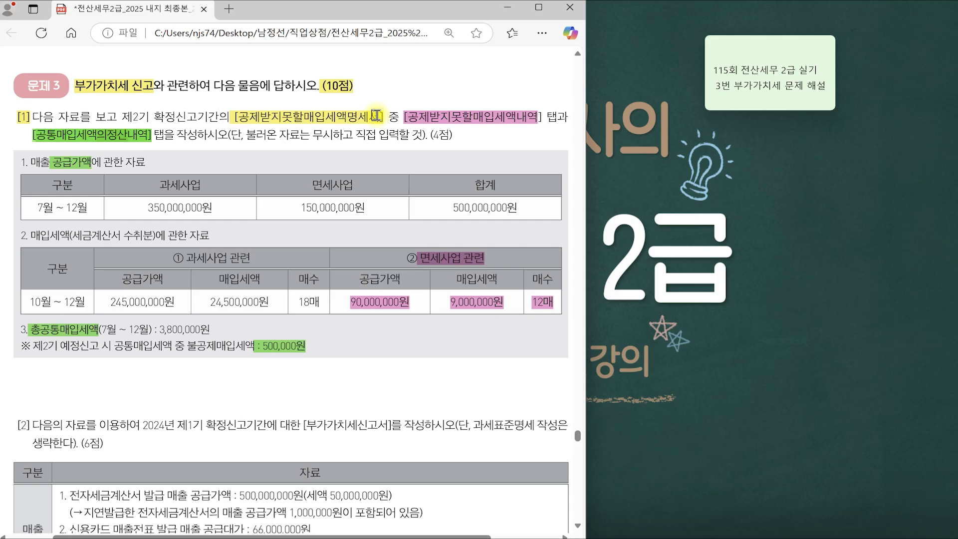
Highlight (4점) and 제2기 in question [1], and the number [2], [부가가치세신고서], (6점) and 제1기 in question [2] in yellow.
{"action": "left_click_drag", "start_coordinate": [418, 134], "coordinate": [455, 134]}
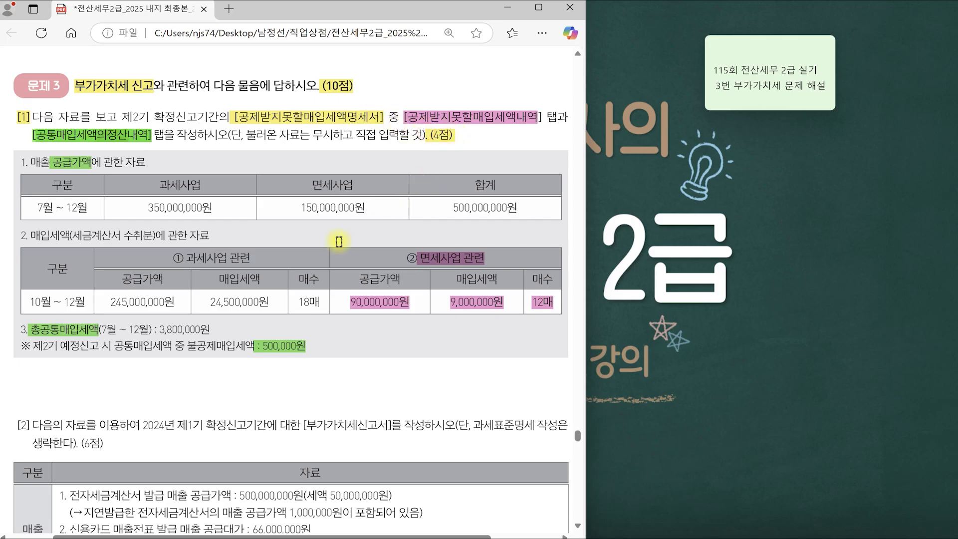
{"action": "left_click_drag", "start_coordinate": [18, 425], "coordinate": [31, 425]}
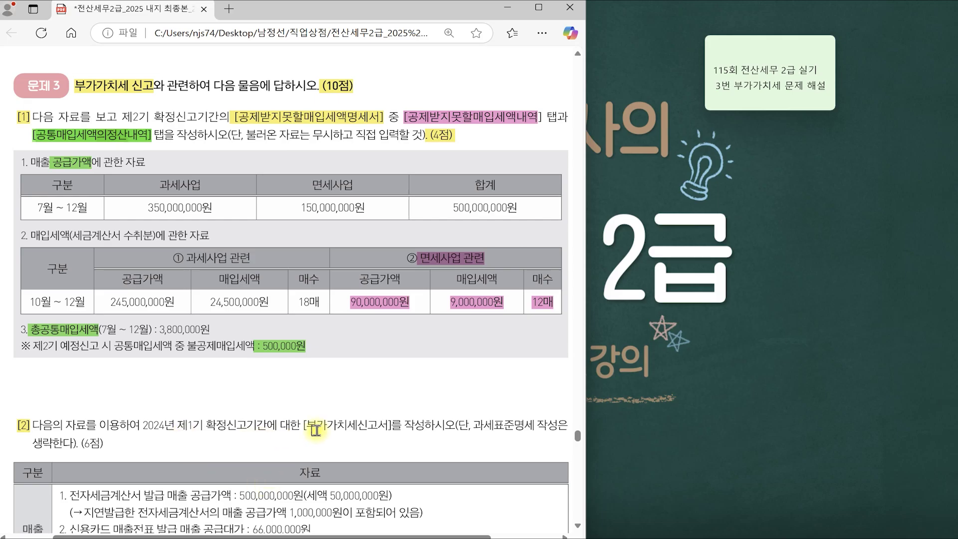
{"action": "left_click_drag", "start_coordinate": [303, 425], "coordinate": [387, 420]}
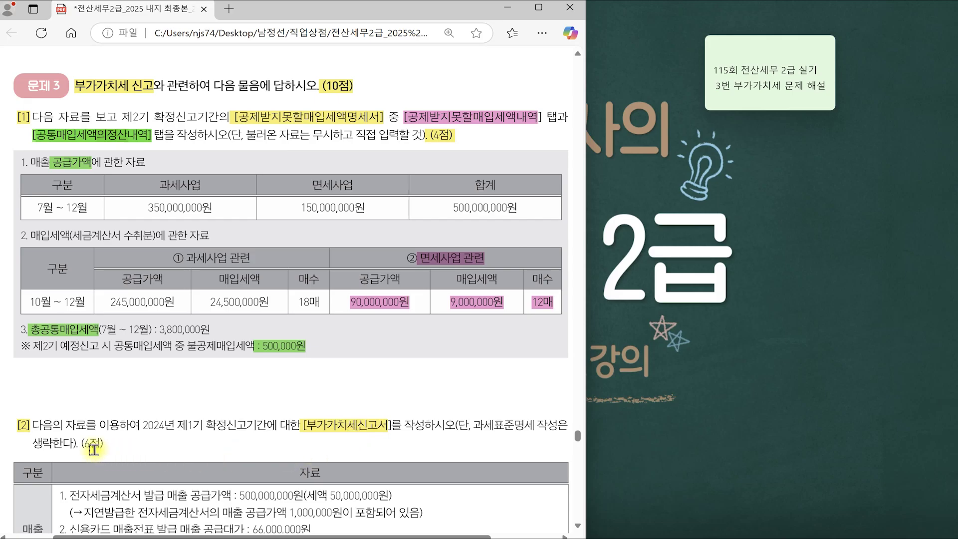
{"action": "left_click_drag", "start_coordinate": [80, 443], "coordinate": [102, 445]}
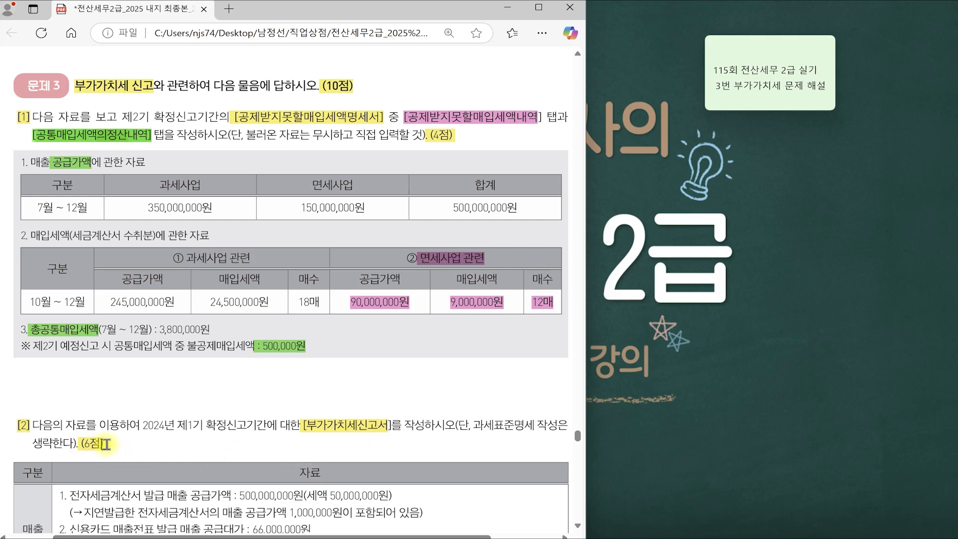
{"action": "left_click_drag", "start_coordinate": [121, 117], "coordinate": [150, 116]}
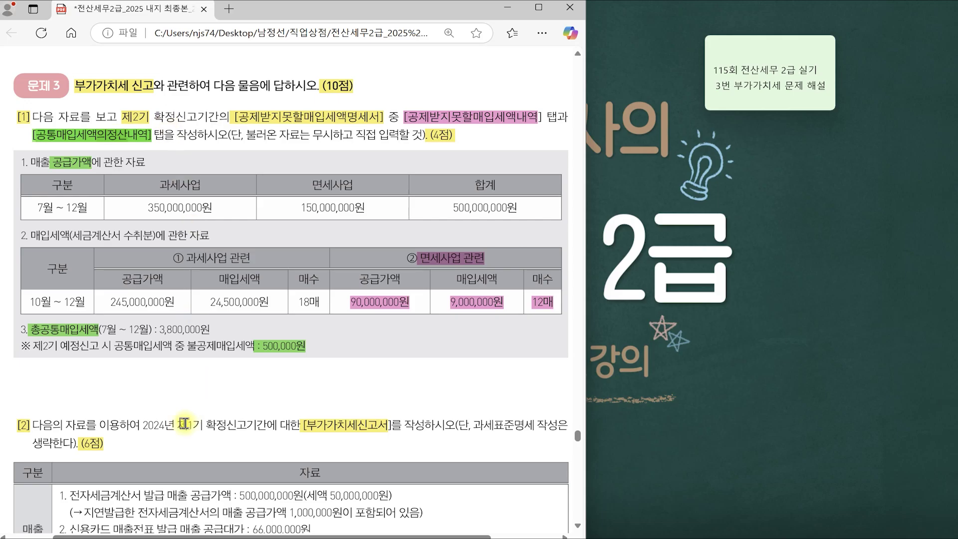
{"action": "left_click_drag", "start_coordinate": [175, 425], "coordinate": [205, 424]}
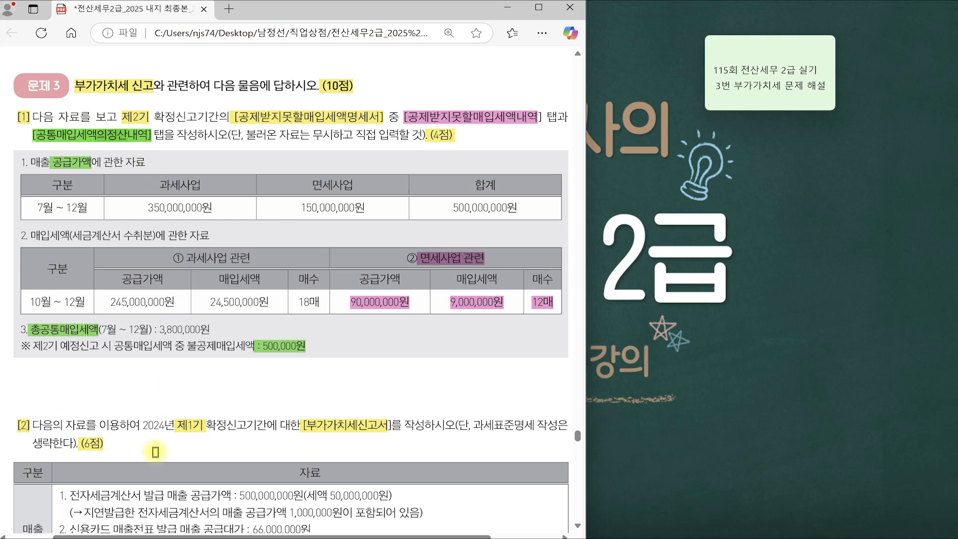
Switch to 케이렙, open the 공제받지못할매입세액명세서 form and set its period from October to December 2024.
{"action": "key", "text": "alt+Tab"}
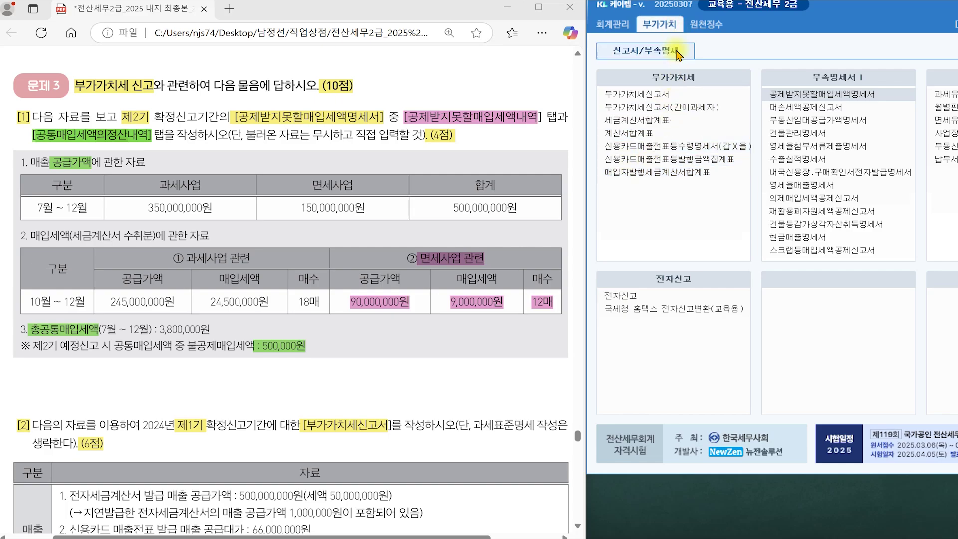
{"action": "left_click", "coordinate": [831, 100]}
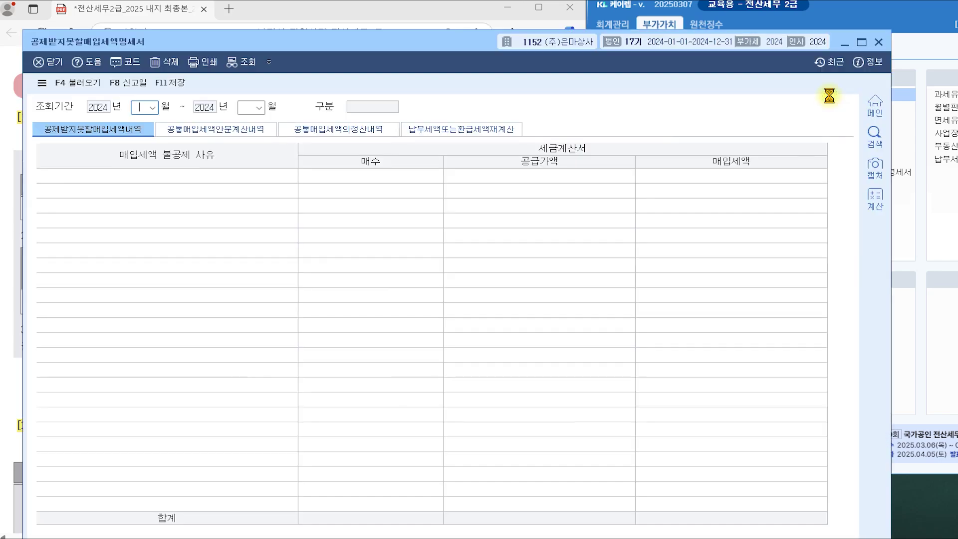
{"action": "left_click_drag", "start_coordinate": [455, 44], "coordinate": [464, 20]}
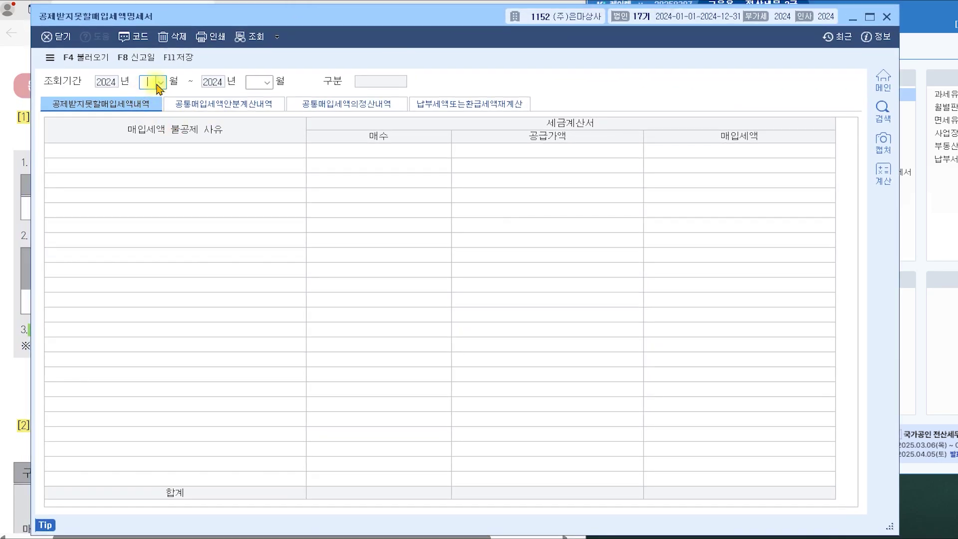
{"action": "left_click", "coordinate": [159, 83]}
{"action": "left_click", "coordinate": [156, 177]}
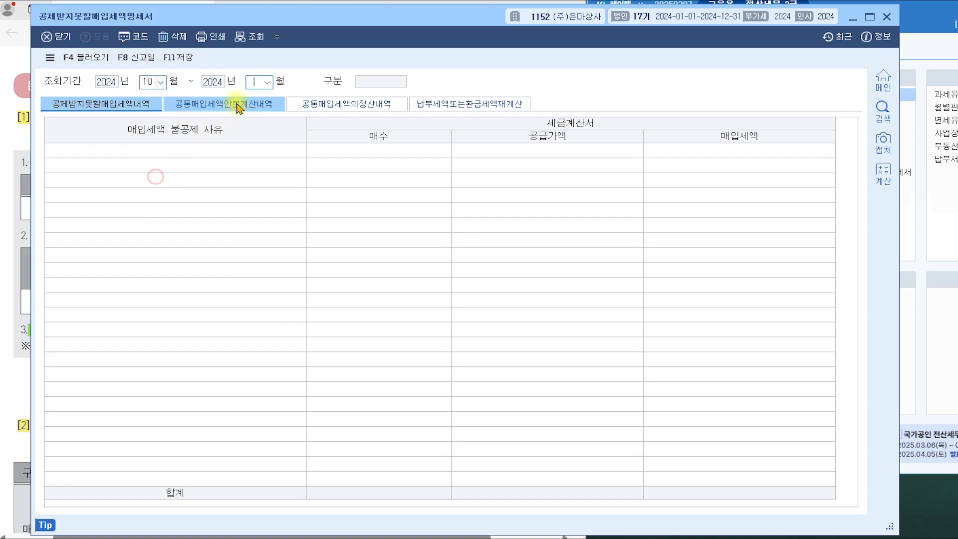
{"action": "left_click", "coordinate": [267, 83]}
{"action": "left_click", "coordinate": [259, 197]}
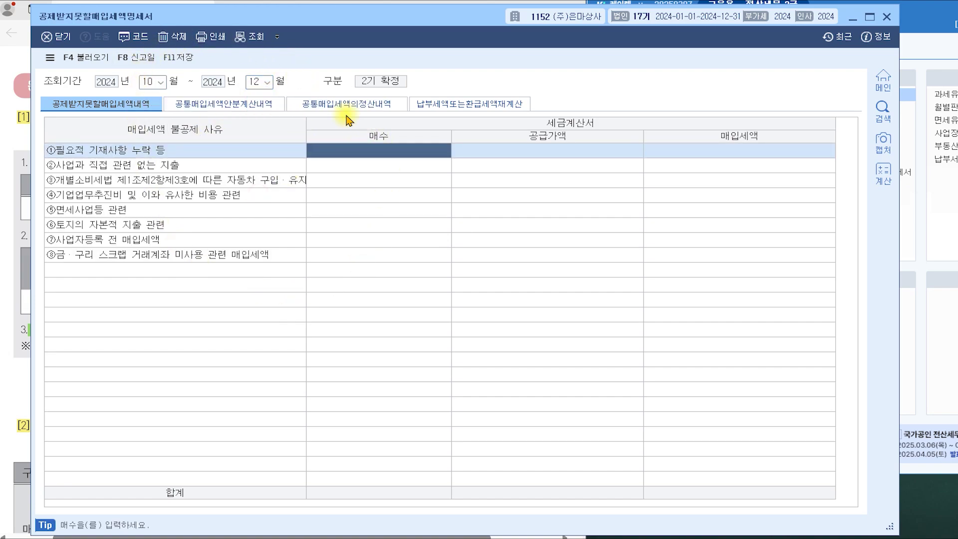
Return to the exam PDF and examine which question [1] data belong to 공제받지못할매입세액내역 and which to 공통매입세액의정산내역.
{"action": "left_click", "coordinate": [22, 230]}
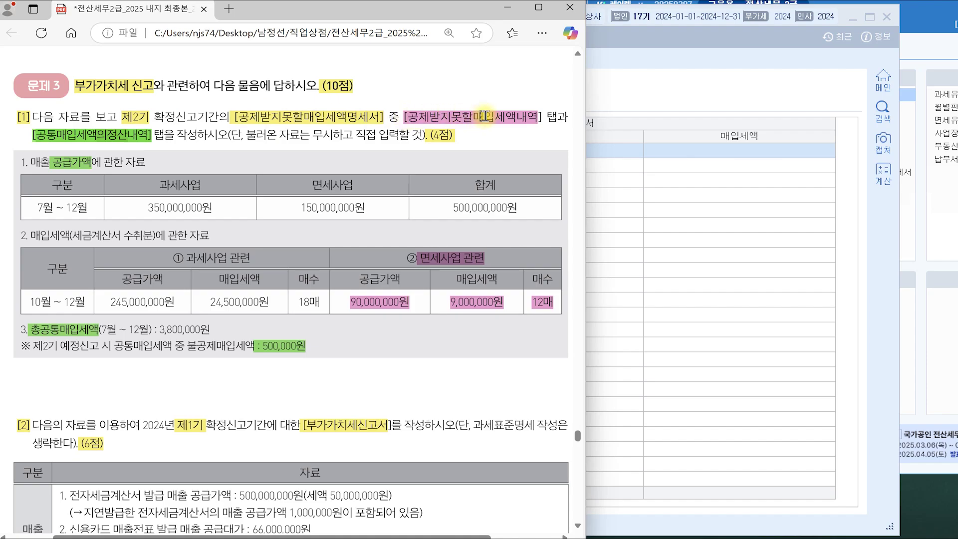
{"action": "left_click", "coordinate": [540, 115]}
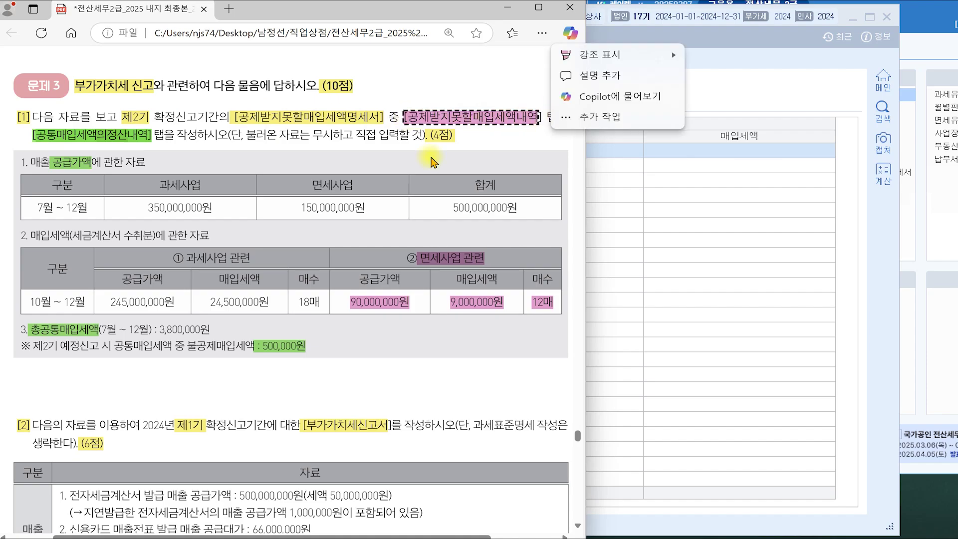
{"action": "left_click", "coordinate": [126, 139]}
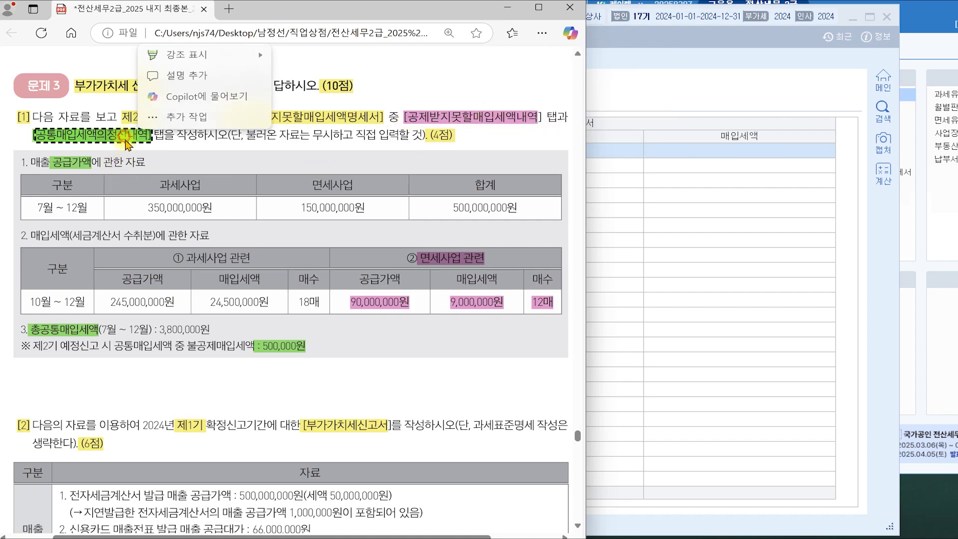
{"action": "left_click", "coordinate": [160, 141]}
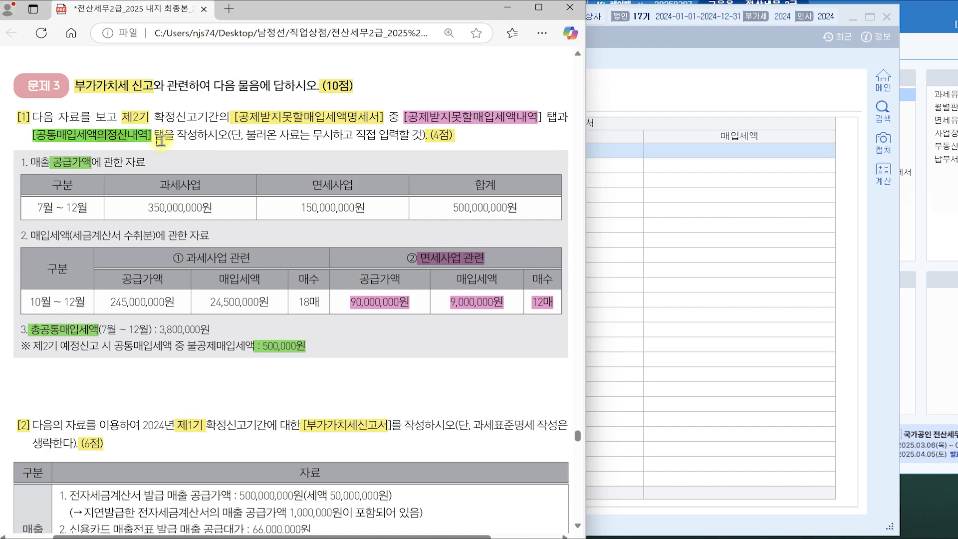
{"action": "left_click", "coordinate": [534, 119]}
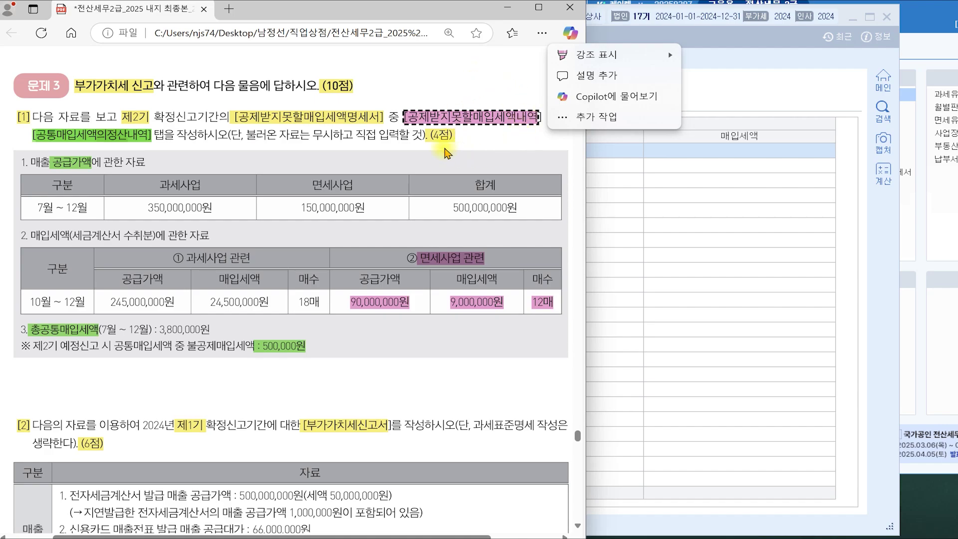
{"action": "left_click", "coordinate": [122, 139]}
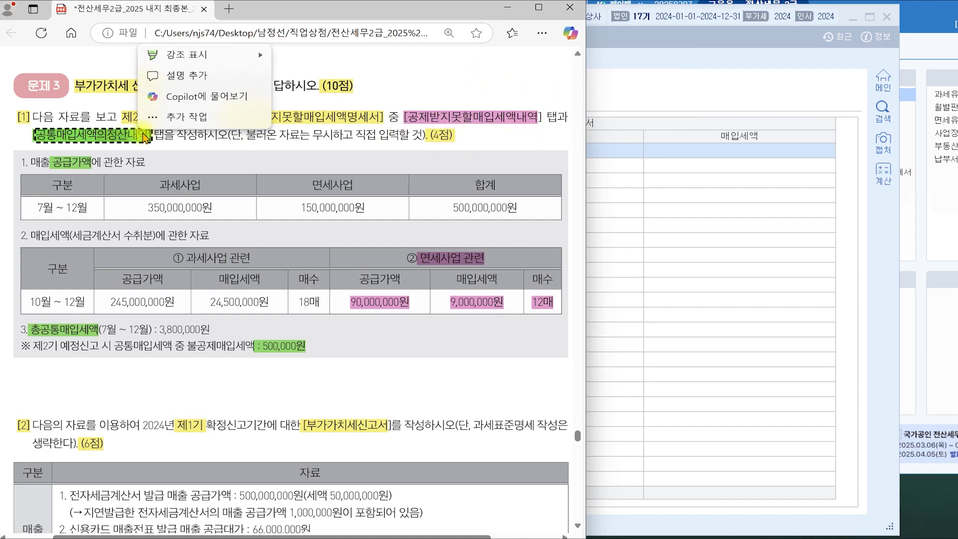
{"action": "left_click", "coordinate": [115, 150]}
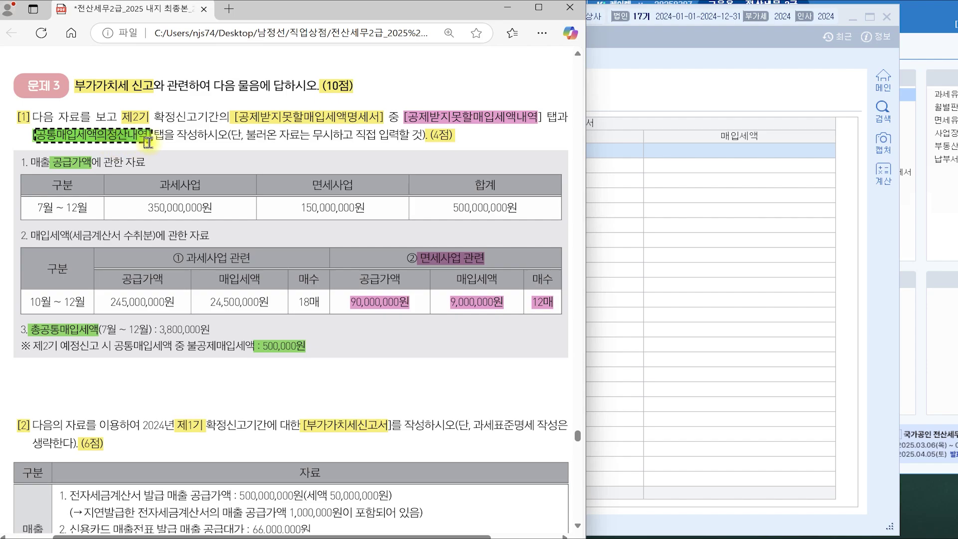
{"action": "left_click", "coordinate": [514, 115]}
{"action": "left_click", "coordinate": [504, 140]}
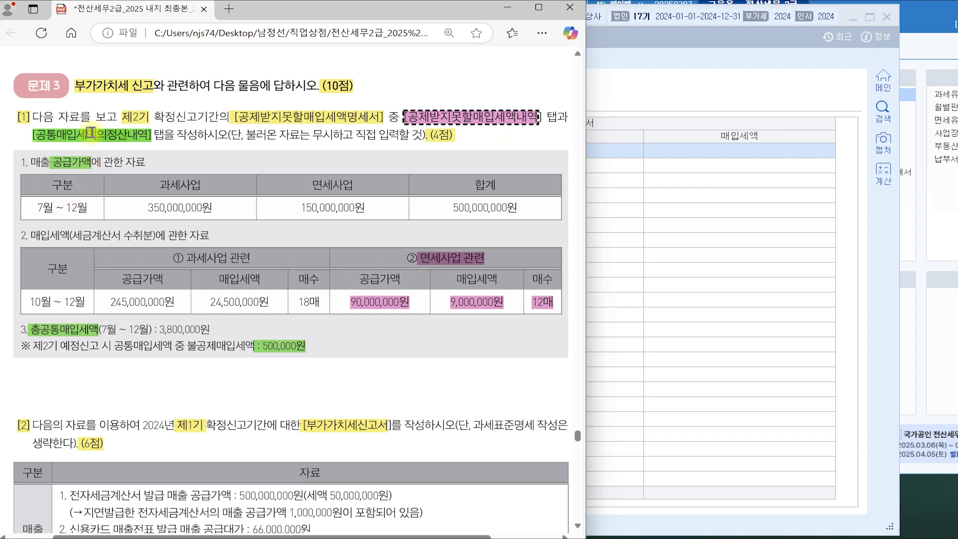
{"action": "left_click", "coordinate": [117, 138]}
{"action": "left_click", "coordinate": [84, 163]}
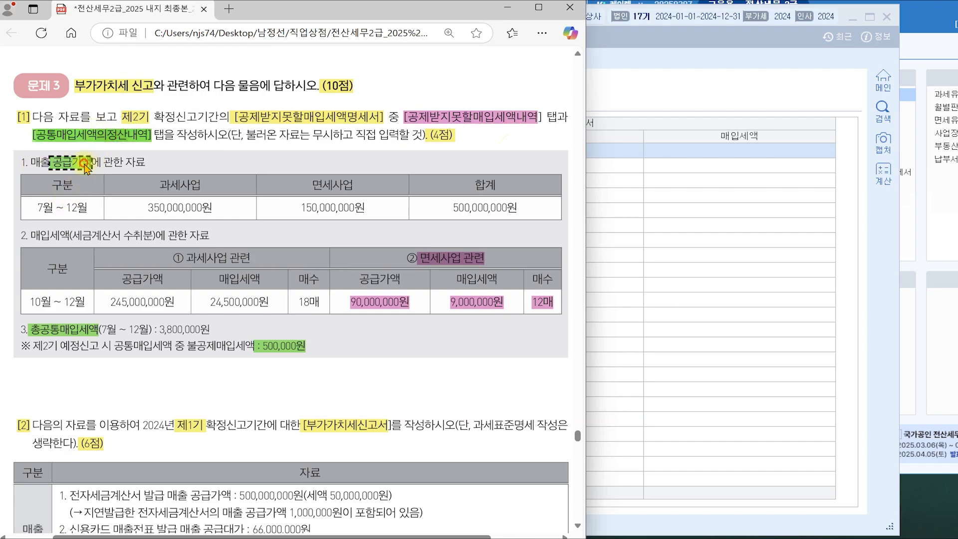
{"action": "left_click", "coordinate": [69, 140]}
{"action": "left_click", "coordinate": [79, 165]}
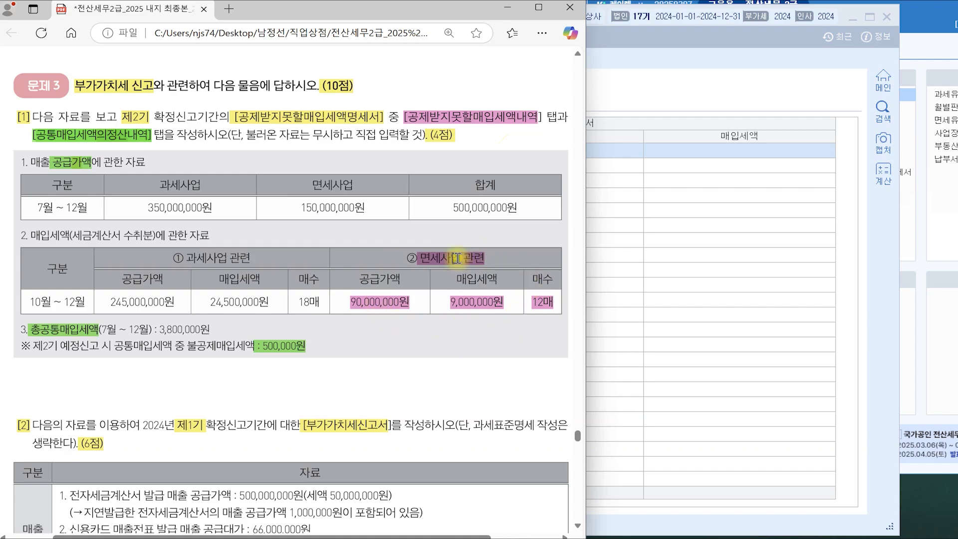
{"action": "left_click", "coordinate": [496, 117]}
{"action": "left_click", "coordinate": [519, 153]}
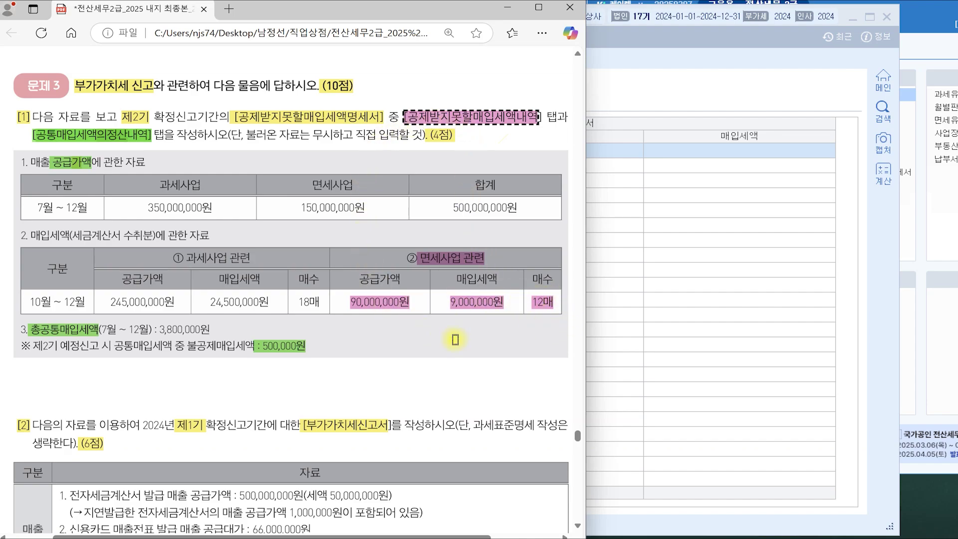
Back in 케이렙, enter 12 invoices and a supply value of 90,000,000 for ⑤면세사업등 관련 in 공제받지못할매입세액내역.
{"action": "left_click", "coordinate": [654, 88]}
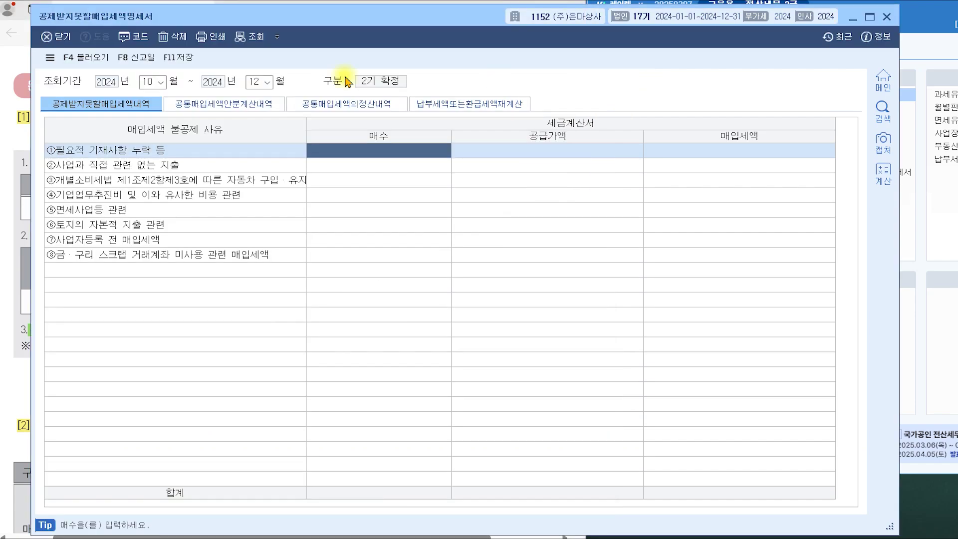
{"action": "left_click", "coordinate": [114, 103]}
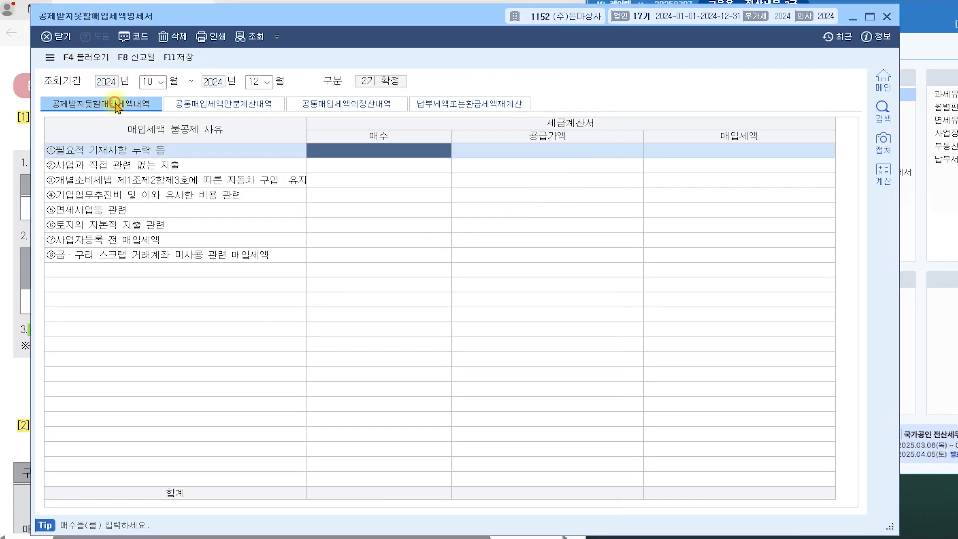
{"action": "left_click", "coordinate": [111, 210]}
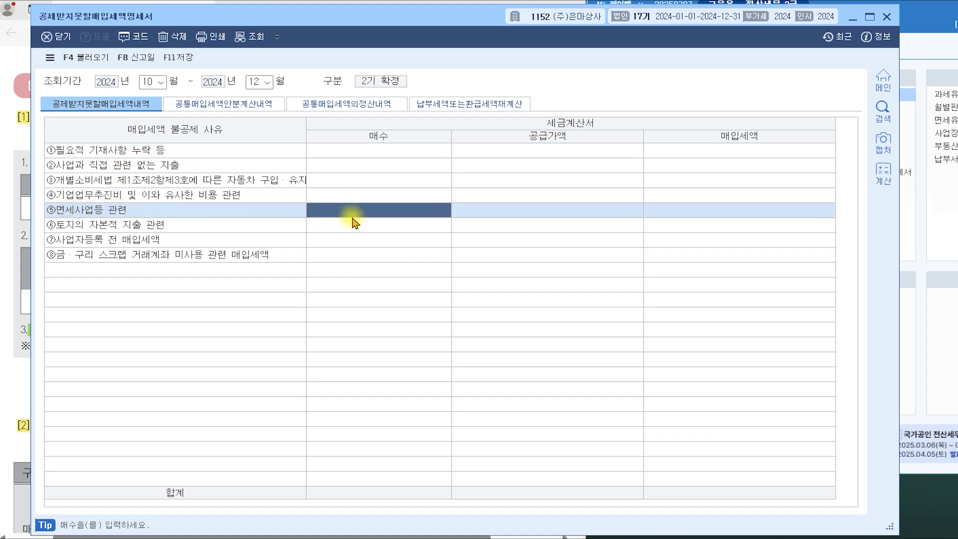
{"action": "type", "text": "12"}
{"action": "key", "text": "Return"}
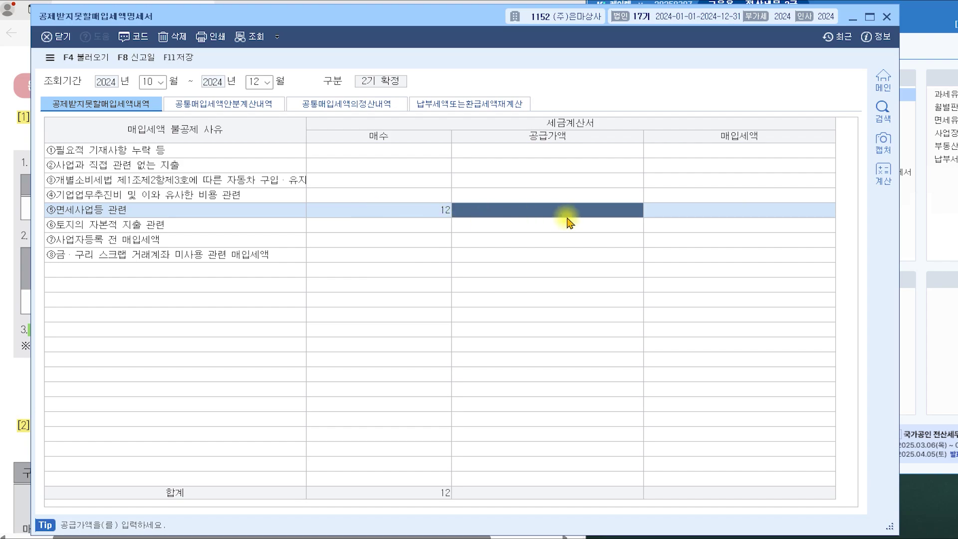
{"action": "type", "text": "90000000"}
{"action": "key", "text": "Return"}
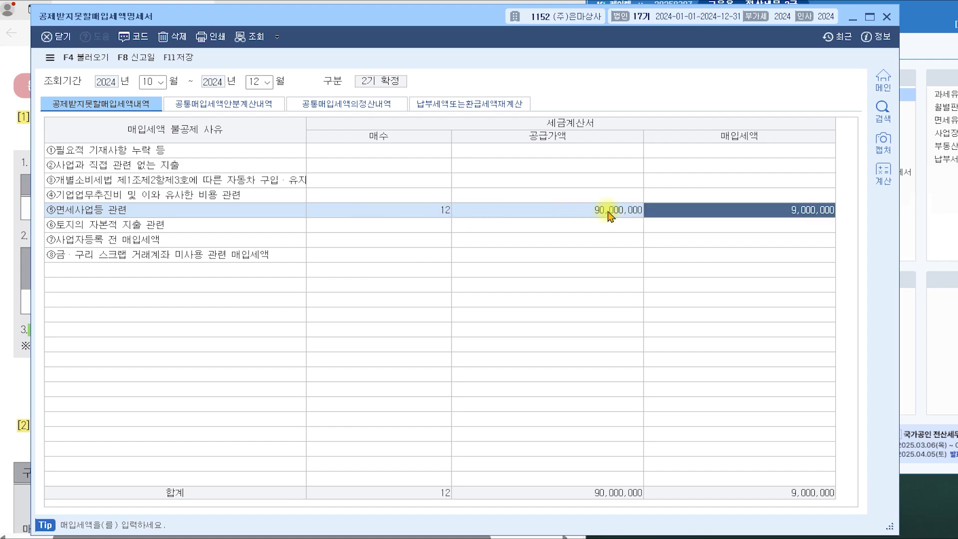
{"action": "key", "text": "Return"}
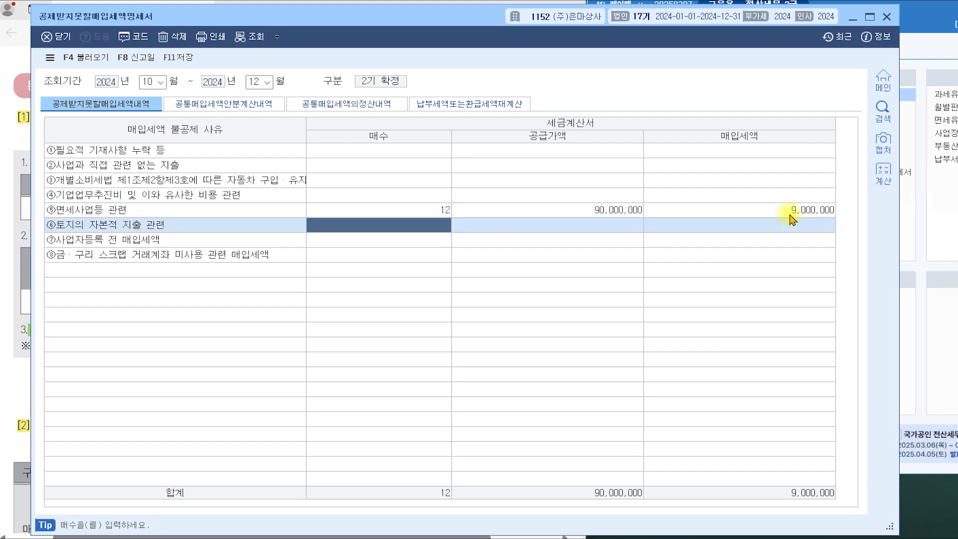
In the exam PDF, highlight 7월 ~ 12월, the leading digits 350, 150 and 500 of the sales amounts, and item number 3.
{"action": "left_click", "coordinate": [8, 278]}
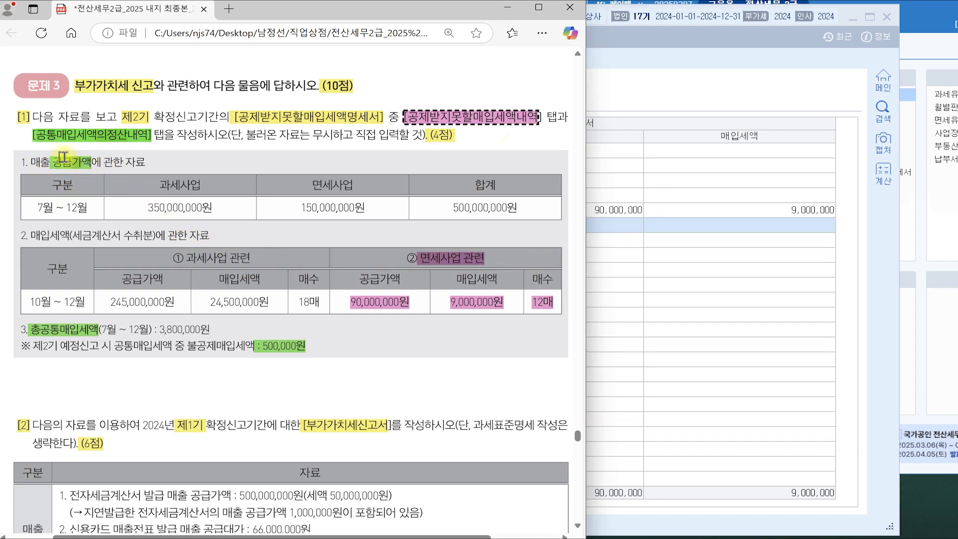
{"action": "left_click_drag", "start_coordinate": [29, 207], "coordinate": [88, 207]}
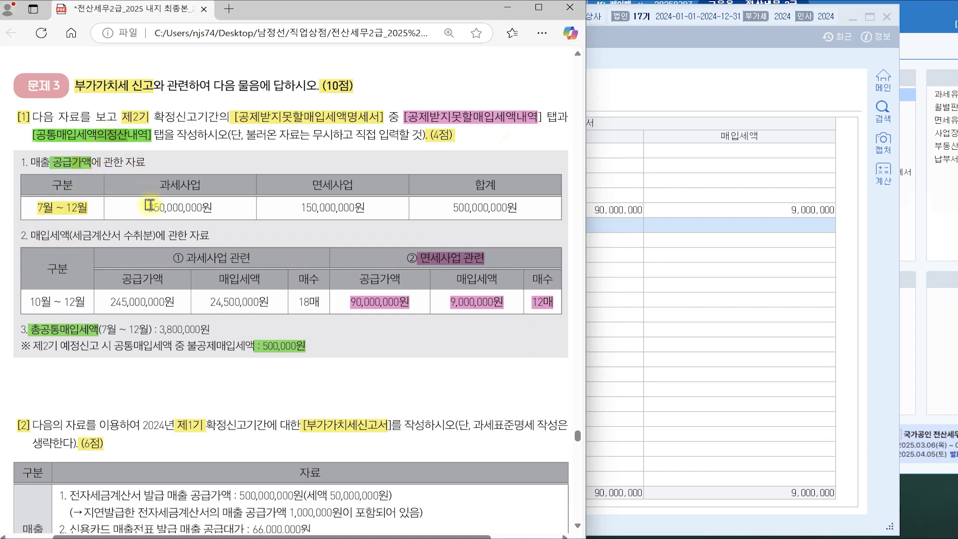
{"action": "left_click_drag", "start_coordinate": [146, 208], "coordinate": [166, 208]}
{"action": "left_click_drag", "start_coordinate": [301, 208], "coordinate": [317, 207]}
{"action": "left_click_drag", "start_coordinate": [448, 209], "coordinate": [471, 209]}
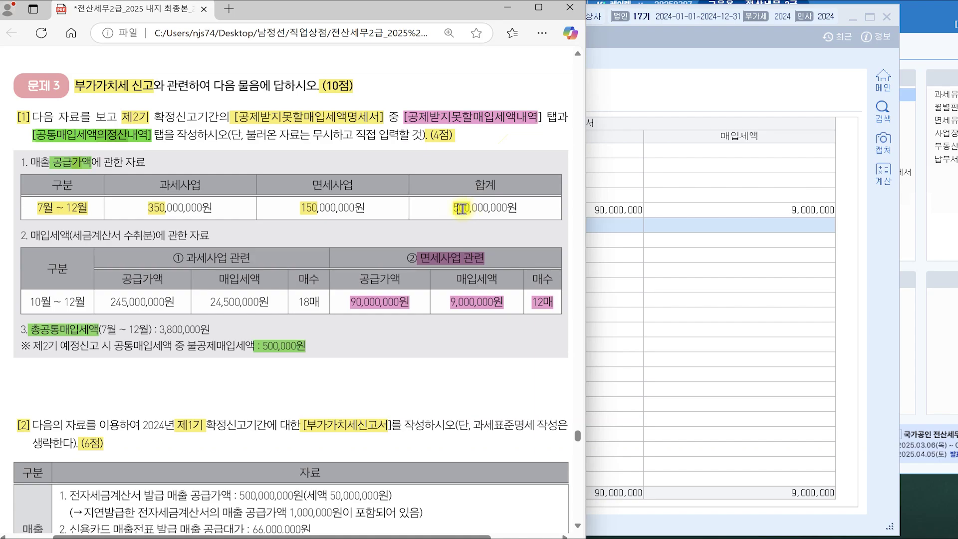
{"action": "left_click_drag", "start_coordinate": [19, 330], "coordinate": [28, 330]}
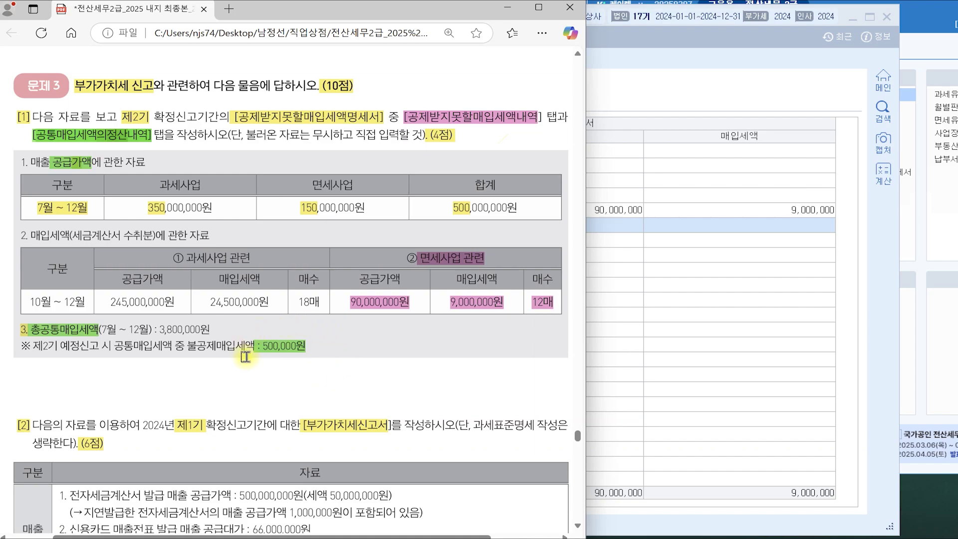
In 케이렙's 공통매입세액의정산내역, choose formula 1 당해과세기간의 공급가액기준 and decline loading the voucher data.
{"action": "left_click", "coordinate": [674, 169]}
{"action": "left_click", "coordinate": [372, 104]}
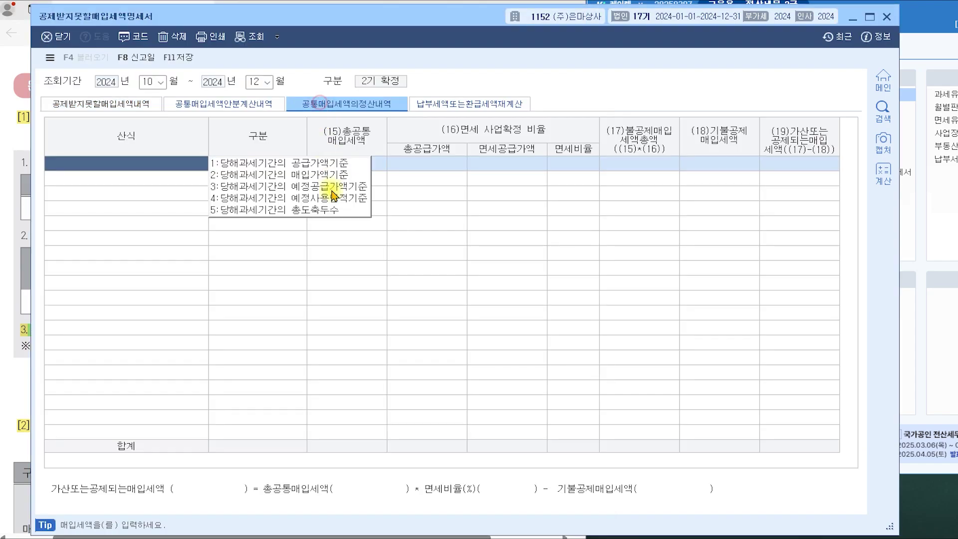
{"action": "left_click", "coordinate": [338, 163]}
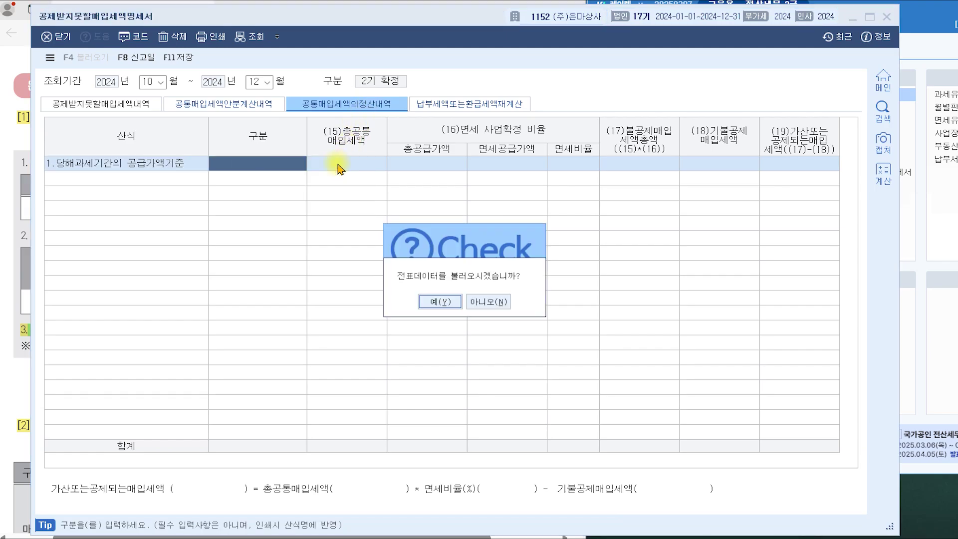
{"action": "left_click", "coordinate": [490, 302]}
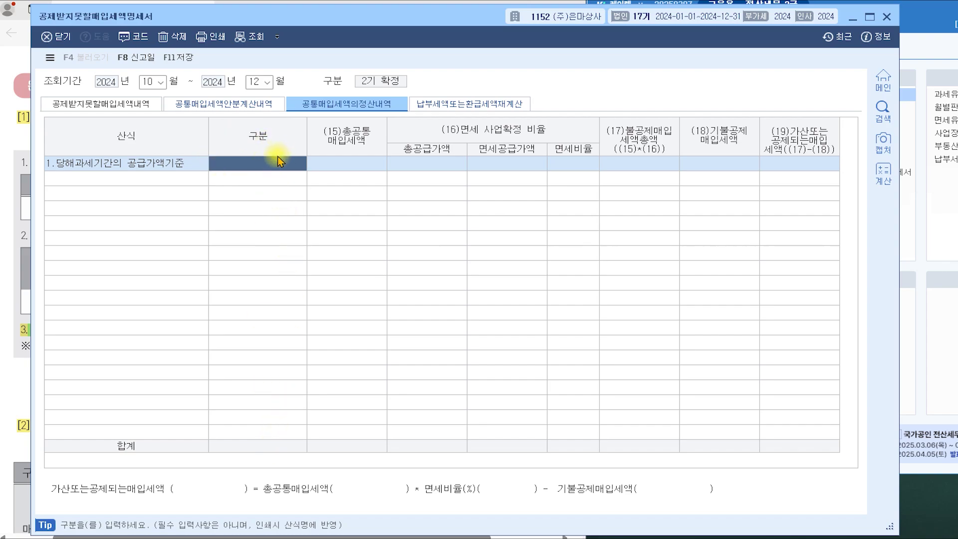
In 공통매입세액의정산내역, enter 총공통매입세액 3,800,000, 총공급가액 500,000,000 and 면세공급가액 150,000,000.
{"action": "left_click", "coordinate": [324, 164]}
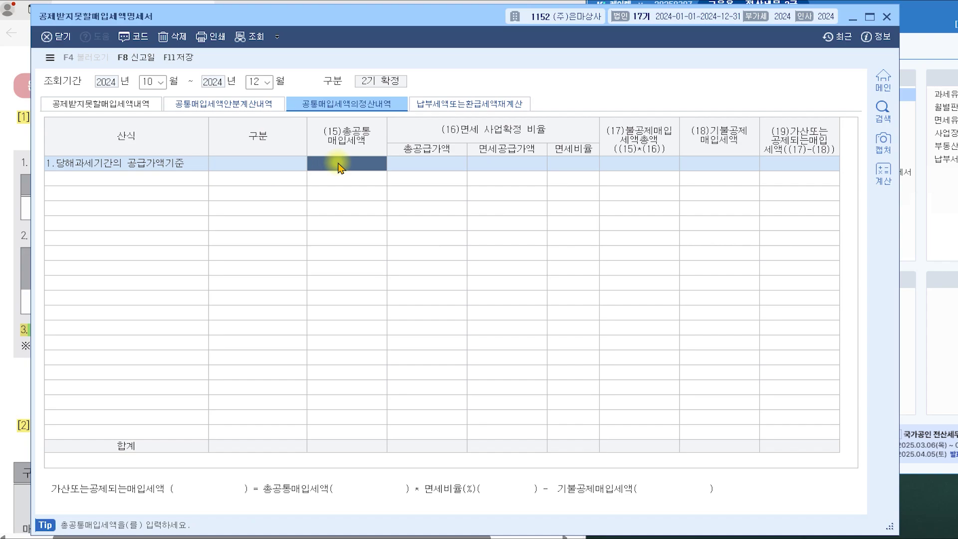
{"action": "type", "text": "3800000"}
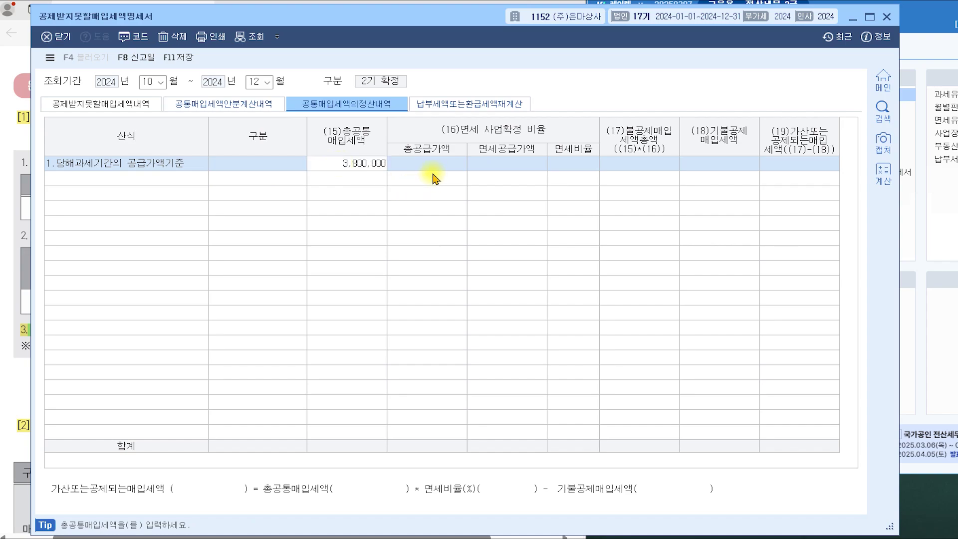
{"action": "key", "text": "Return"}
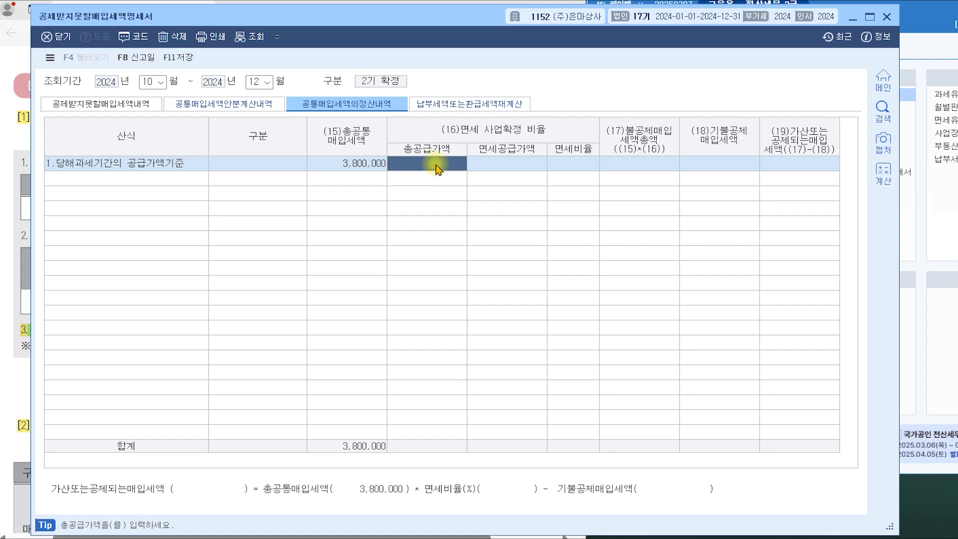
{"action": "type", "text": "500000000"}
{"action": "key", "text": "Return"}
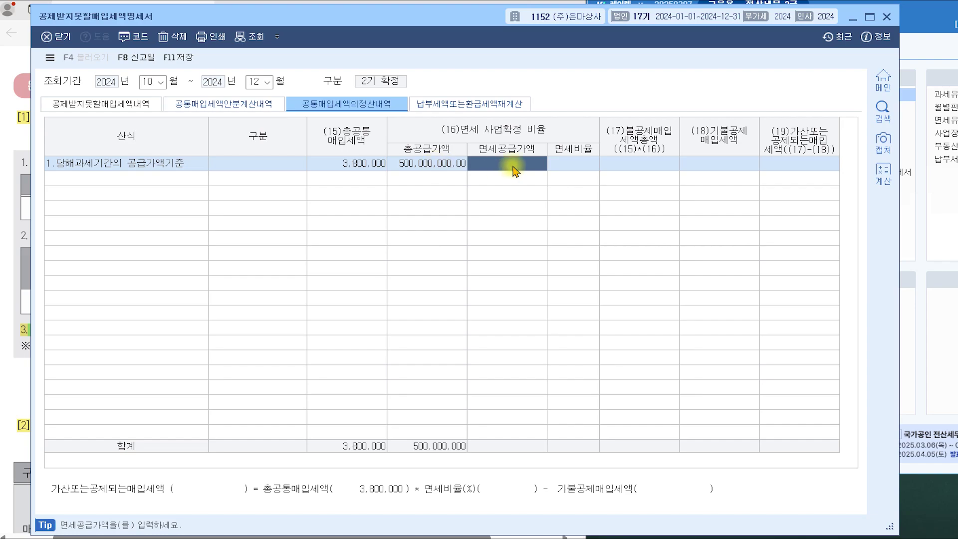
{"action": "type", "text": "150000000"}
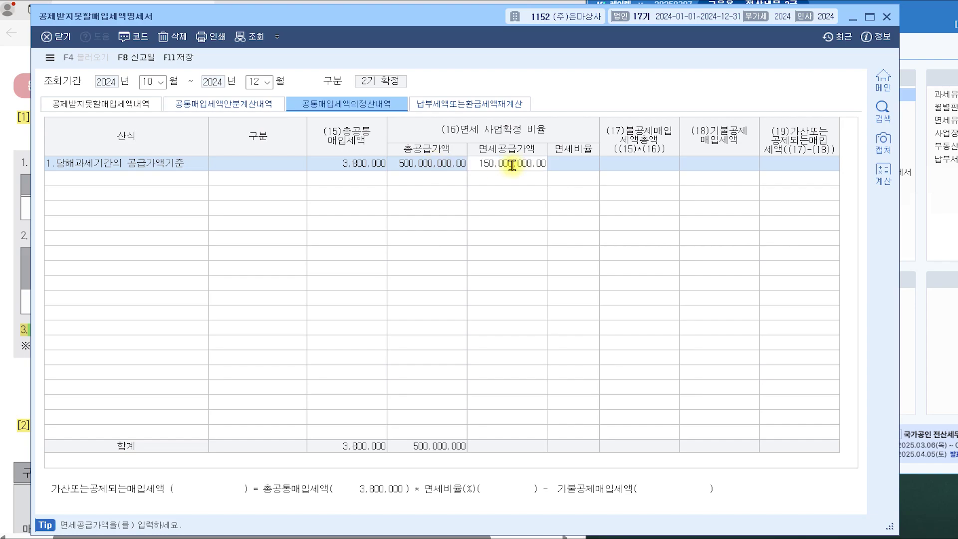
{"action": "key", "text": "Return"}
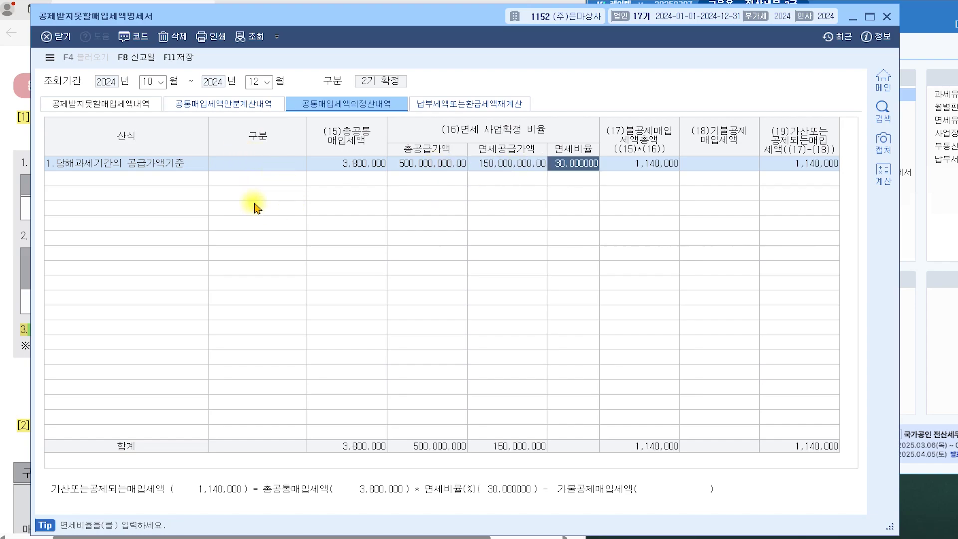
Enter 500,000 as (18)기불공제매입세액, then save and close 공제받지못할매입세액명세서.
{"action": "left_click", "coordinate": [634, 167]}
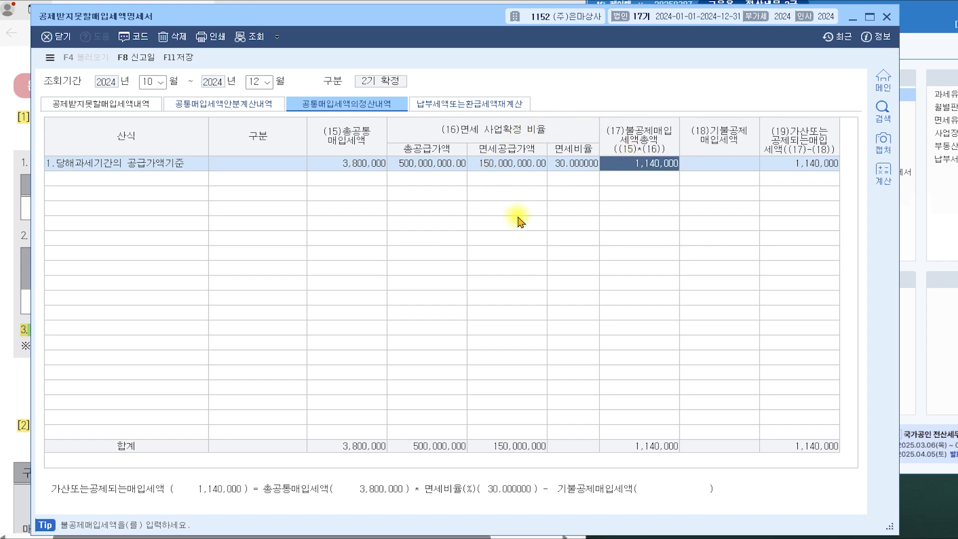
{"action": "left_click", "coordinate": [749, 162]}
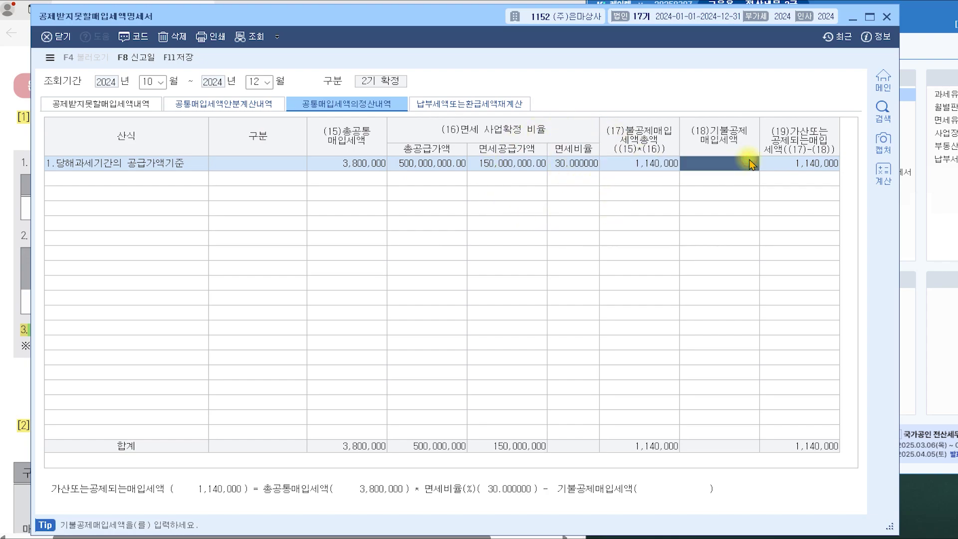
{"action": "type", "text": "5000000"}
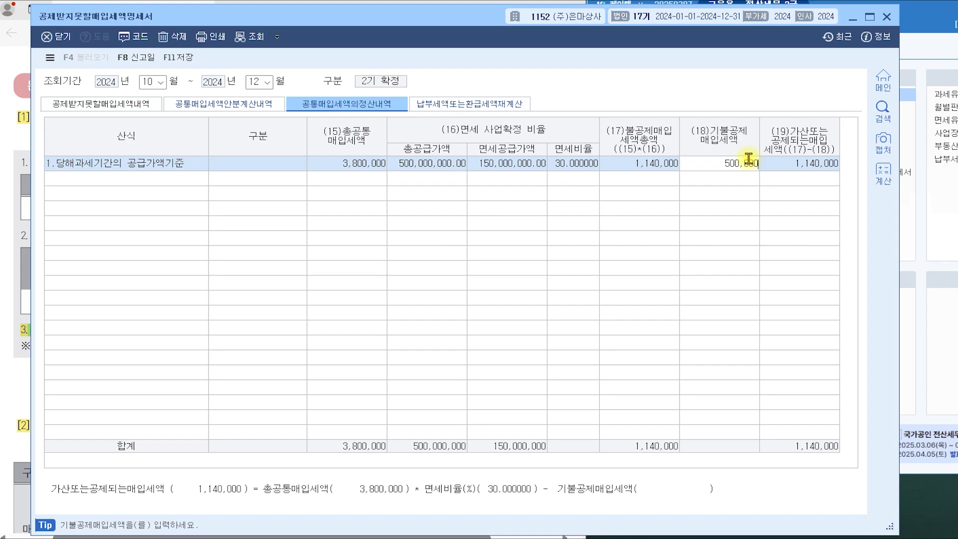
{"action": "key", "text": "Return"}
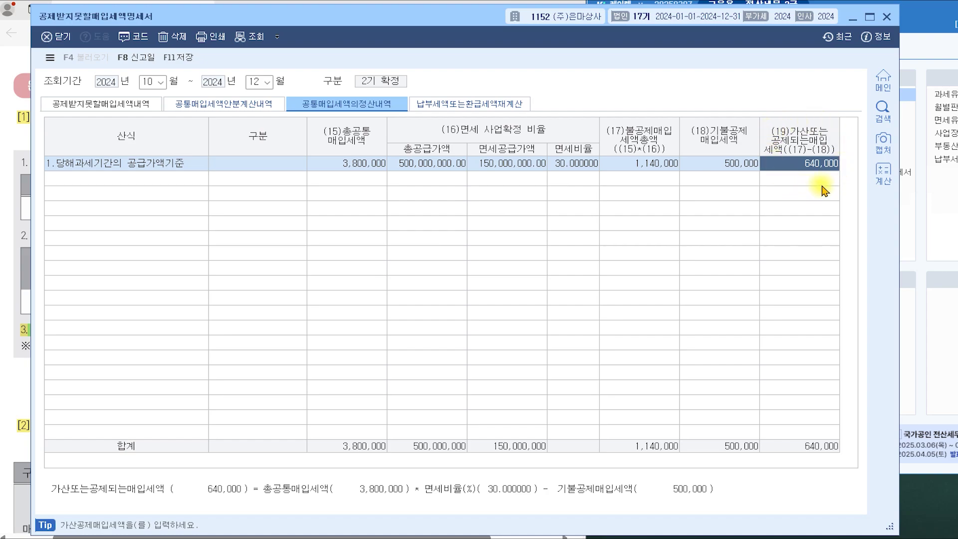
{"action": "left_click", "coordinate": [177, 58]}
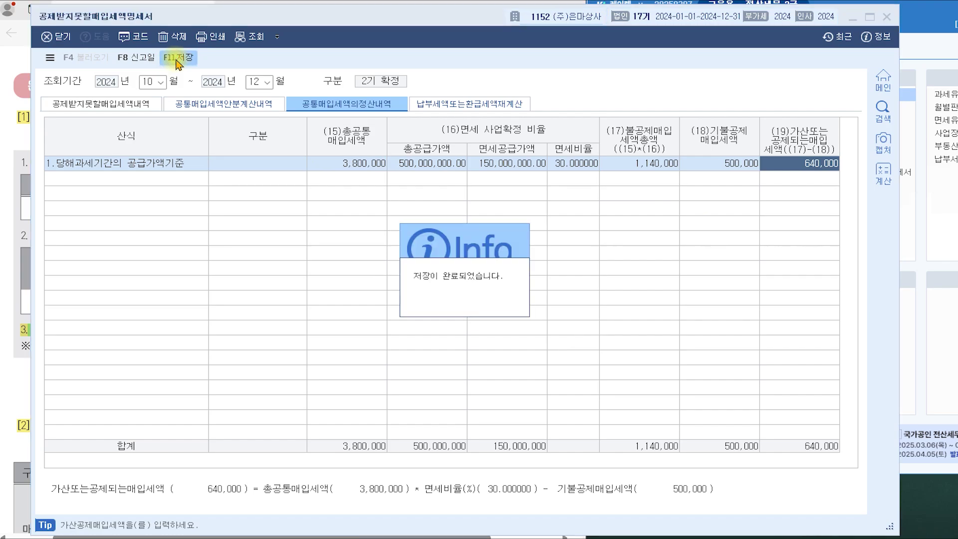
{"action": "left_click", "coordinate": [59, 40]}
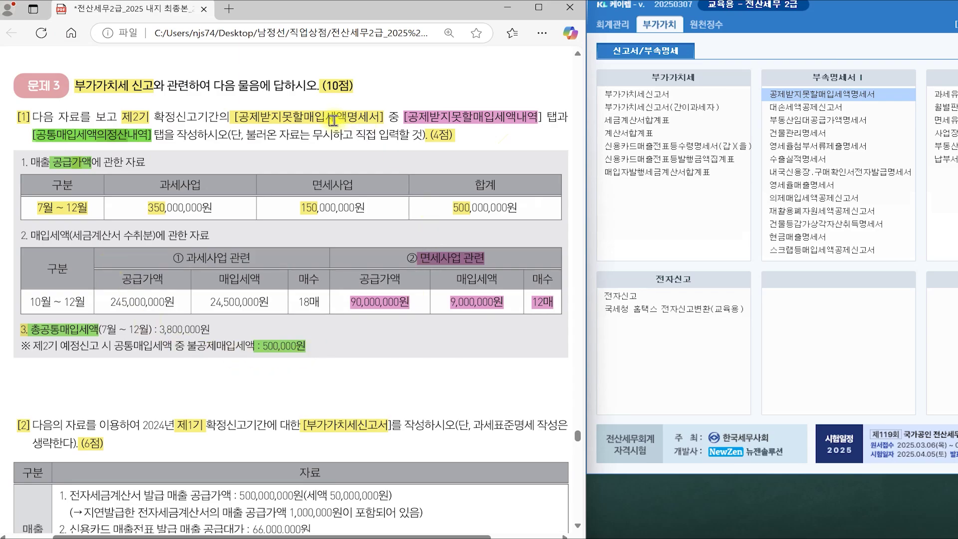
In the exam PDF, review question [1]'s two required tabs and the 총공통매입세액 data in item 3.
{"action": "left_click_drag", "start_coordinate": [403, 118], "coordinate": [533, 133]}
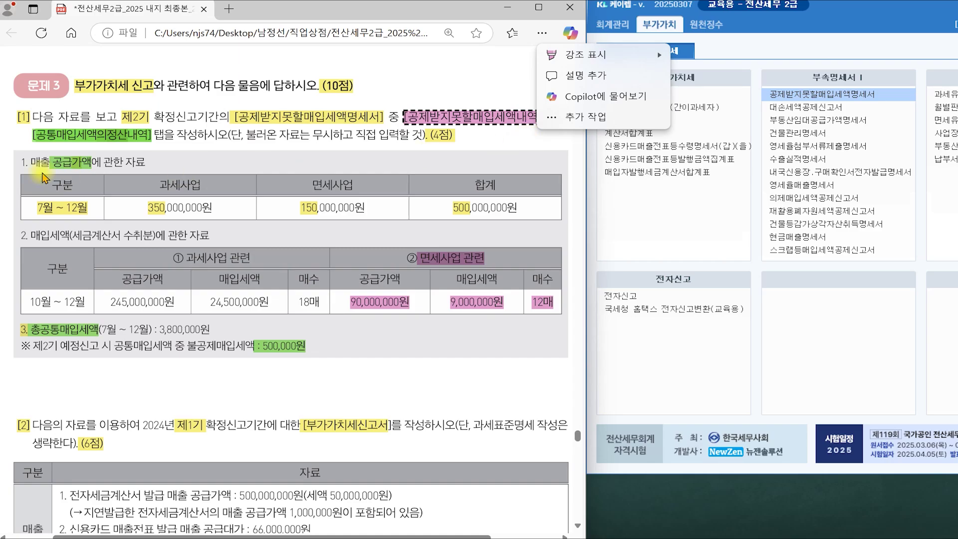
{"action": "double_click", "coordinate": [85, 134]}
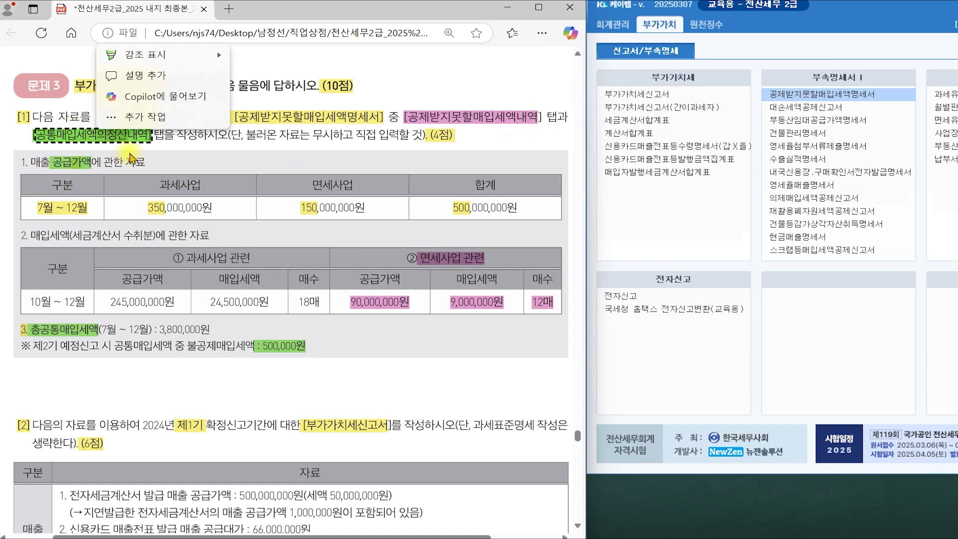
{"action": "double_click", "coordinate": [85, 331]}
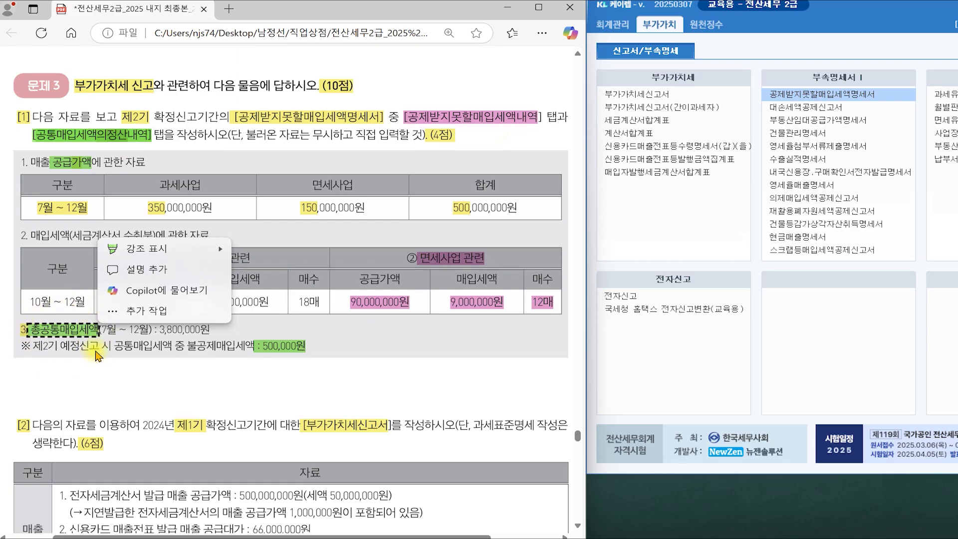
{"action": "left_click", "coordinate": [97, 355]}
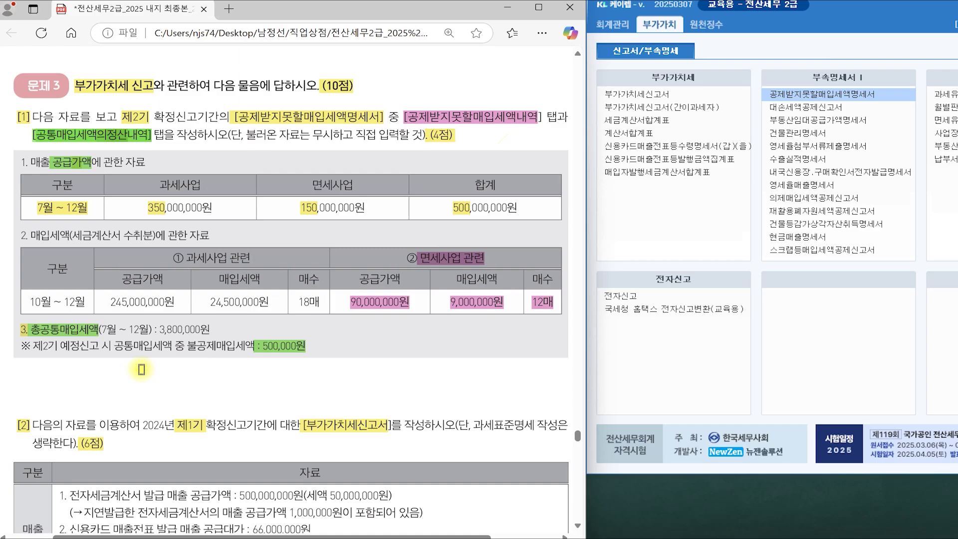
Read exam question [2] in the PDF and open 부가가치세신고서 in 케이렙.
{"action": "scroll", "coordinate": [180, 314], "scroll_direction": "down", "scroll_amount": 3}
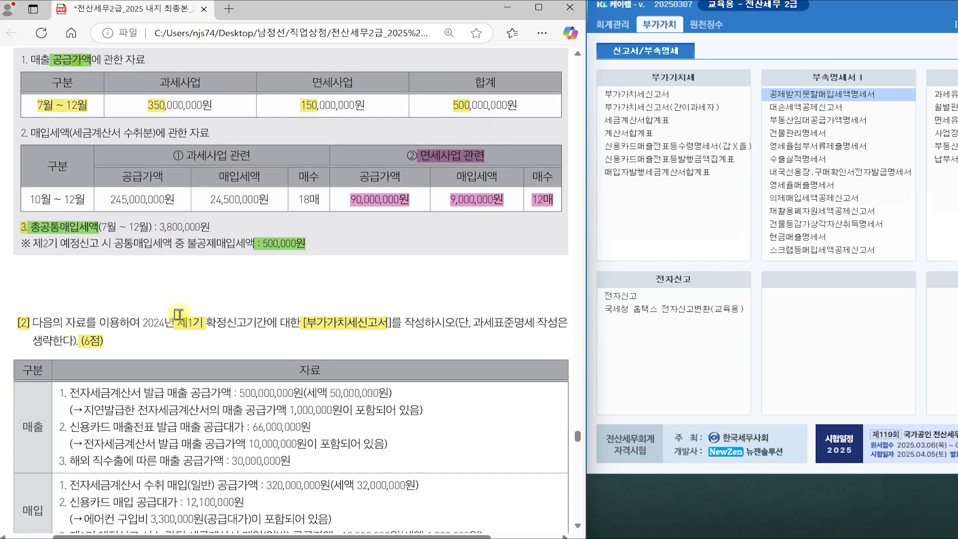
{"action": "scroll", "coordinate": [180, 315], "scroll_direction": "down", "scroll_amount": 3}
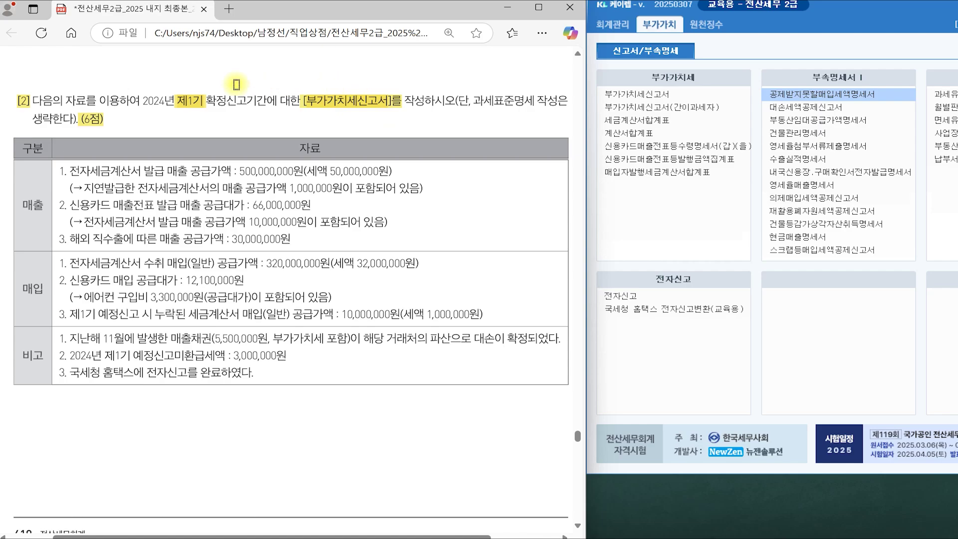
{"action": "left_click", "coordinate": [691, 97]}
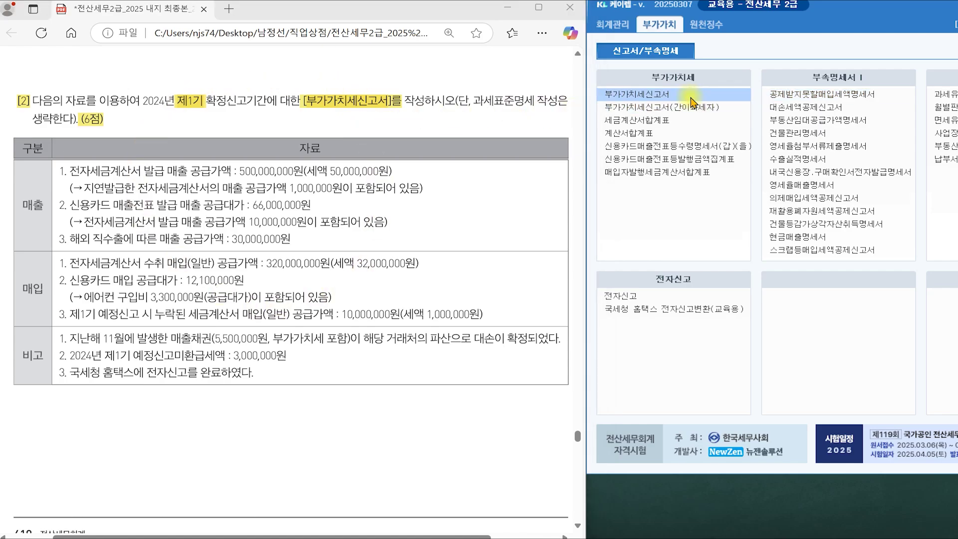
{"action": "left_click", "coordinate": [691, 100]}
{"action": "mouse_move", "coordinate": [487, 8]}
{"action": "left_mouse_down"}
{"action": "mouse_move", "coordinate": [481, 25]}
{"action": "mouse_move", "coordinate": [477, 16]}
{"action": "left_mouse_up"}
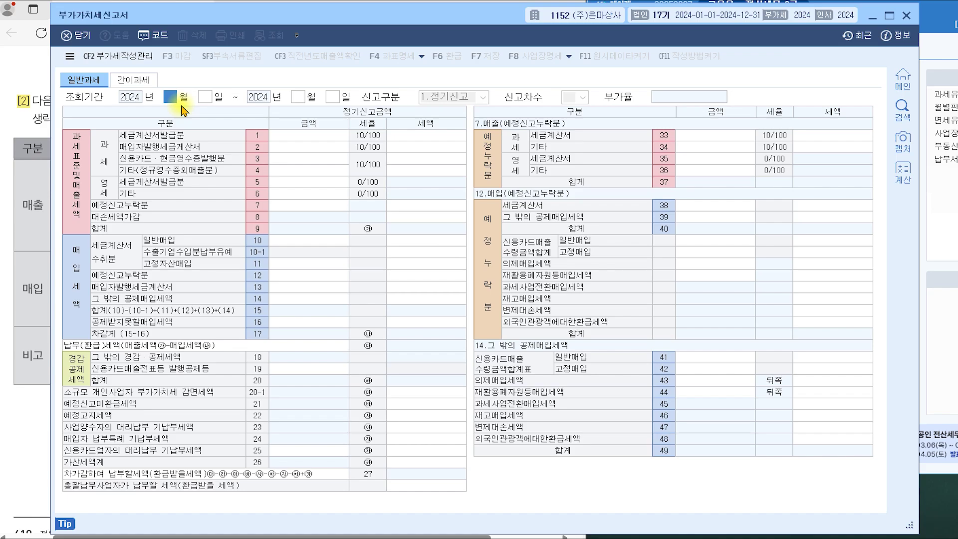
Set the return's 조회기간 to 2024년 4월 1일 ~ 2024년 6월 30일.
{"action": "type", "text": "4"}
{"action": "key", "text": "Return"}
{"action": "type", "text": "1"}
{"action": "key", "text": "Return"}
{"action": "type", "text": "6"}
{"action": "key", "text": "Return"}
{"action": "key", "text": "Return"}
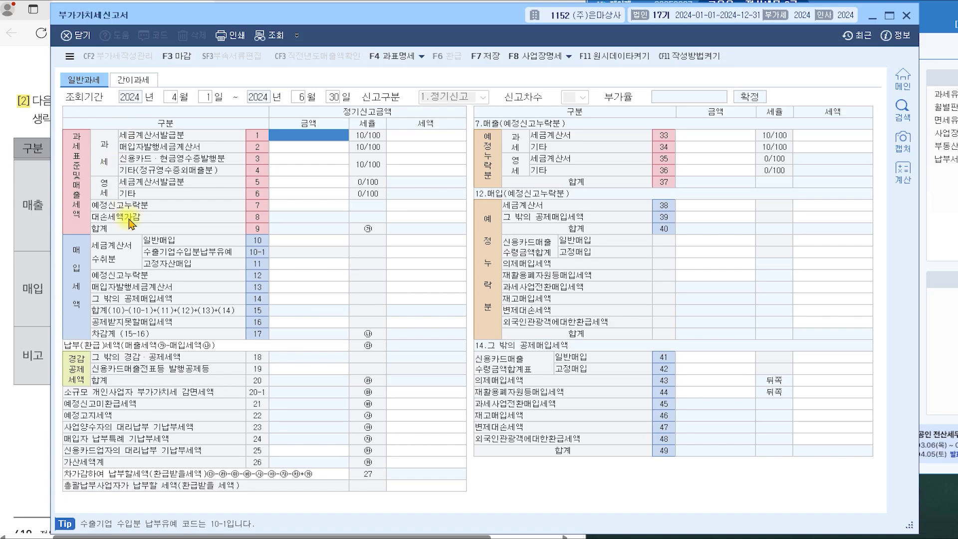
Return to the exam PDF and highlight 제1기 확정신고 and the row headings 매출, 매입 and 비고 in question [2].
{"action": "left_click", "coordinate": [873, 15]}
{"action": "left_click_drag", "start_coordinate": [178, 101], "coordinate": [239, 107]}
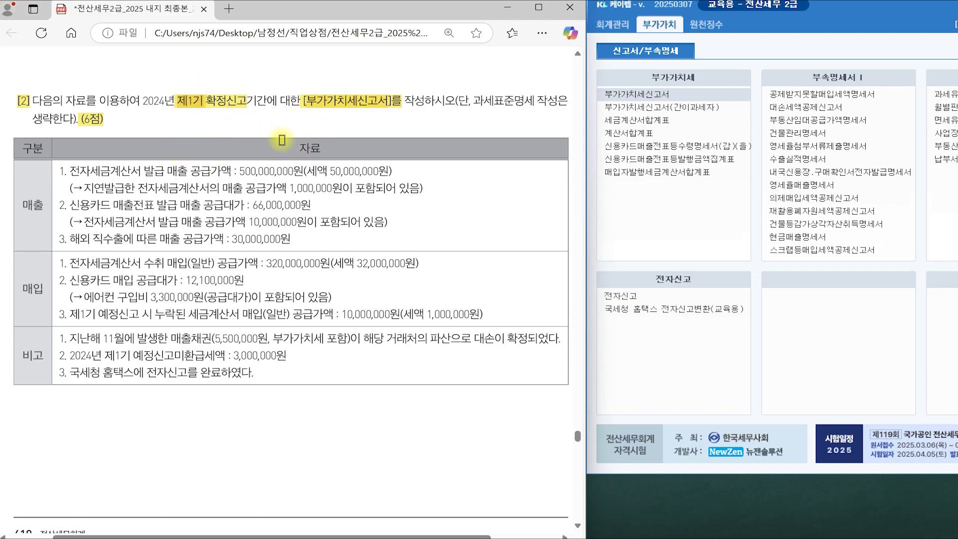
{"action": "left_click_drag", "start_coordinate": [20, 205], "coordinate": [45, 206]}
{"action": "left_click_drag", "start_coordinate": [21, 289], "coordinate": [44, 289]}
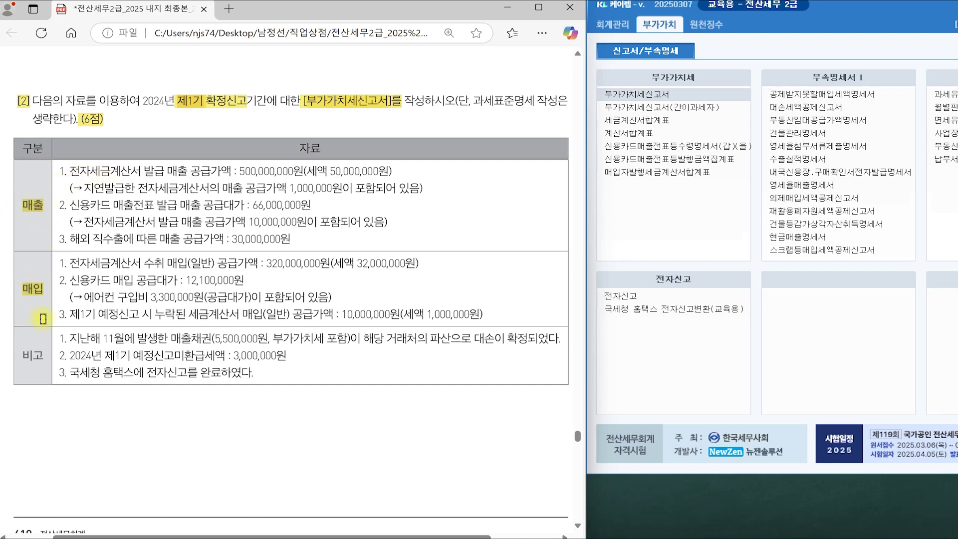
{"action": "left_click_drag", "start_coordinate": [21, 360], "coordinate": [36, 363]}
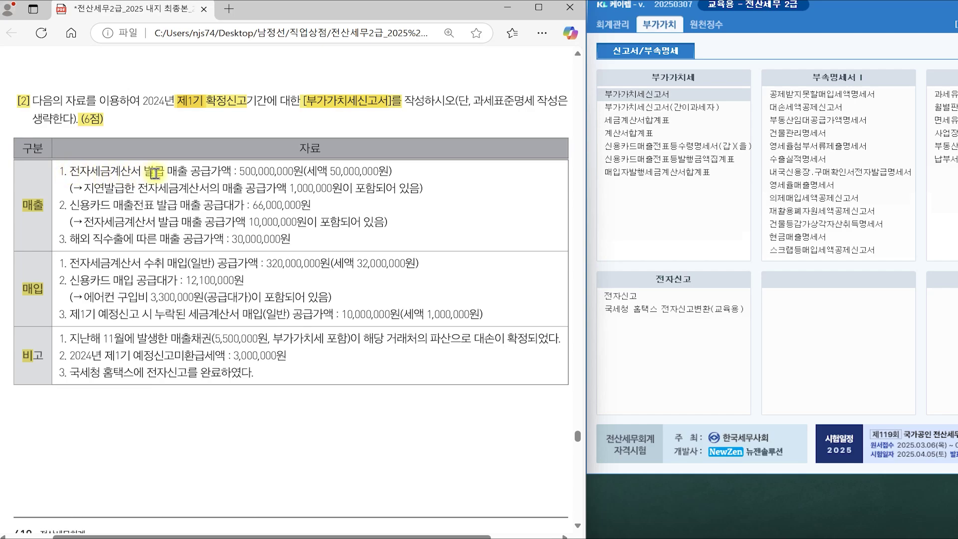
Highlight 세금계산서 발급 매출 and the amounts 500,000,000원 and 50,000,000원 in sales item 1.
{"action": "left_click", "coordinate": [92, 173]}
{"action": "left_click_drag", "start_coordinate": [106, 173], "coordinate": [182, 173]}
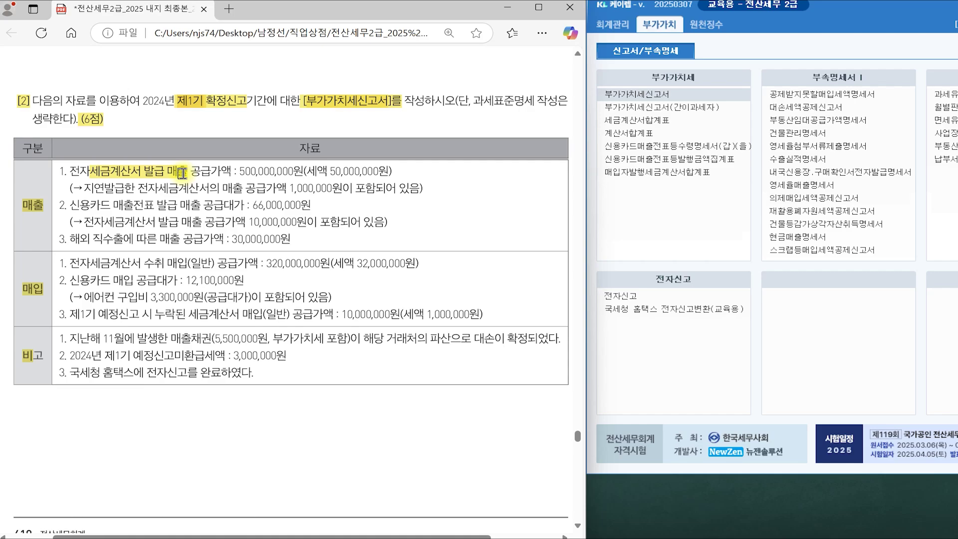
{"action": "left_click_drag", "start_coordinate": [237, 173], "coordinate": [385, 171]}
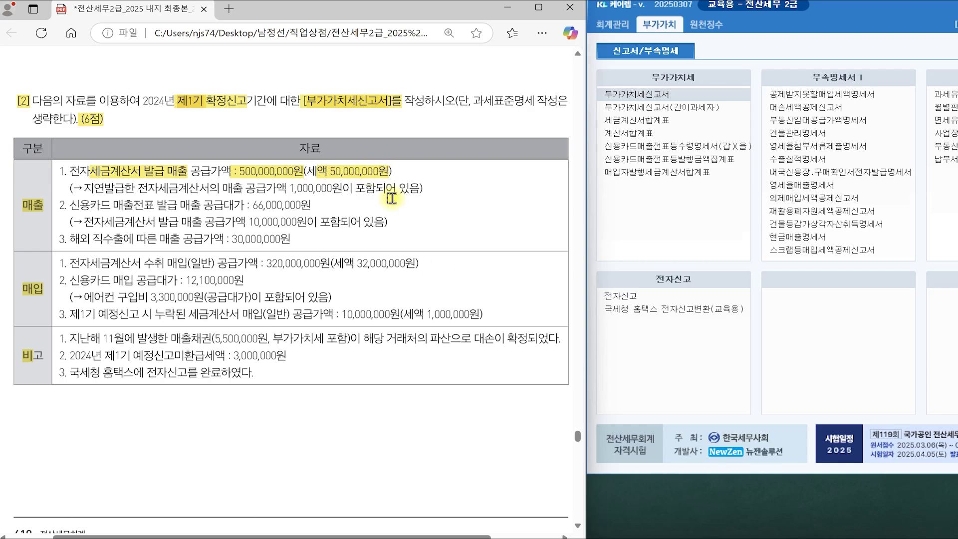
Back in 케이렙's 부가가치세신고서, enter 500,000,000 as the 금액 of 과세 세금계산서발급분 (1).
{"action": "left_click", "coordinate": [687, 533]}
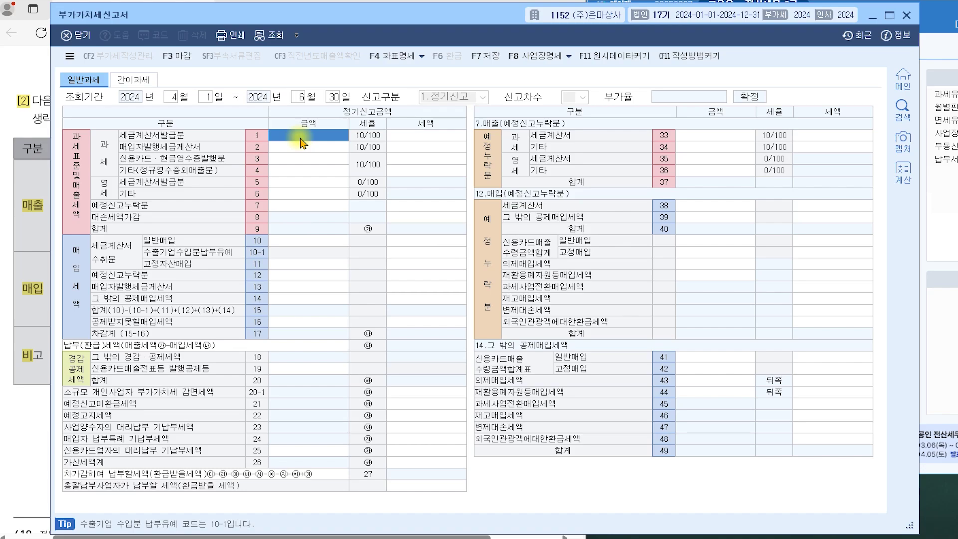
{"action": "type", "text": "500,000,000"}
{"action": "key", "text": "Return"}
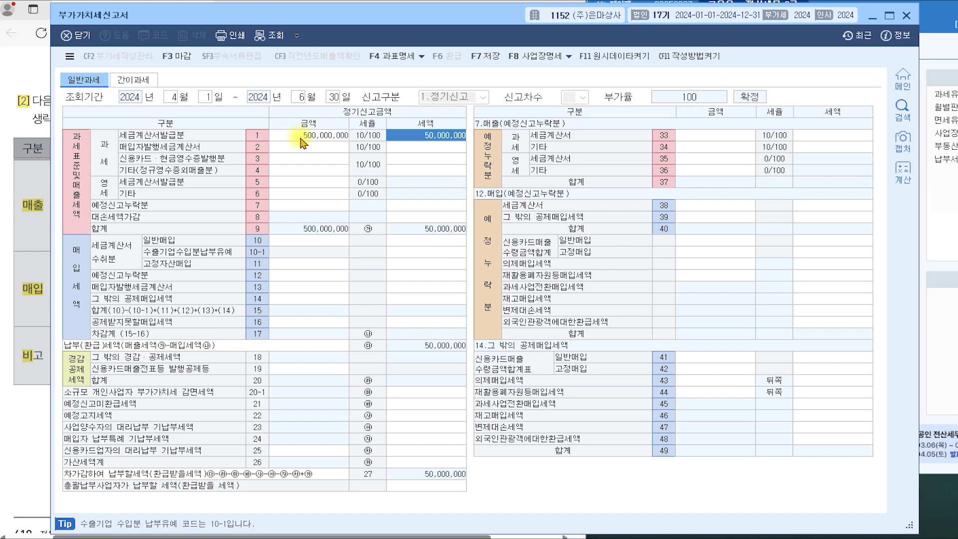
{"action": "key", "text": "Return"}
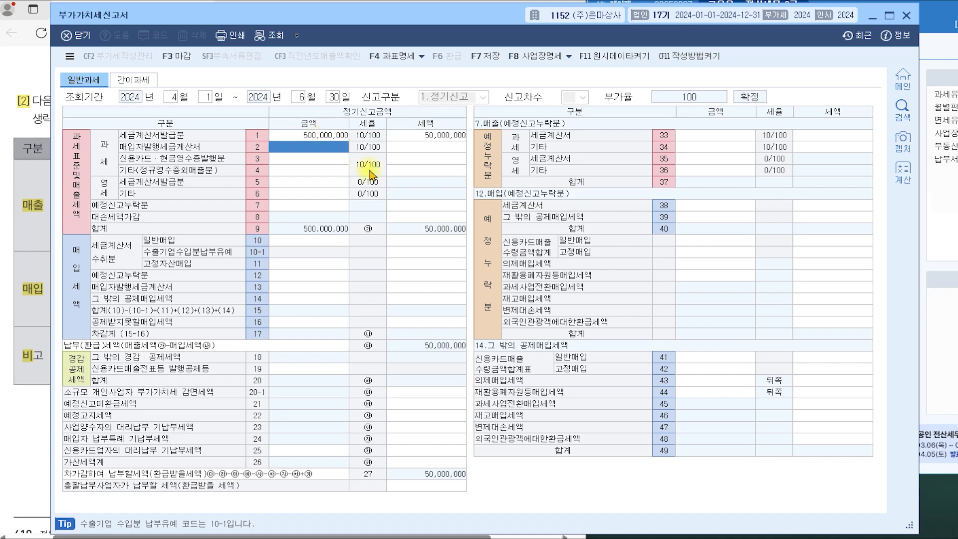
Mark 지연발급 in the exam PDF's sales item 1, then enter 1,000,000 for 세금계산서 지연발급 등 (62) in the return's 가산세명세.
{"action": "left_click", "coordinate": [871, 15]}
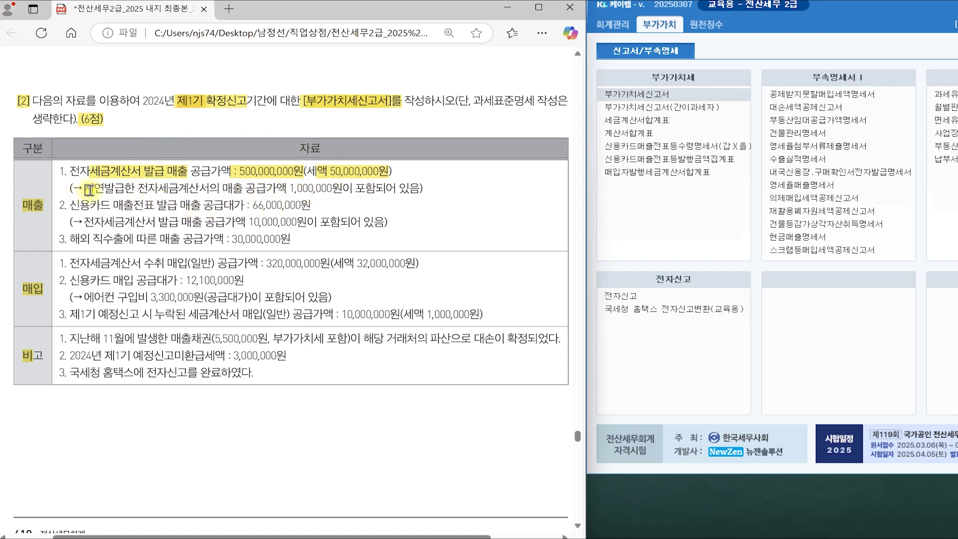
{"action": "left_click_drag", "start_coordinate": [84, 189], "coordinate": [124, 190]}
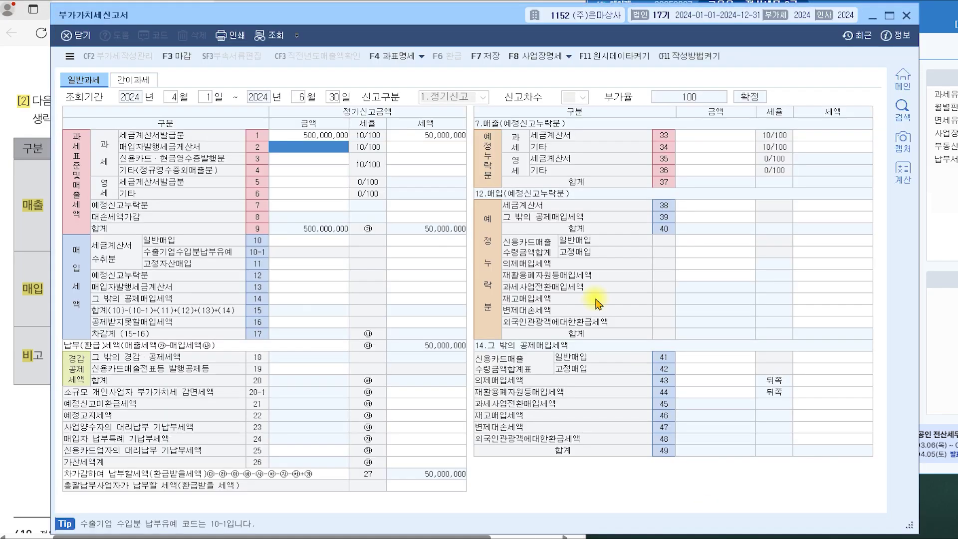
{"action": "left_click", "coordinate": [417, 464]}
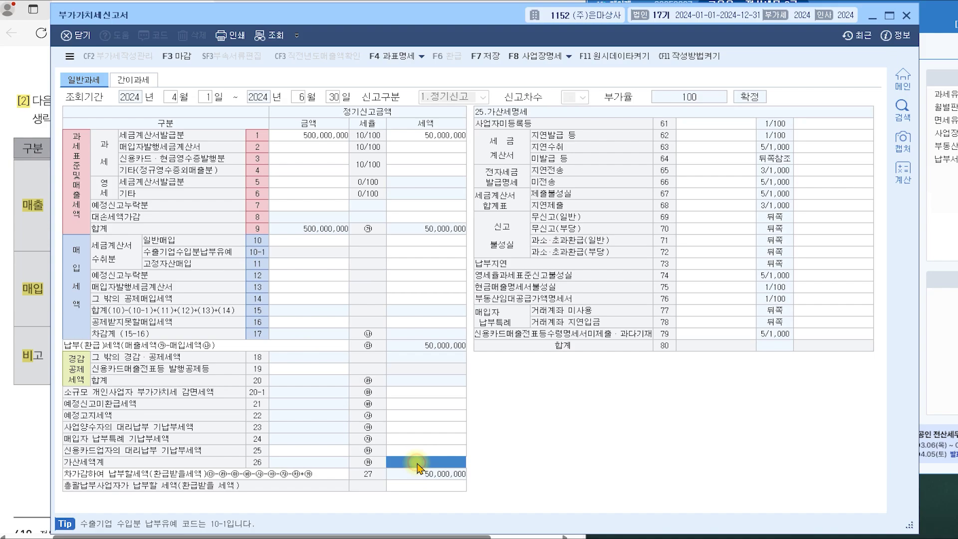
{"action": "left_click", "coordinate": [451, 463]}
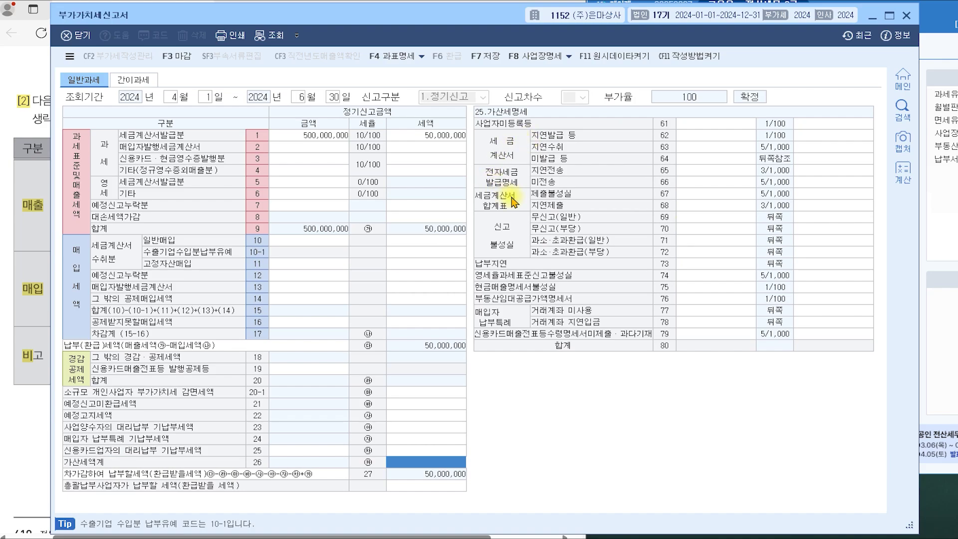
{"action": "left_click", "coordinate": [705, 135]}
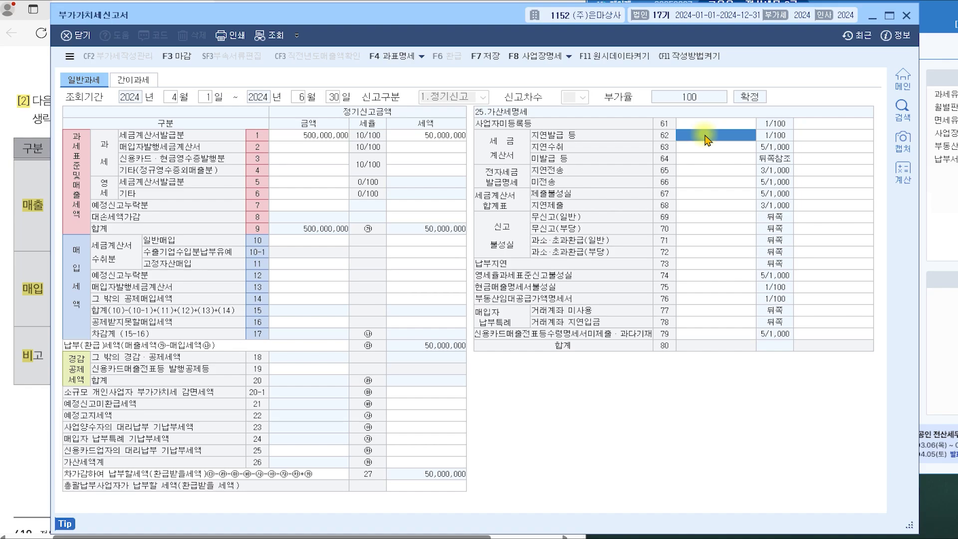
{"action": "left_click", "coordinate": [705, 135]}
{"action": "key", "text": "Return"}
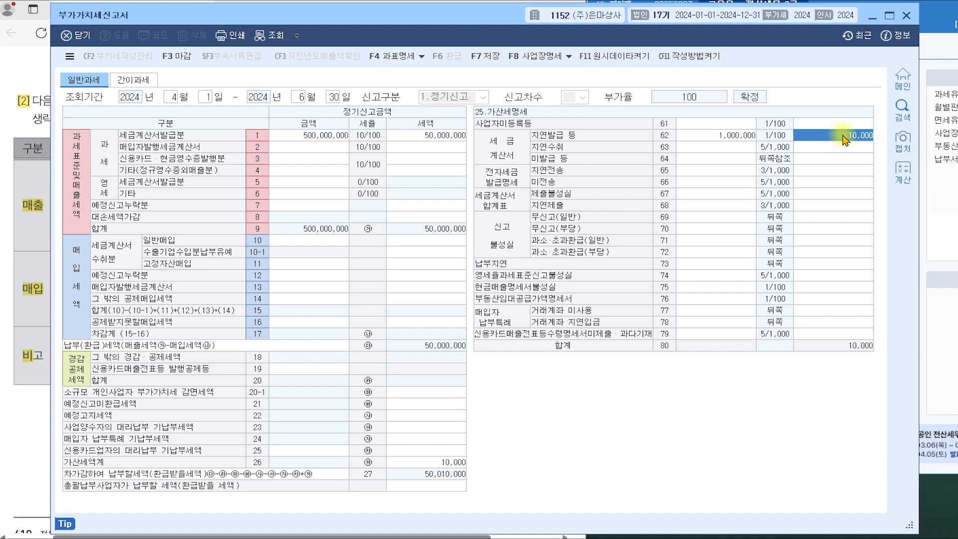
Return to the exam PDF and highlight 공급대가 66,000,000원 and 공급가액 10,000,000원 in sales item 2 of question [2].
{"action": "left_click", "coordinate": [738, 136]}
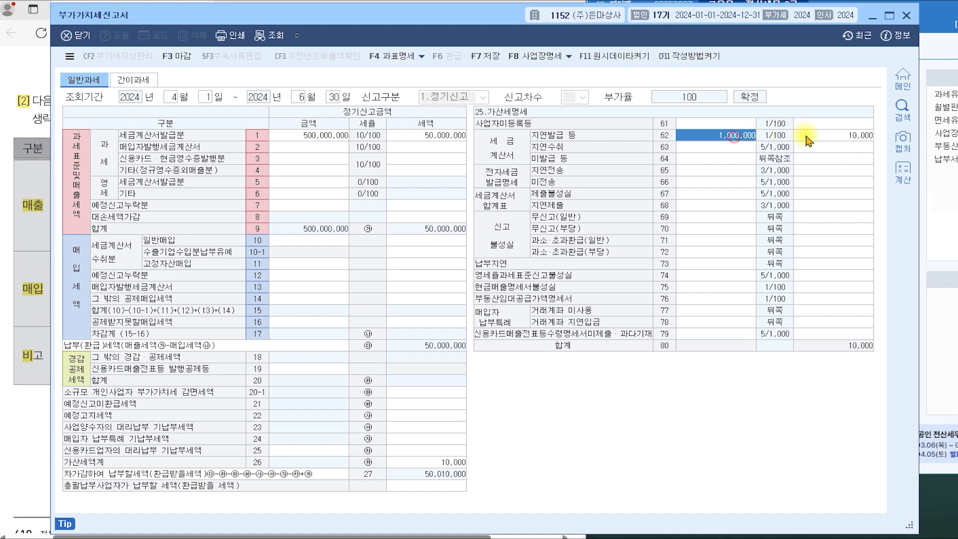
{"action": "left_click", "coordinate": [841, 137]}
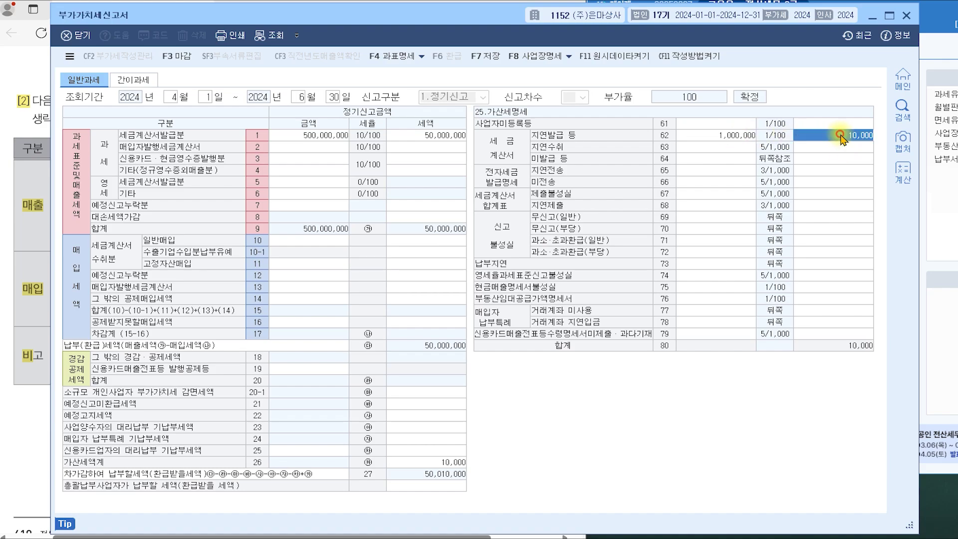
{"action": "left_click", "coordinate": [871, 18]}
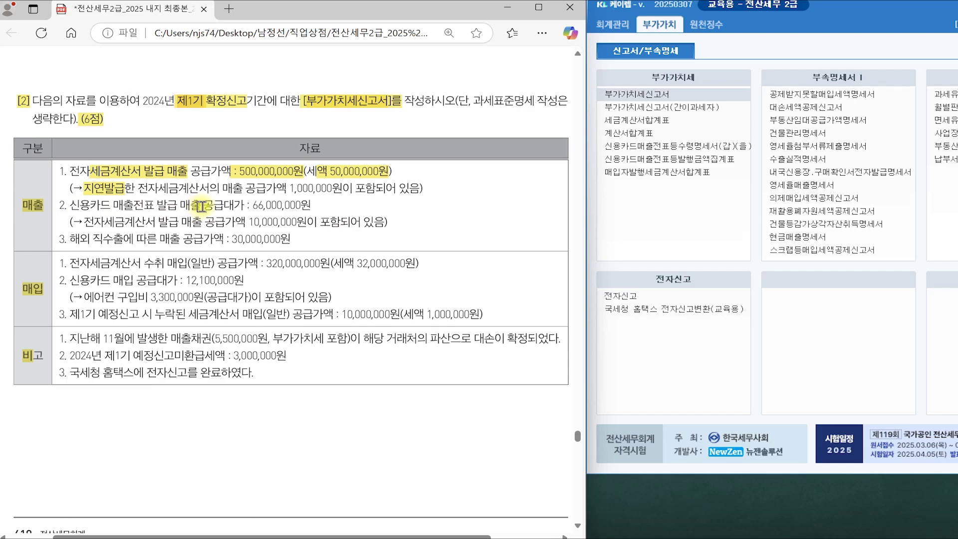
{"action": "left_click_drag", "start_coordinate": [206, 208], "coordinate": [313, 207]}
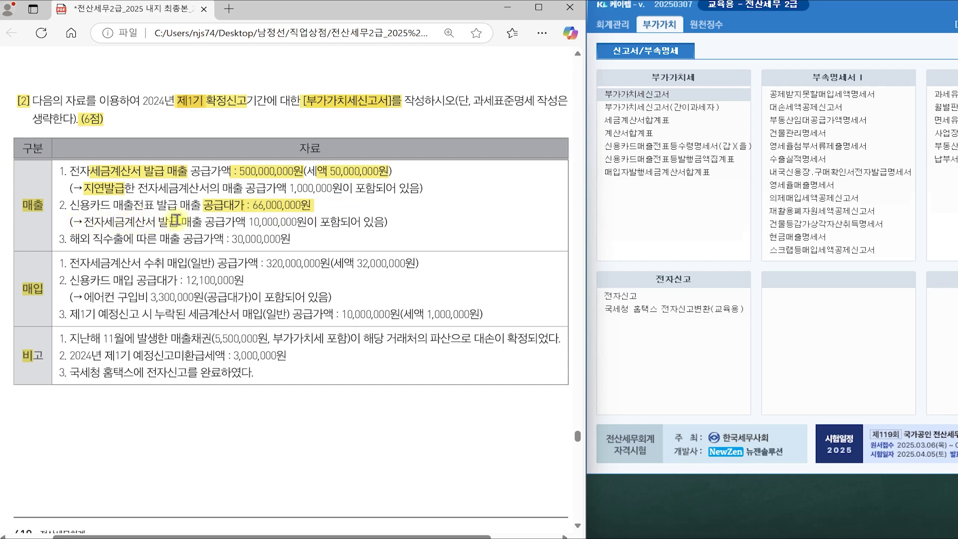
{"action": "left_click_drag", "start_coordinate": [249, 222], "coordinate": [370, 222]}
{"action": "left_click_drag", "start_coordinate": [203, 223], "coordinate": [239, 222]}
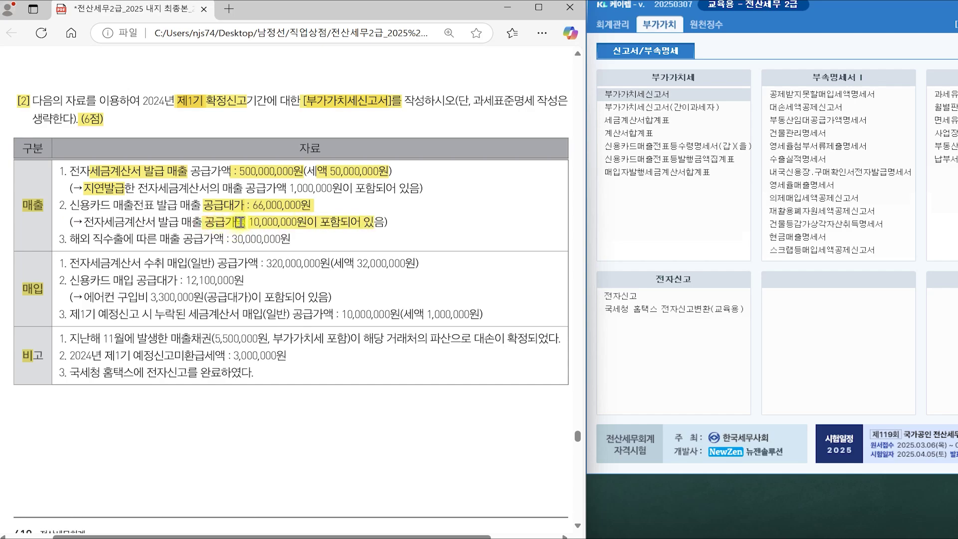
Highlight the number of sales item 1 and the word 전자세금계산서 under sales item 2, comparing the amounts of both items.
{"action": "left_click_drag", "start_coordinate": [59, 172], "coordinate": [69, 172]}
{"action": "left_click_drag", "start_coordinate": [232, 173], "coordinate": [240, 172]}
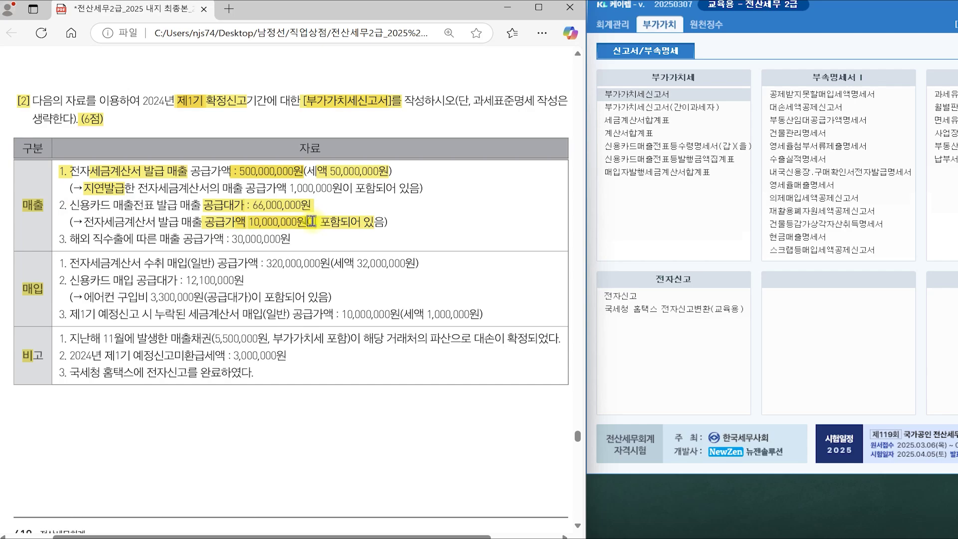
{"action": "left_click", "coordinate": [245, 171]}
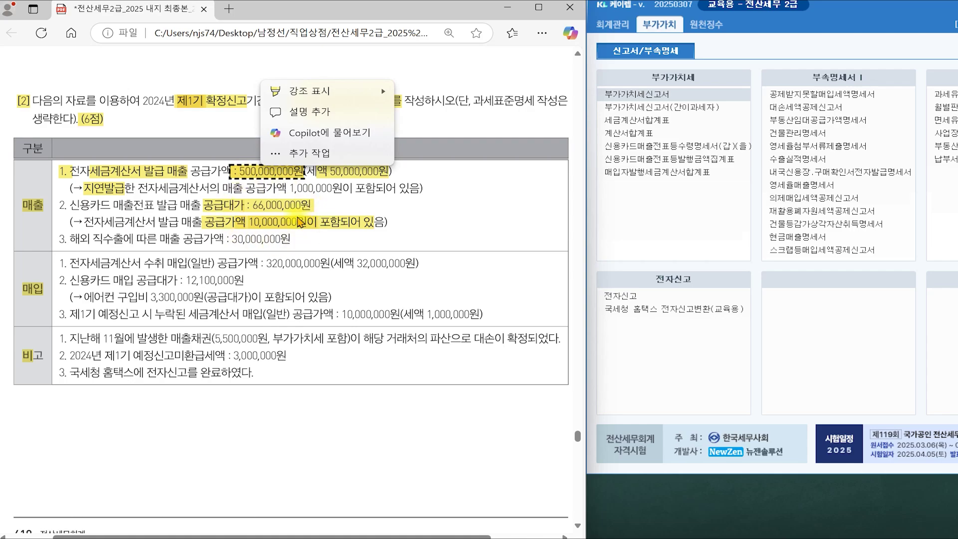
{"action": "left_click", "coordinate": [262, 204]}
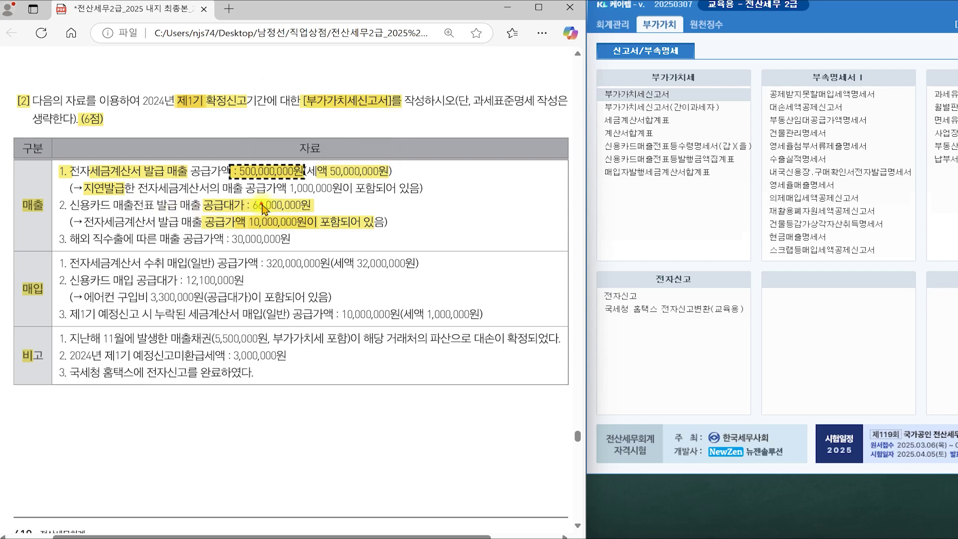
{"action": "double_click", "coordinate": [262, 205]}
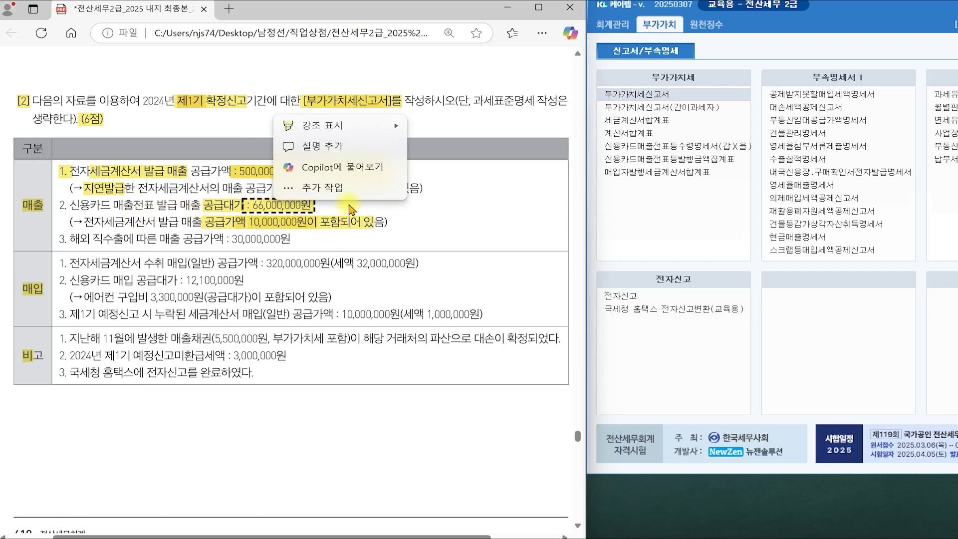
{"action": "left_click", "coordinate": [352, 208]}
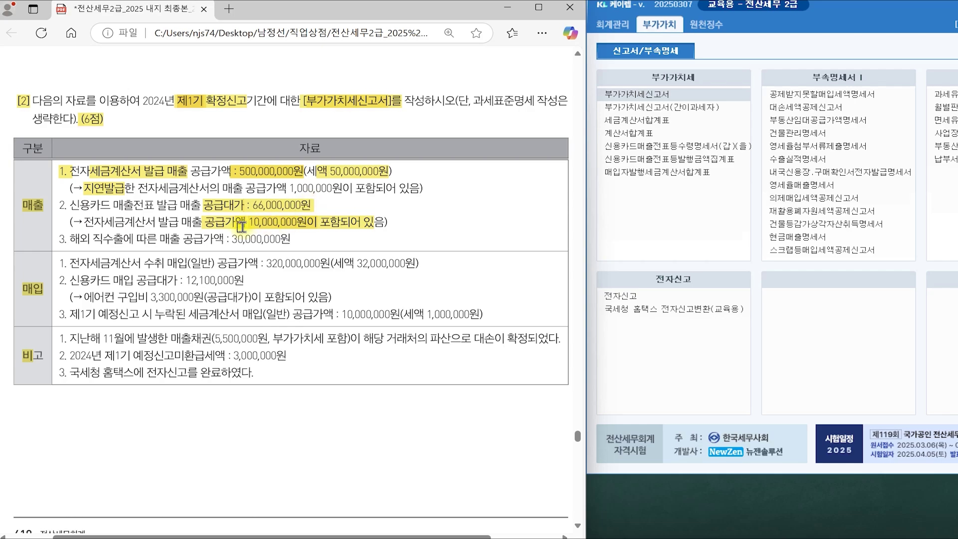
{"action": "left_click_drag", "start_coordinate": [84, 223], "coordinate": [155, 222]}
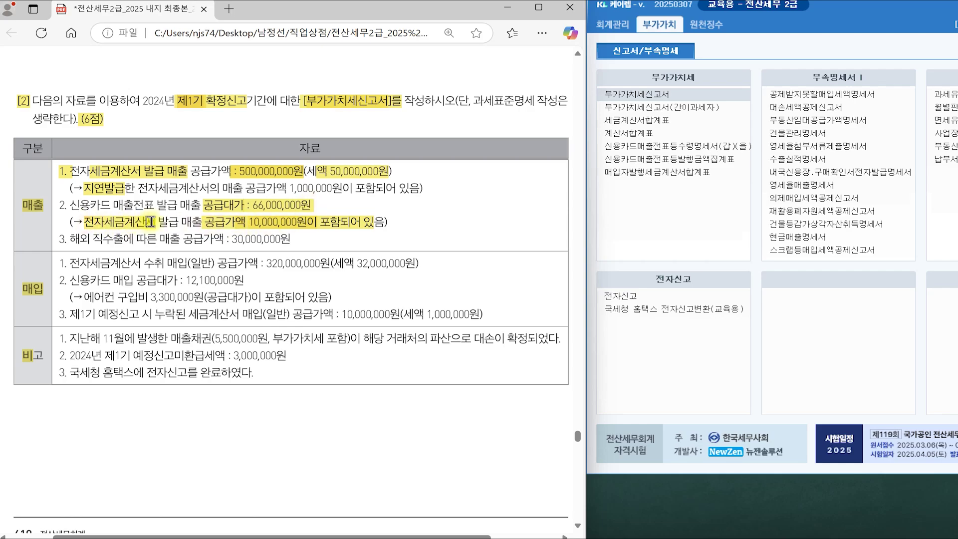
{"action": "left_click", "coordinate": [292, 223]}
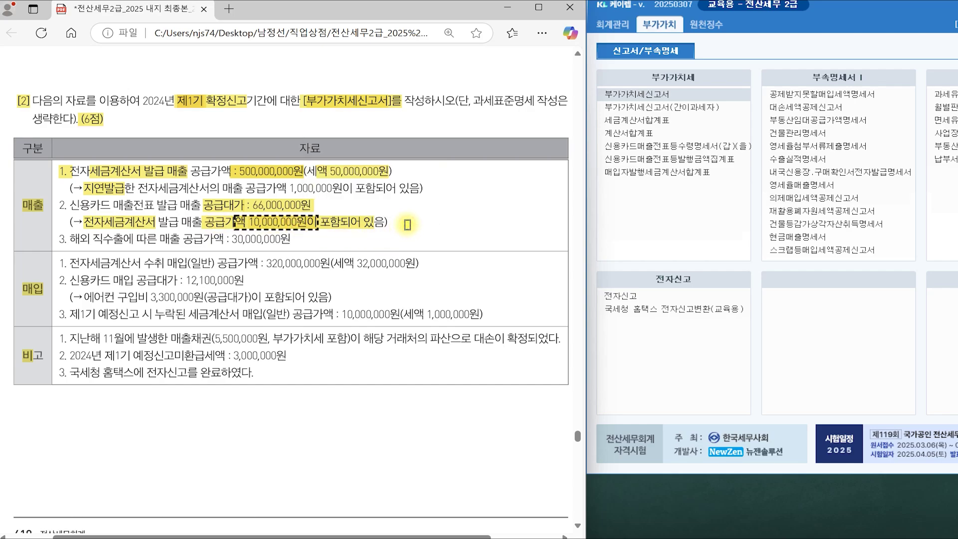
Back in 케이렙's 부가가치세신고서, enter 50,000,000 as the 금액 of 과세 신용카드·현금영수증발행분 (3).
{"action": "left_click", "coordinate": [626, 537]}
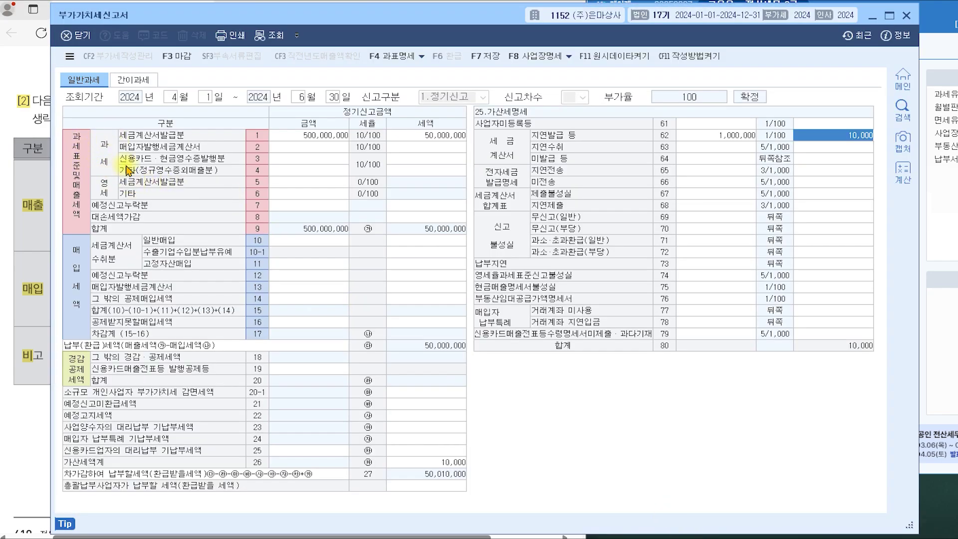
{"action": "left_click", "coordinate": [294, 160]}
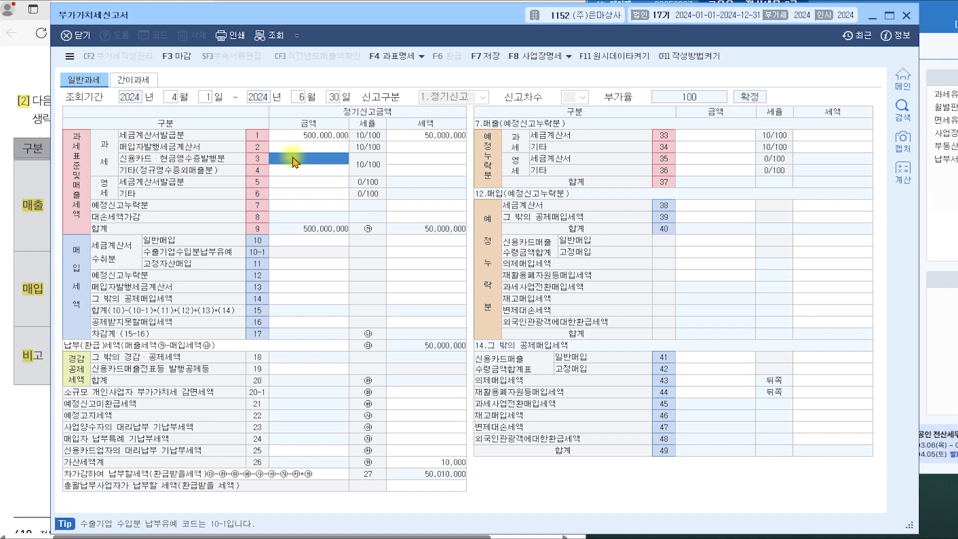
{"action": "left_click", "coordinate": [295, 159]}
{"action": "key", "text": "Return"}
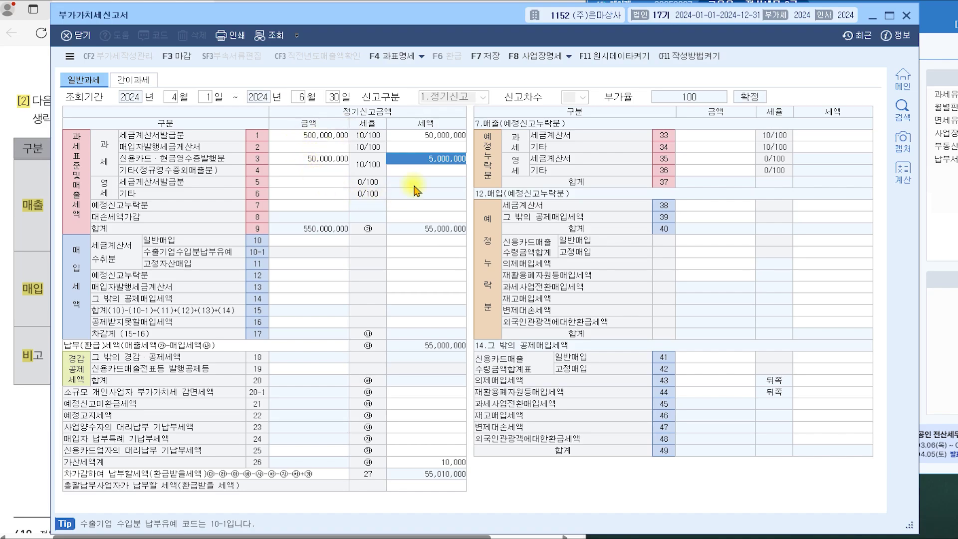
Review the 금액 and 세액 entries of 세금계산서발급분 (1) and 신용카드·현금영수증발행분 (3) in the return.
{"action": "left_click", "coordinate": [320, 162]}
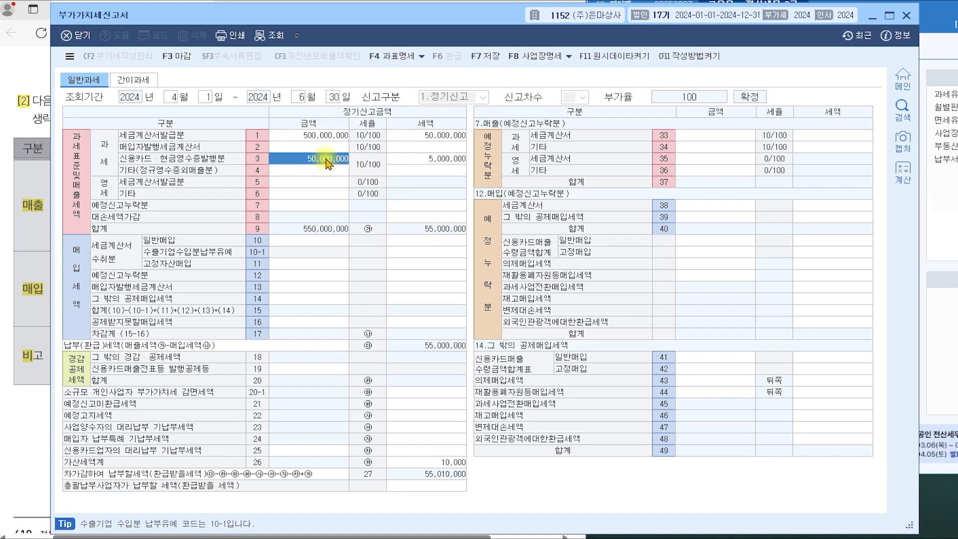
{"action": "left_click", "coordinate": [427, 161]}
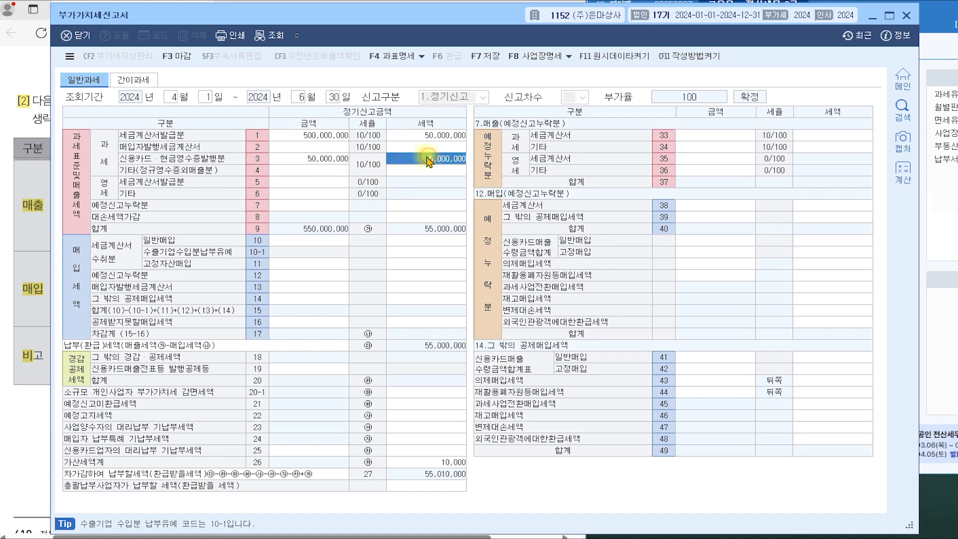
{"action": "left_click", "coordinate": [330, 160]}
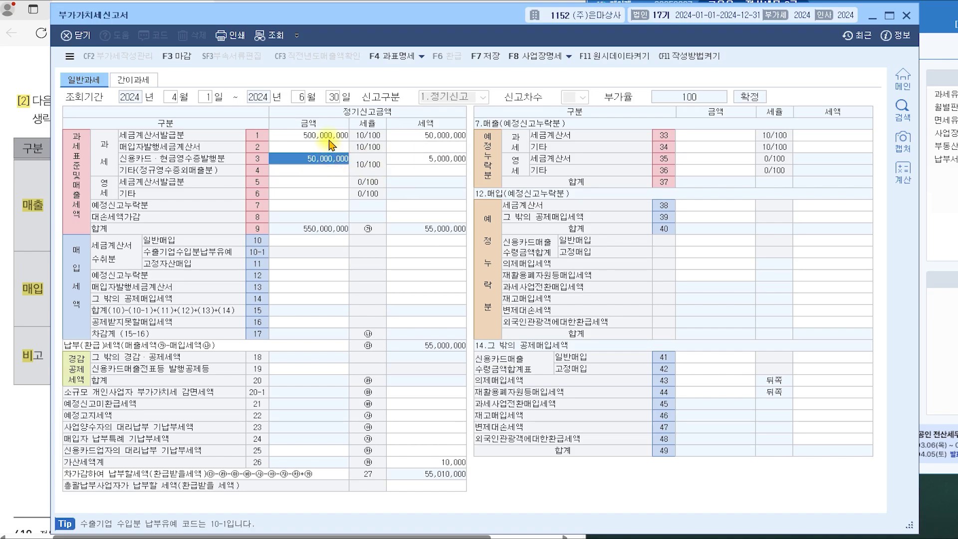
{"action": "left_click", "coordinate": [330, 138]}
{"action": "left_click", "coordinate": [442, 136]}
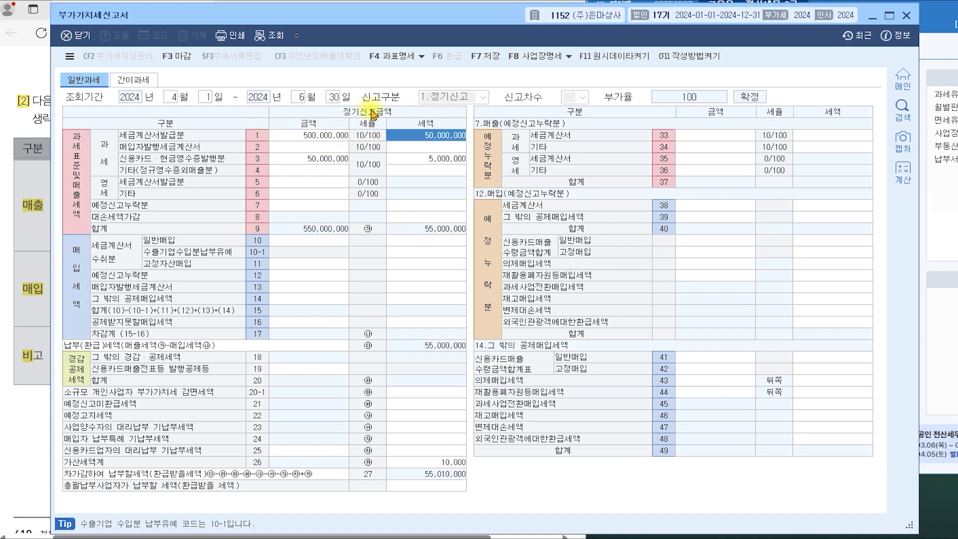
{"action": "left_click", "coordinate": [299, 136]}
{"action": "left_click", "coordinate": [416, 135]}
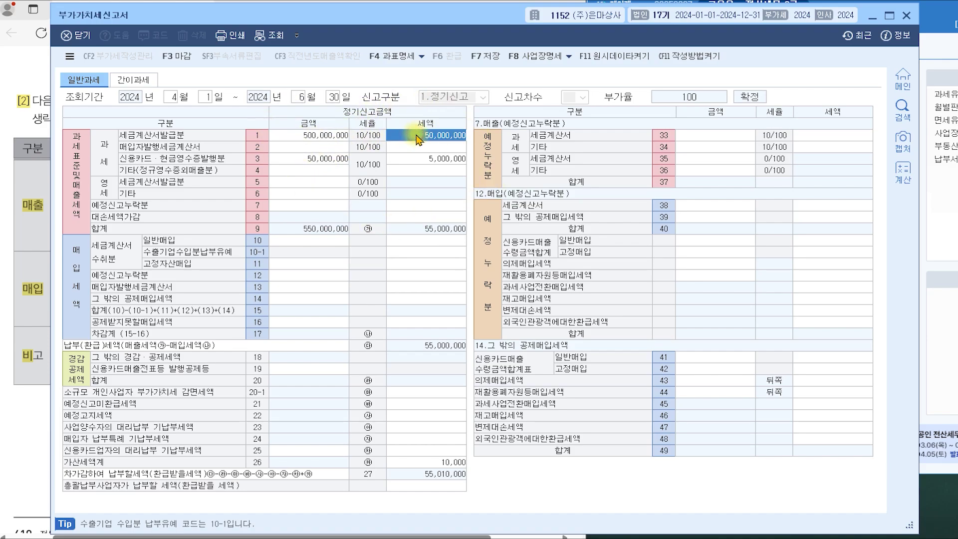
{"action": "left_click", "coordinate": [319, 161]}
{"action": "left_click", "coordinate": [429, 161]}
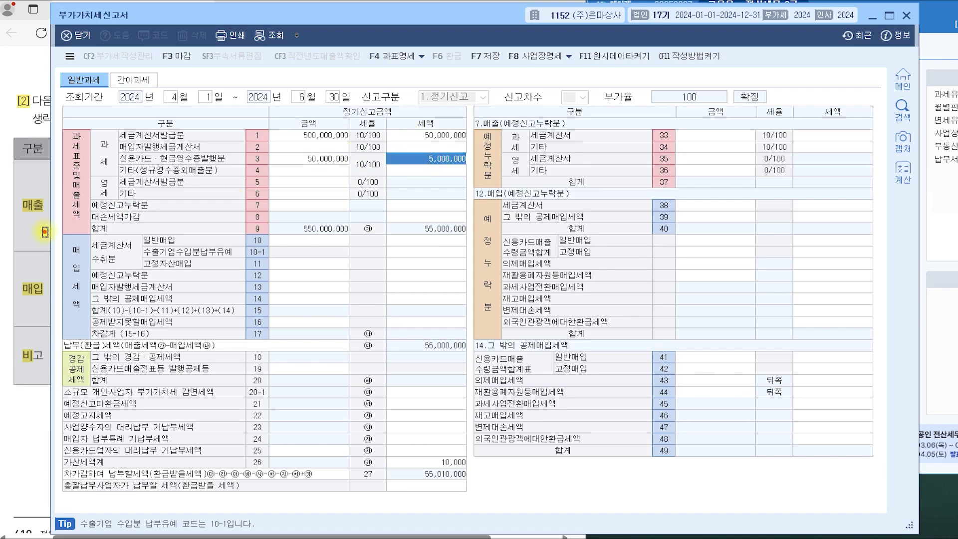
Switch to the exam PDF and highlight 직수출 and the amount 30,000,000원 in sales item 3.
{"action": "left_click", "coordinate": [45, 232]}
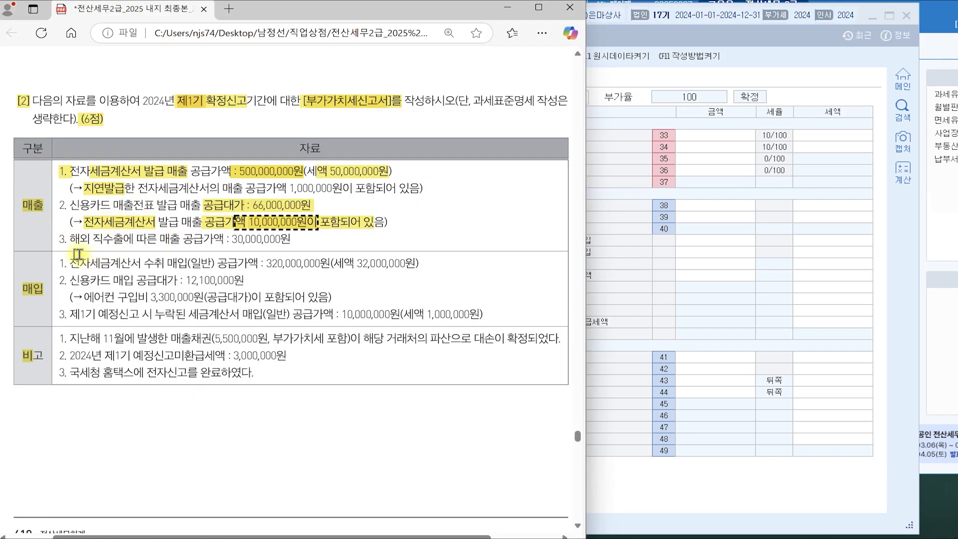
{"action": "left_click_drag", "start_coordinate": [94, 240], "coordinate": [123, 240]}
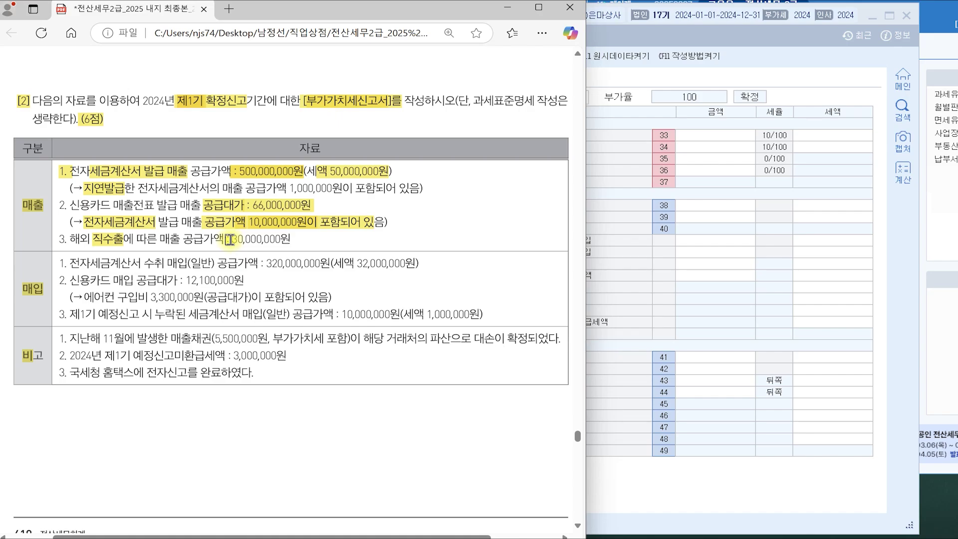
{"action": "left_click_drag", "start_coordinate": [229, 240], "coordinate": [292, 240]}
Back in 케이렙's 부가가치세신고서, enter 30,000,000 as the 금액 of 영세 기타 (6).
{"action": "left_click", "coordinate": [625, 154]}
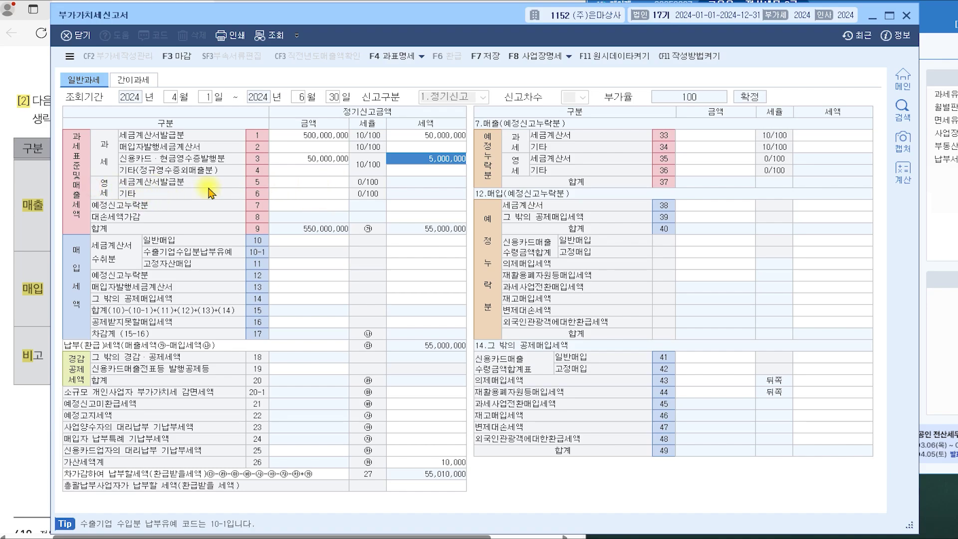
{"action": "left_click", "coordinate": [289, 195]}
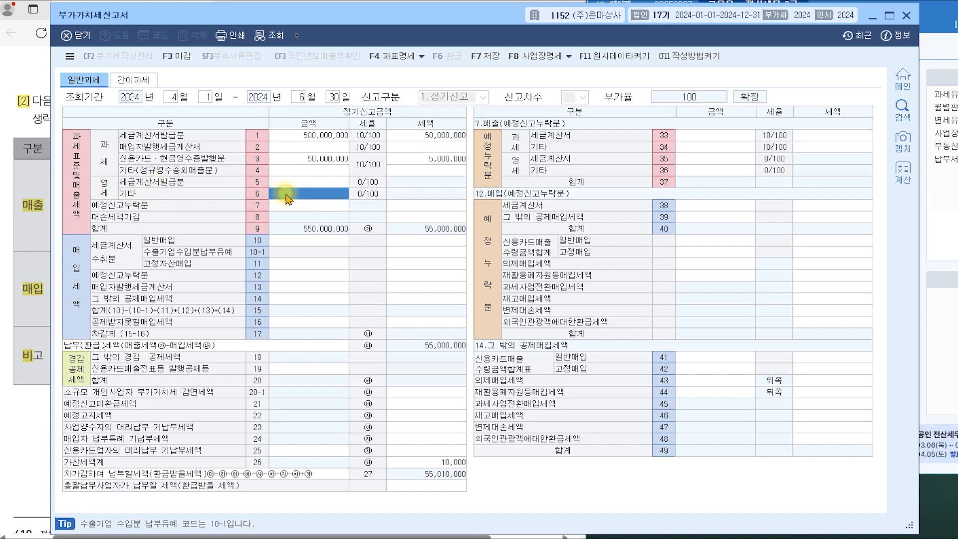
{"action": "type", "text": "30,000,000"}
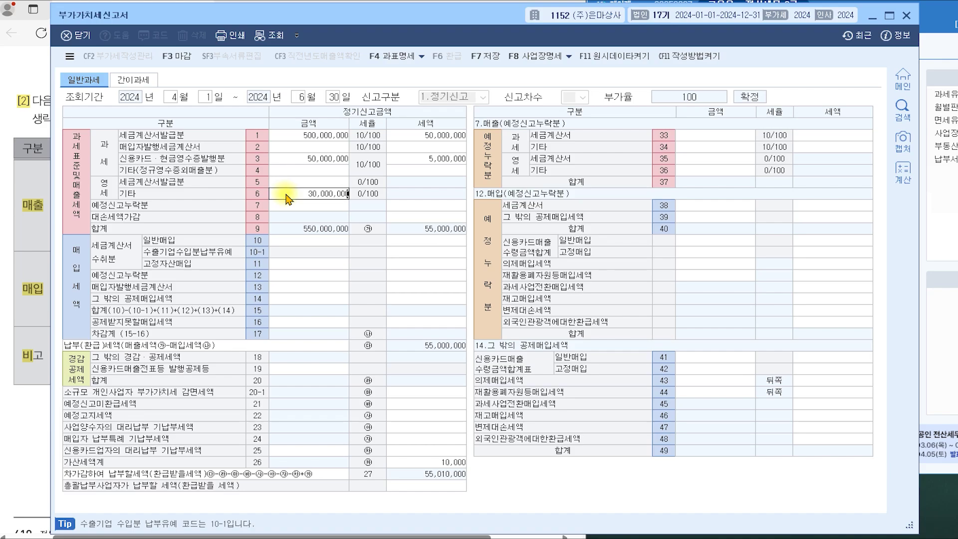
{"action": "key", "text": "Return"}
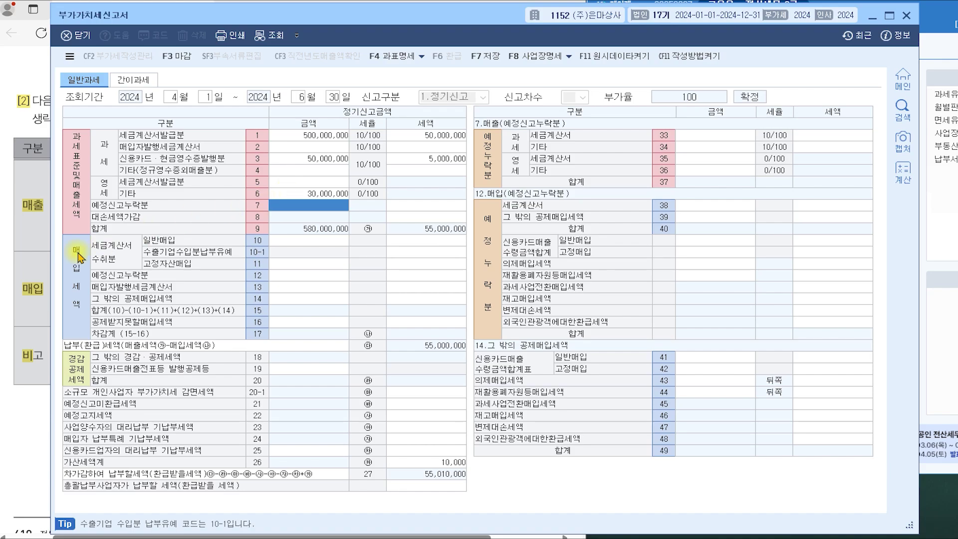
In the exam PDF, highlight 일반, 공급가액 320,000,000원 and 세액 32,000,000원 in purchase item 1.
{"action": "left_click", "coordinate": [23, 265]}
{"action": "scroll", "coordinate": [50, 262], "scroll_direction": "down", "scroll_amount": 2}
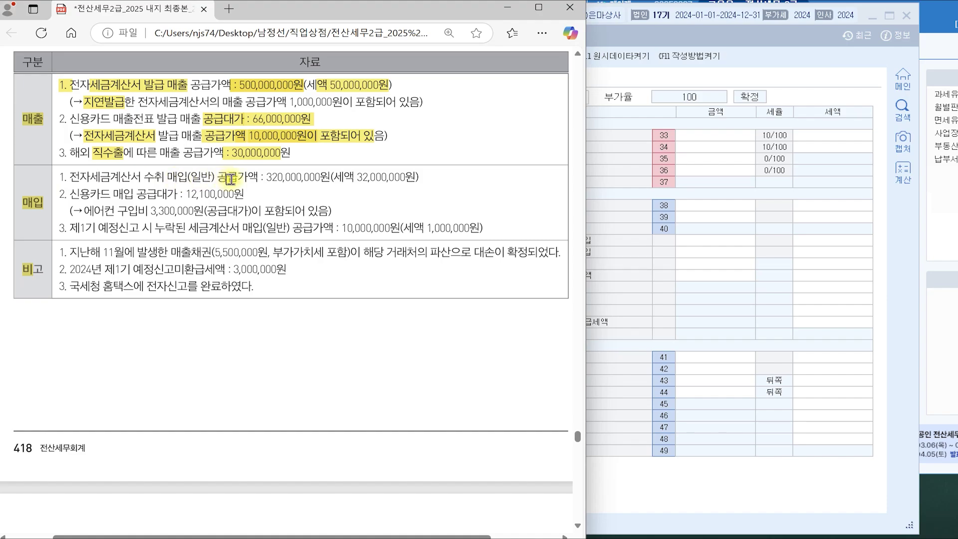
{"action": "left_click_drag", "start_coordinate": [213, 178], "coordinate": [412, 175]}
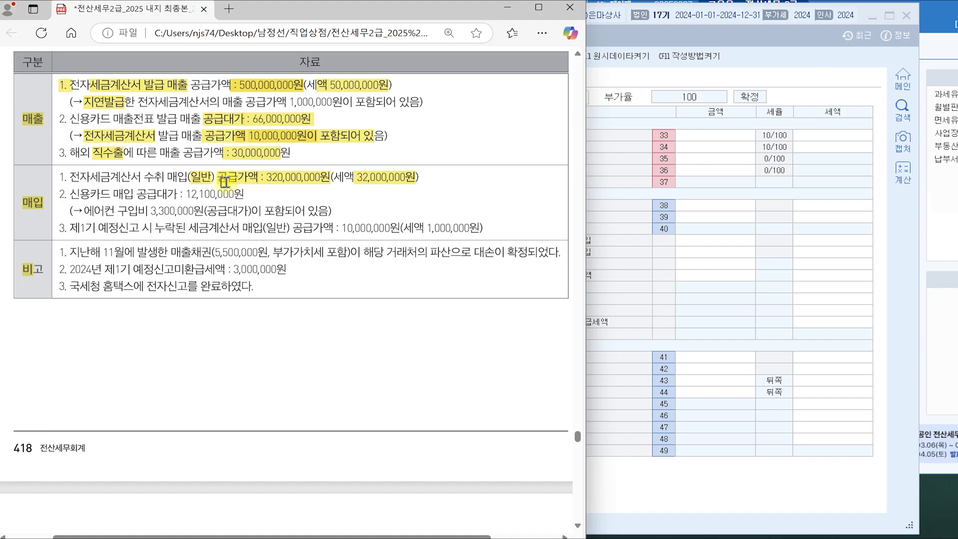
Back in 케이렙's 부가가치세신고서, enter 320,000,000 as 금액 and 32,000,000 as 세액 for 세금계산서수취분 일반매입 (10).
{"action": "left_click", "coordinate": [628, 229]}
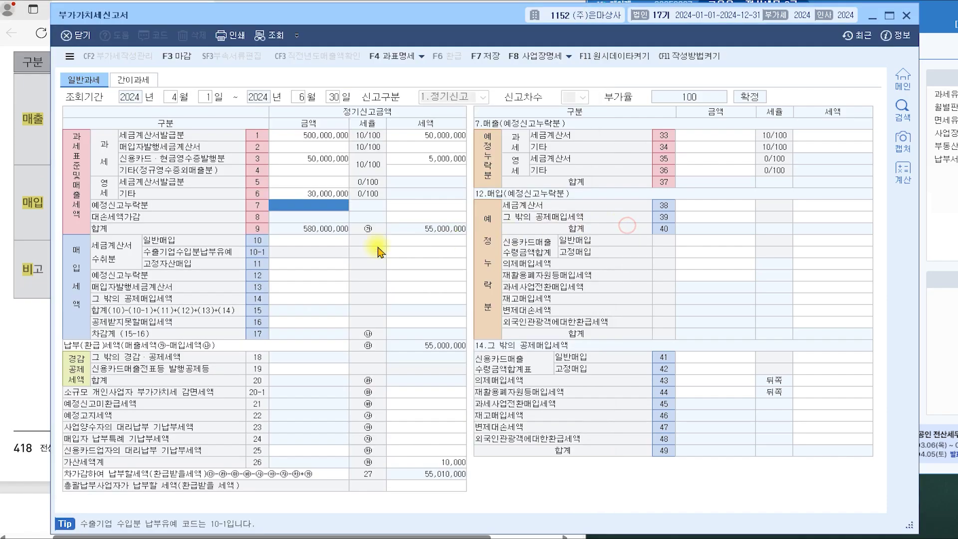
{"action": "left_click", "coordinate": [312, 241]}
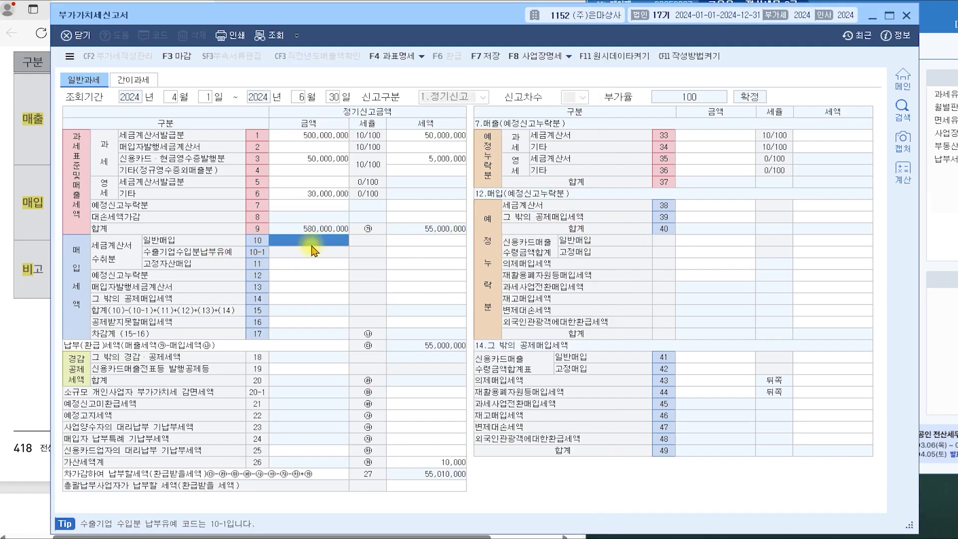
{"action": "type", "text": "320,000,000"}
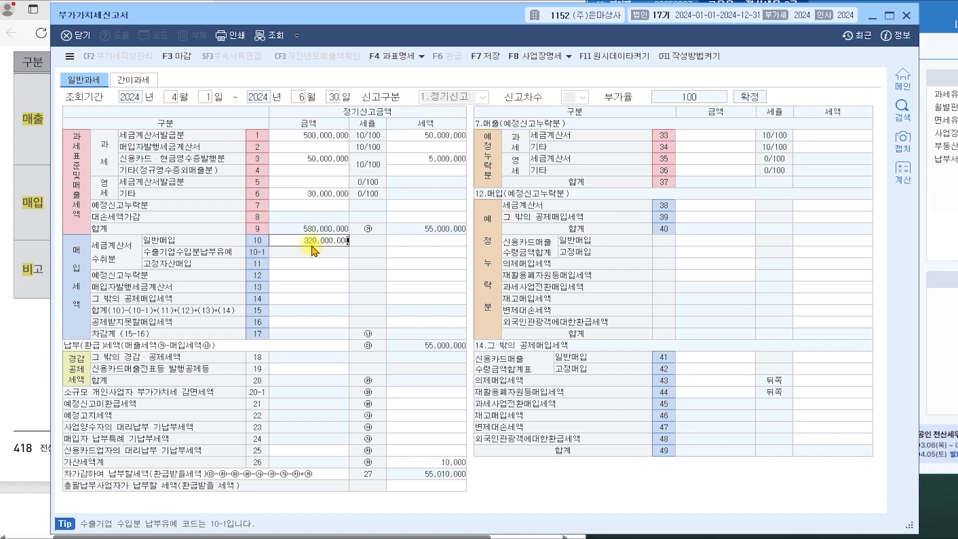
{"action": "key", "text": "Return"}
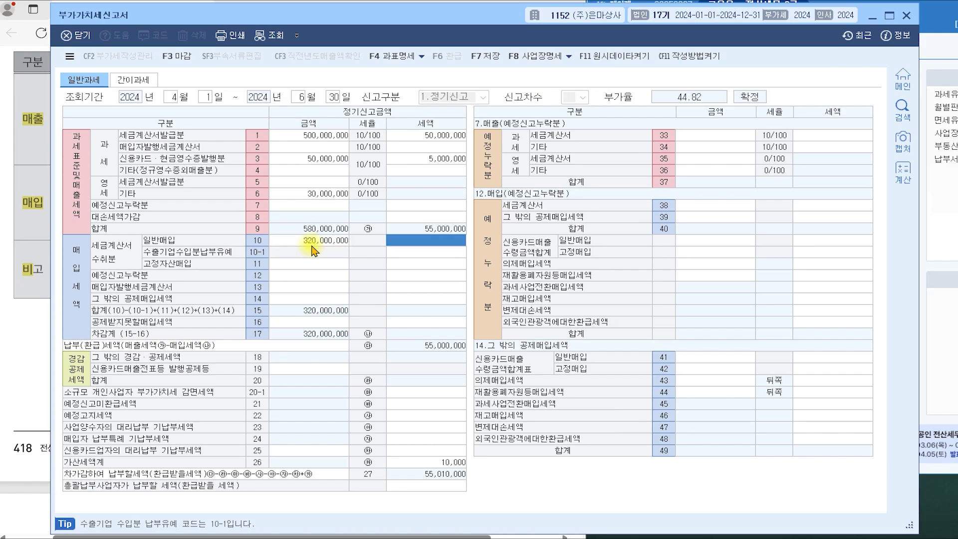
{"action": "type", "text": "320,000,00"}
{"action": "key", "text": "Return"}
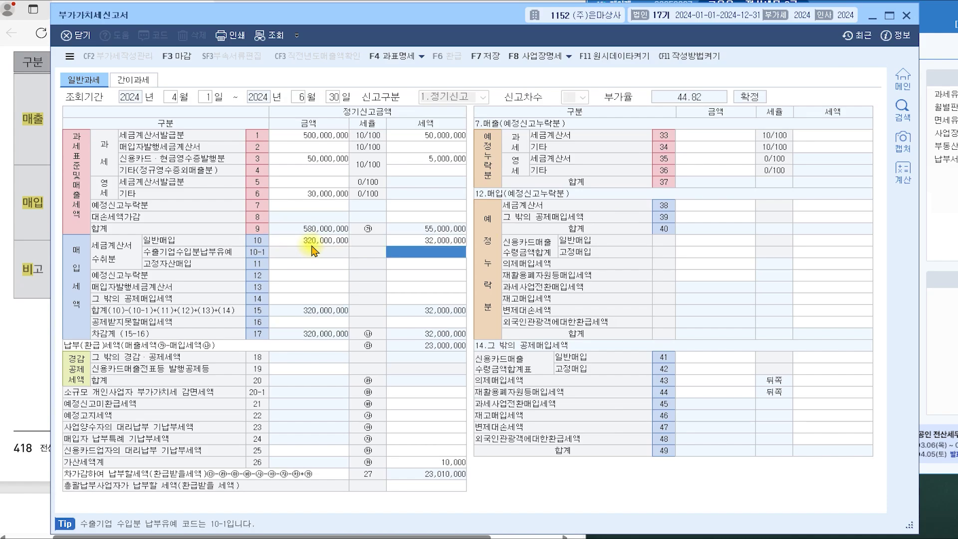
{"action": "left_click", "coordinate": [306, 243]}
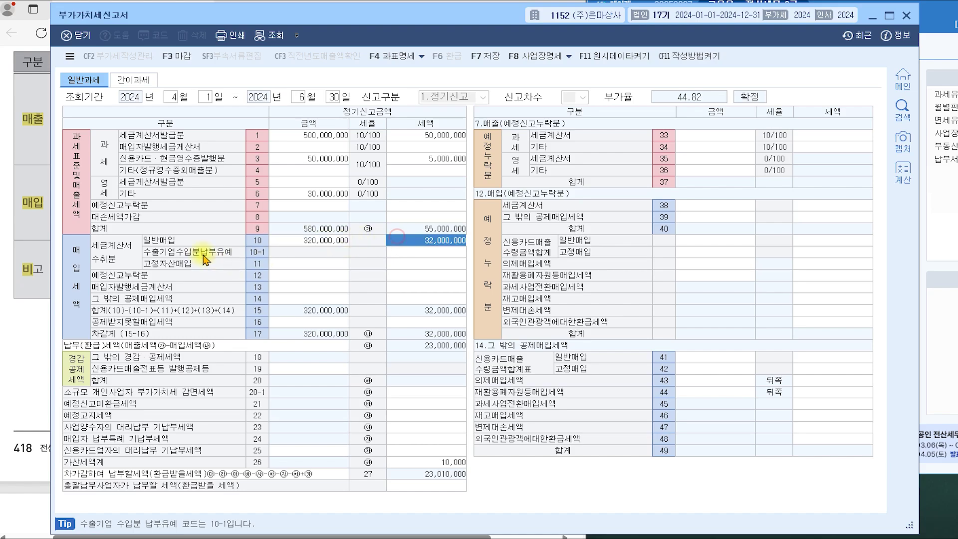
In the exam PDF's purchase item 2, highlight 신용카드 매입 공급대가, 12,100,000원, 에어컨 and 3,300,000원(공급대가).
{"action": "left_click", "coordinate": [40, 279]}
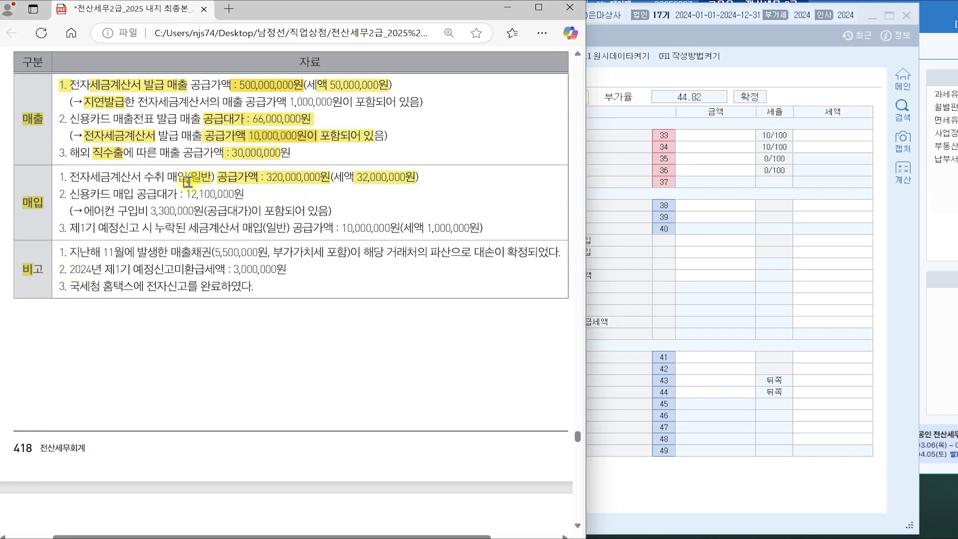
{"action": "left_click", "coordinate": [70, 195]}
{"action": "left_click_drag", "start_coordinate": [88, 196], "coordinate": [167, 194]}
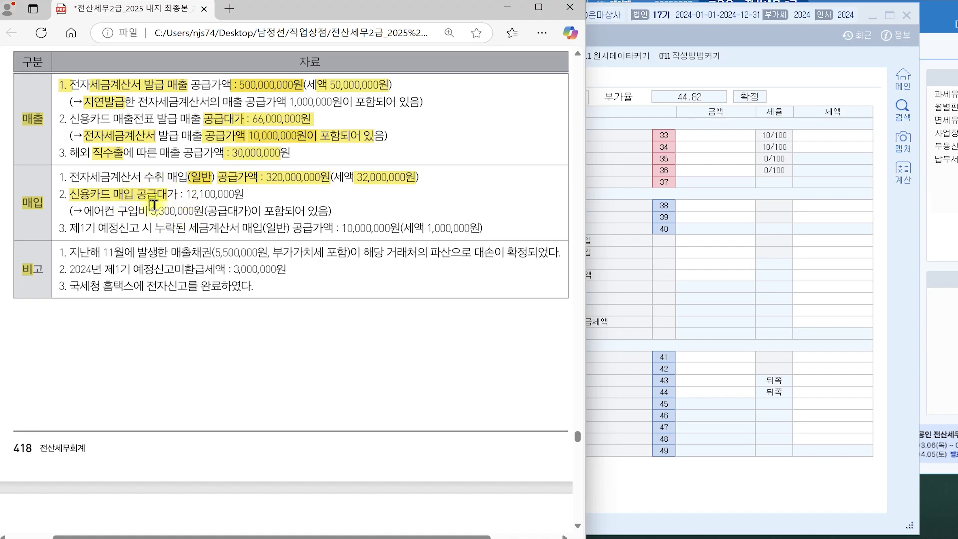
{"action": "left_click_drag", "start_coordinate": [185, 195], "coordinate": [245, 195]}
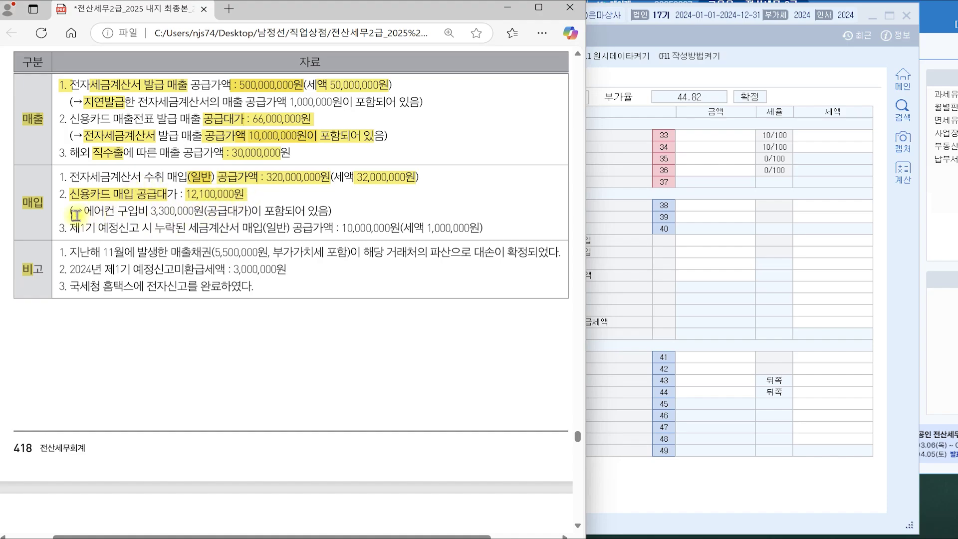
{"action": "left_click_drag", "start_coordinate": [173, 195], "coordinate": [243, 192]}
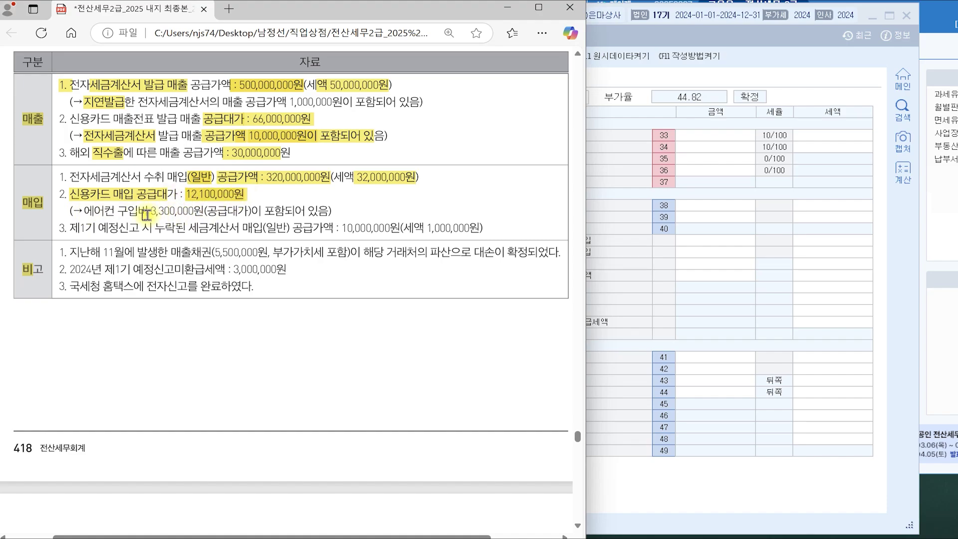
{"action": "left_click_drag", "start_coordinate": [147, 211], "coordinate": [250, 210]}
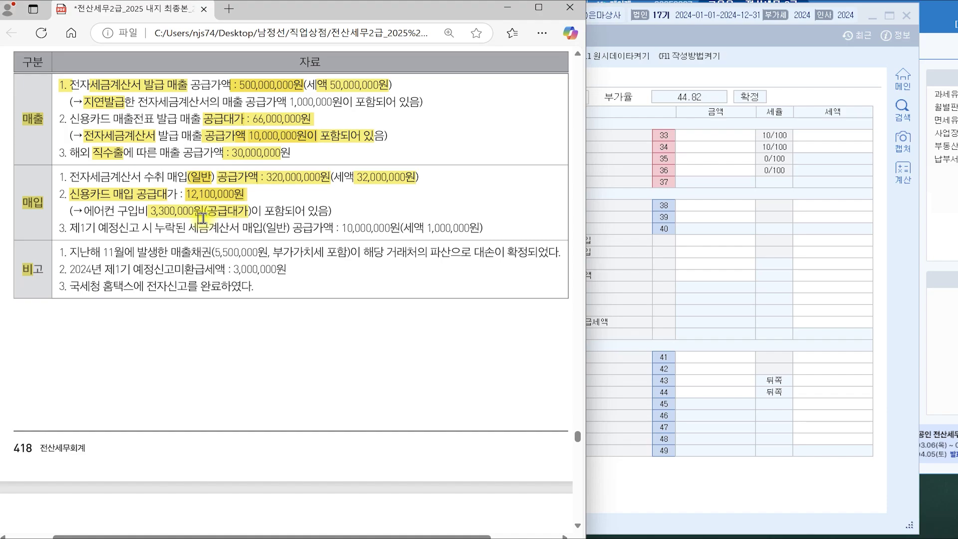
{"action": "left_click_drag", "start_coordinate": [77, 211], "coordinate": [119, 210]}
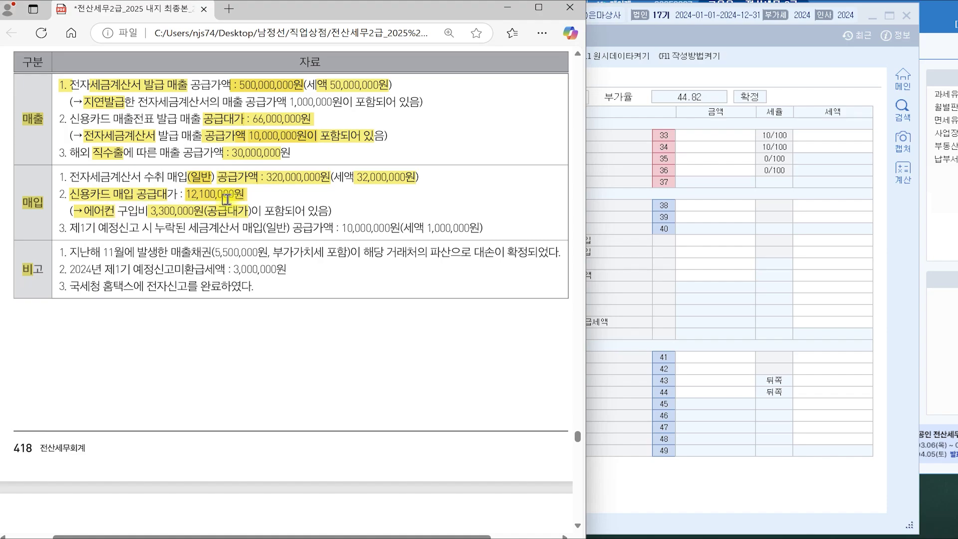
{"action": "right_click", "coordinate": [154, 214]}
{"action": "left_click", "coordinate": [141, 212]}
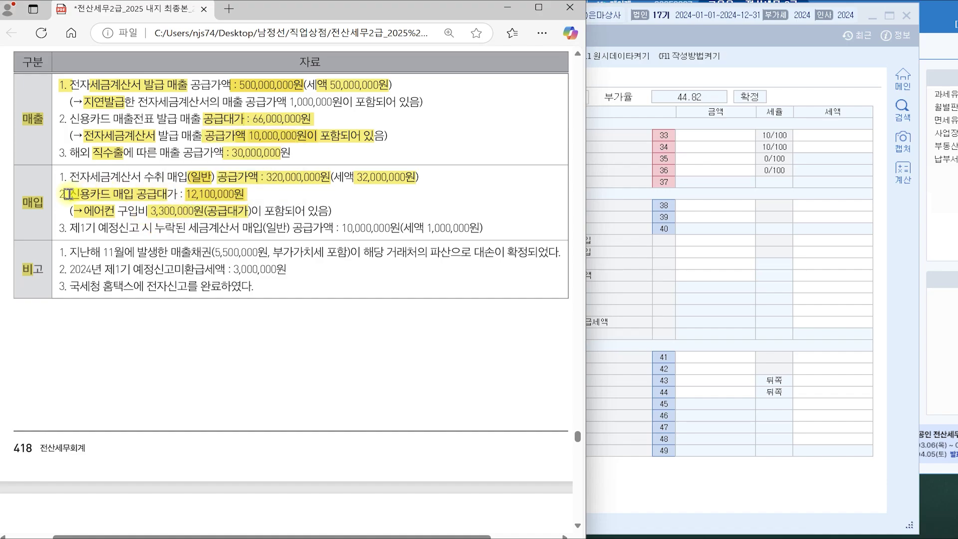
Back in 케이렙's 부가가치세신고서, enter 3,000,000 as 금액 and 300,000 as 세액 for 신용카드매출수령금액합계표 고정매입 (42).
{"action": "left_click", "coordinate": [630, 234]}
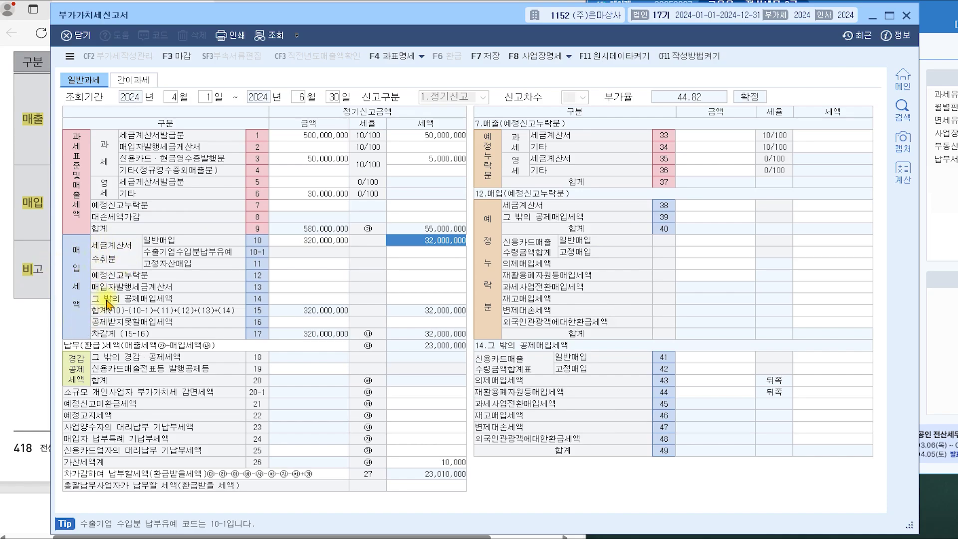
{"action": "left_click", "coordinate": [290, 299]}
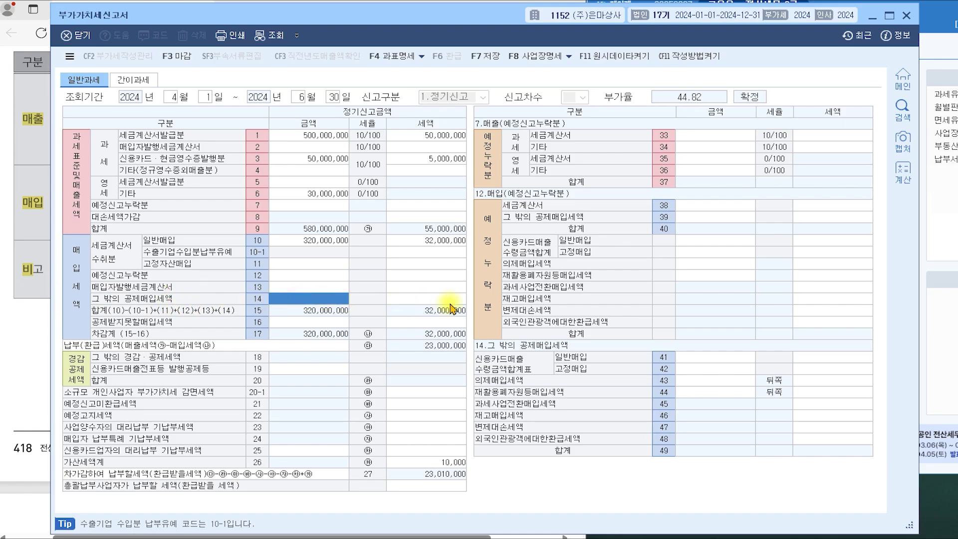
{"action": "left_click", "coordinate": [734, 356]}
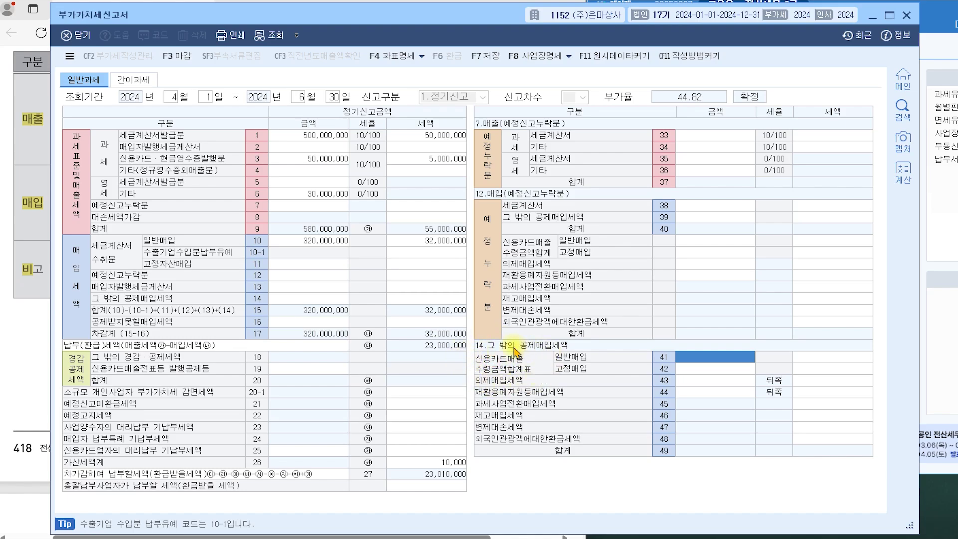
{"action": "left_click", "coordinate": [707, 369]}
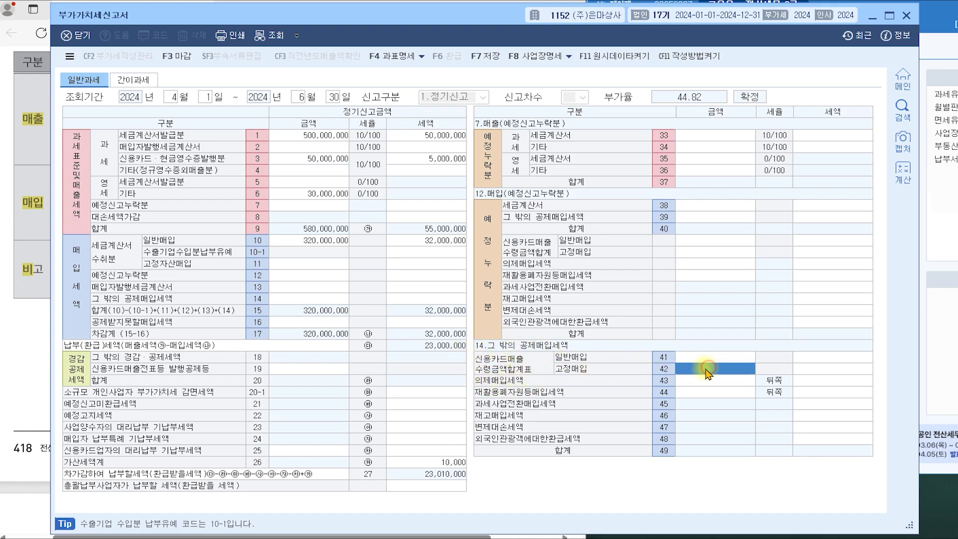
{"action": "left_click", "coordinate": [707, 372]}
{"action": "type", "text": "3000000"}
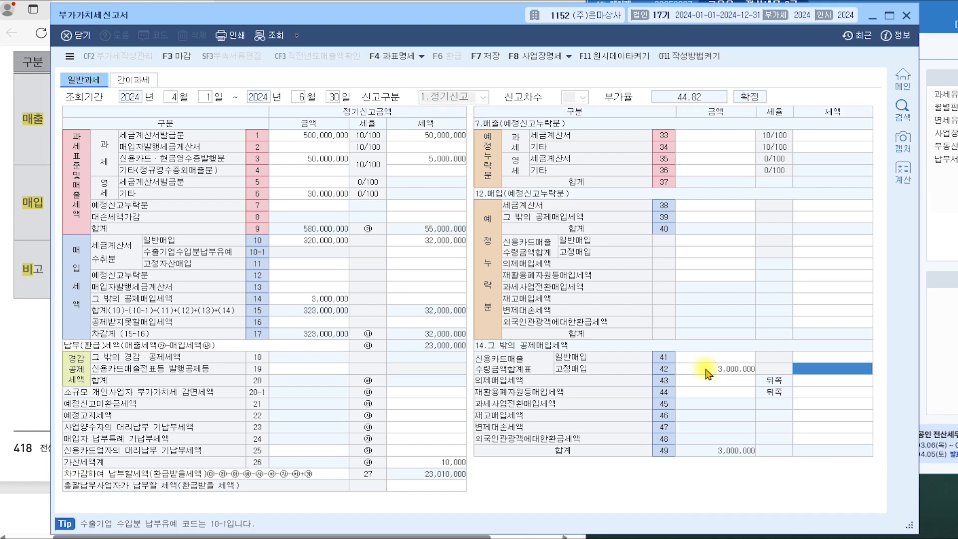
{"action": "left_click", "coordinate": [720, 360]}
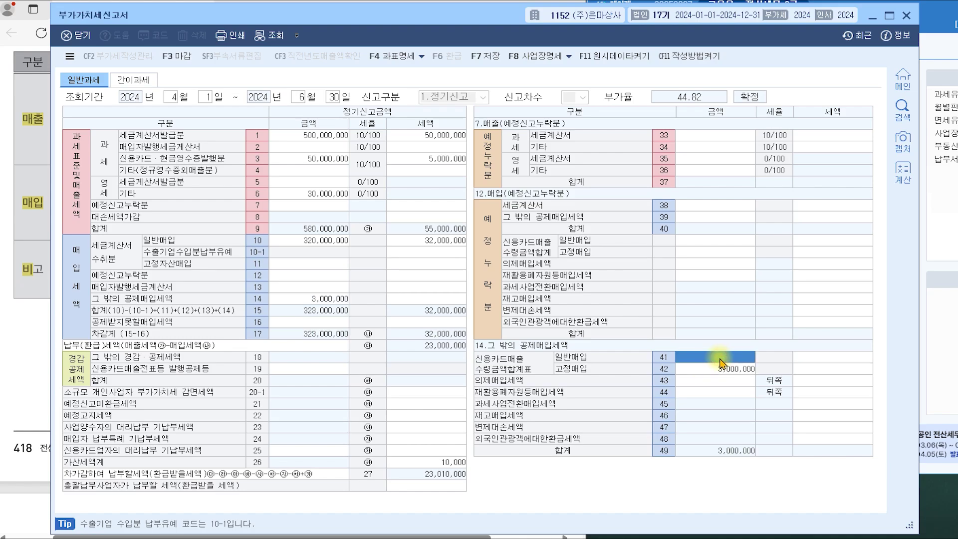
{"action": "left_click", "coordinate": [826, 369]}
{"action": "type", "text": "3,0"}
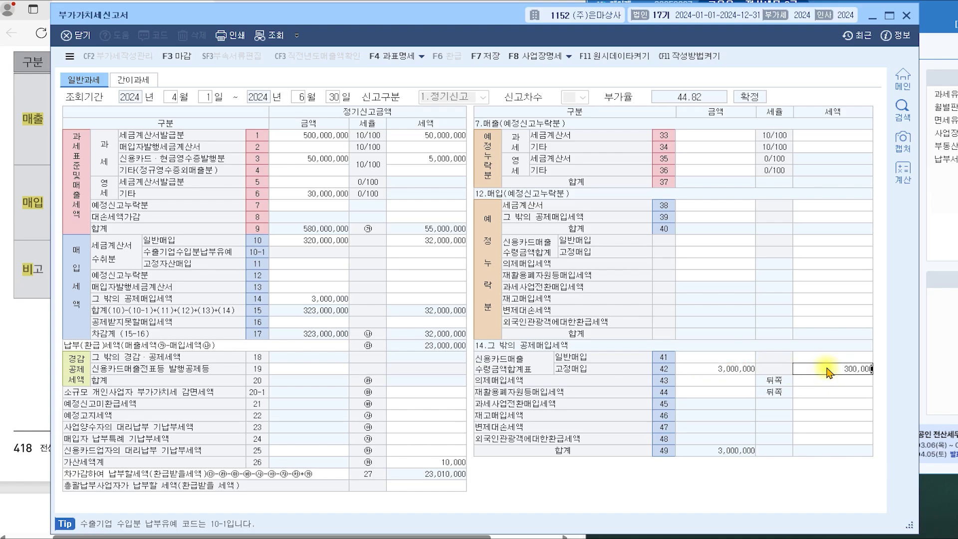
{"action": "type", "text": "00,00"}
{"action": "key", "text": "Return"}
Enter 8,000,000 as 금액 and 800,000 as 세액 for 일반매입 (41), and check the 그 밖의 공제매입세액 (14) row.
{"action": "left_click", "coordinate": [723, 358]}
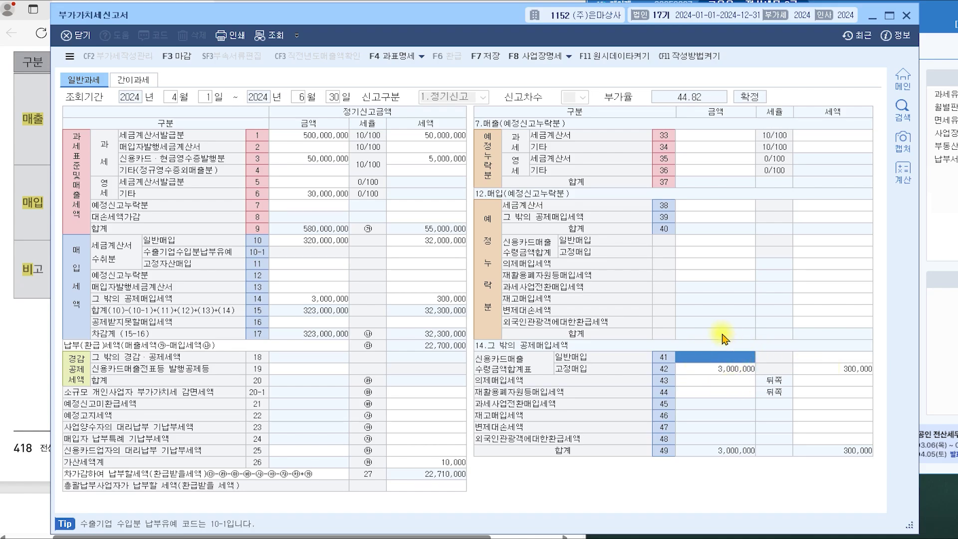
{"action": "left_click", "coordinate": [732, 360]}
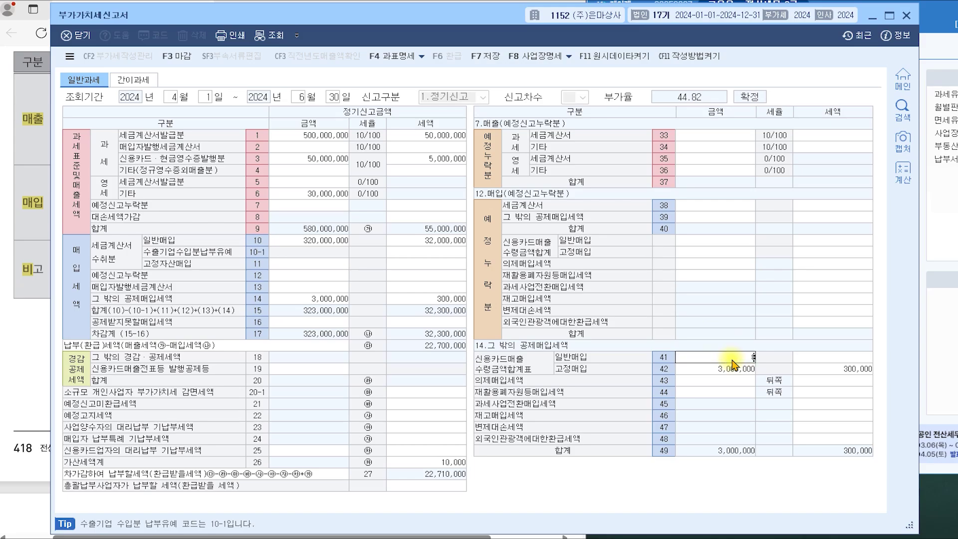
{"action": "key", "text": "Return"}
{"action": "type", "text": "8,000,00"}
{"action": "key", "text": "Return"}
{"action": "left_click", "coordinate": [731, 358]}
{"action": "left_click", "coordinate": [731, 368]}
{"action": "left_click", "coordinate": [310, 297]}
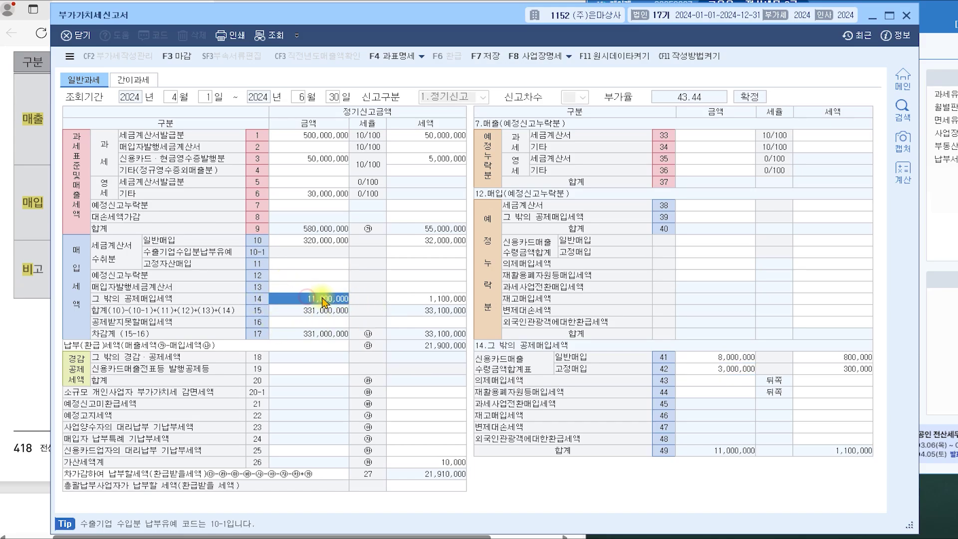
{"action": "left_click", "coordinate": [441, 299]}
{"action": "left_click", "coordinate": [332, 302]}
{"action": "left_click", "coordinate": [452, 302]}
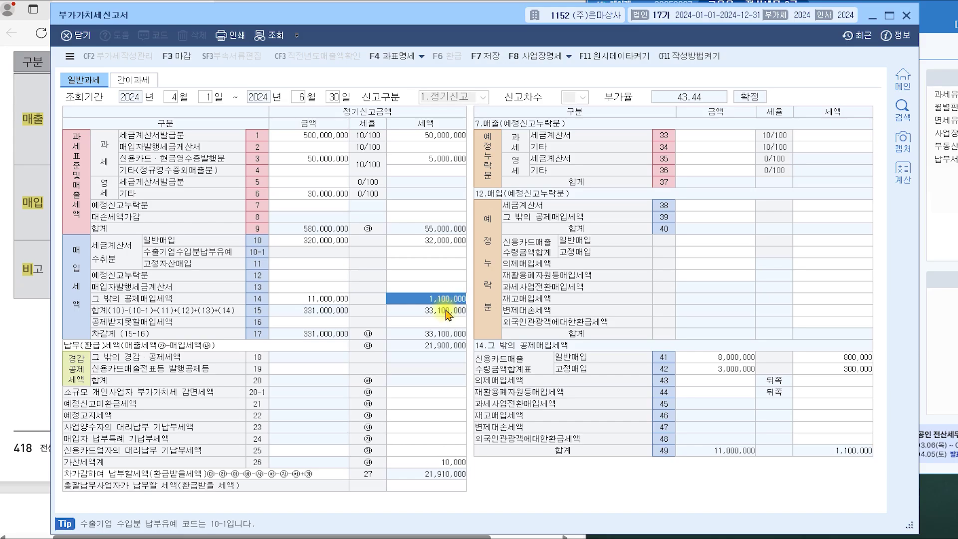
Switch to the exam PDF and highlight 매입, 10,000,000원 and 세액 1,000,000원 in purchase item 3.
{"action": "left_click", "coordinate": [43, 334]}
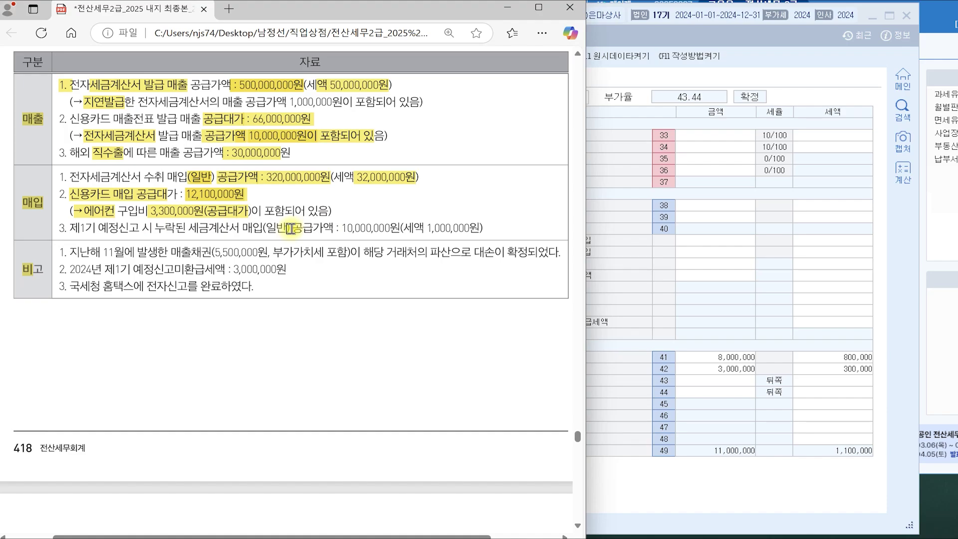
{"action": "left_click_drag", "start_coordinate": [241, 227], "coordinate": [263, 228]}
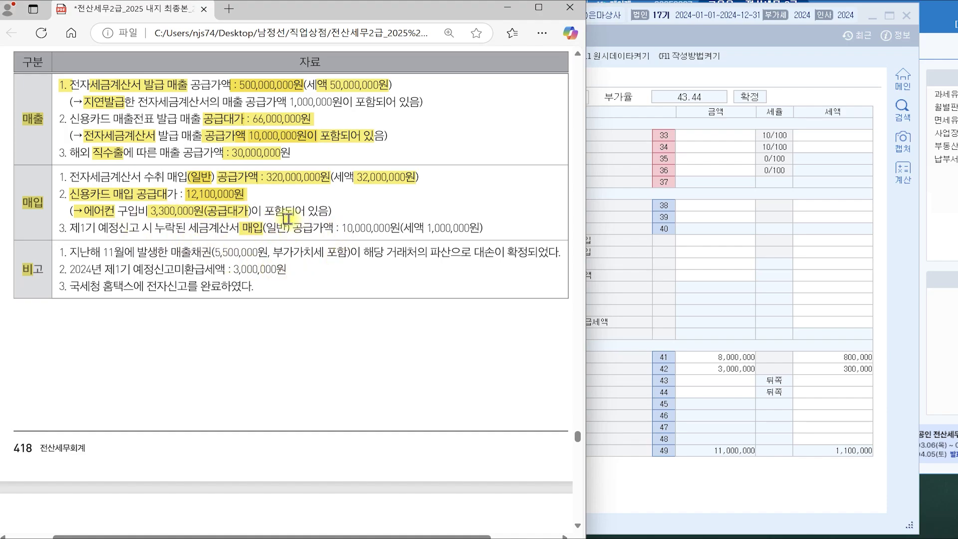
{"action": "left_click_drag", "start_coordinate": [333, 229], "coordinate": [481, 228]}
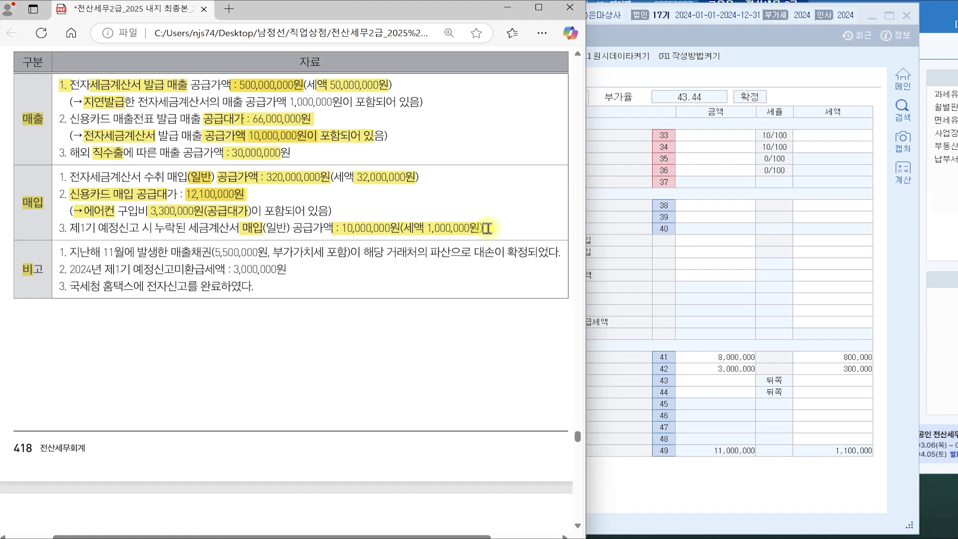
Check the 예정신고누락분 (12) row in 케이렙's 부가가치세신고서, and highlight 세금계산서 in purchase item 3 of the exam PDF.
{"action": "left_click", "coordinate": [624, 233]}
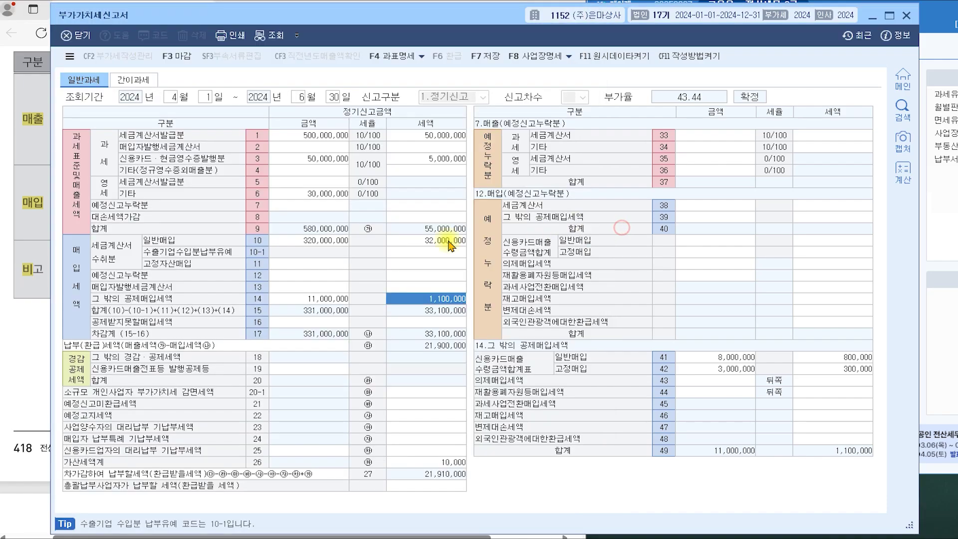
{"action": "left_click", "coordinate": [296, 275]}
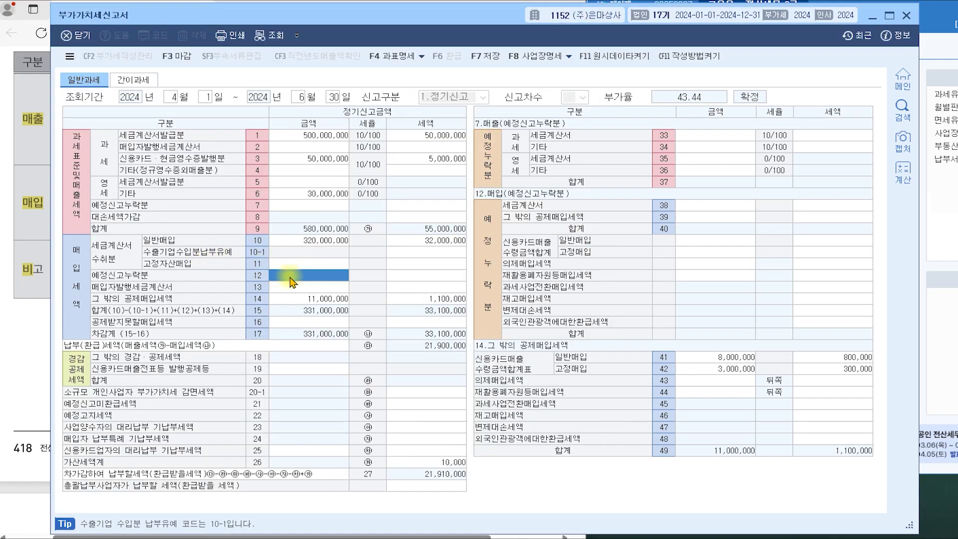
{"action": "left_click", "coordinate": [405, 275]}
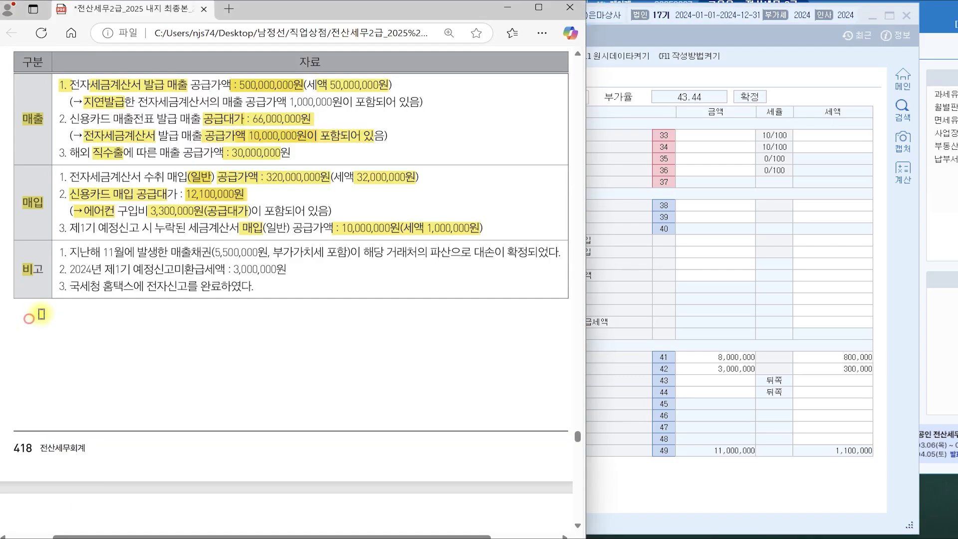
{"action": "left_click", "coordinate": [31, 315]}
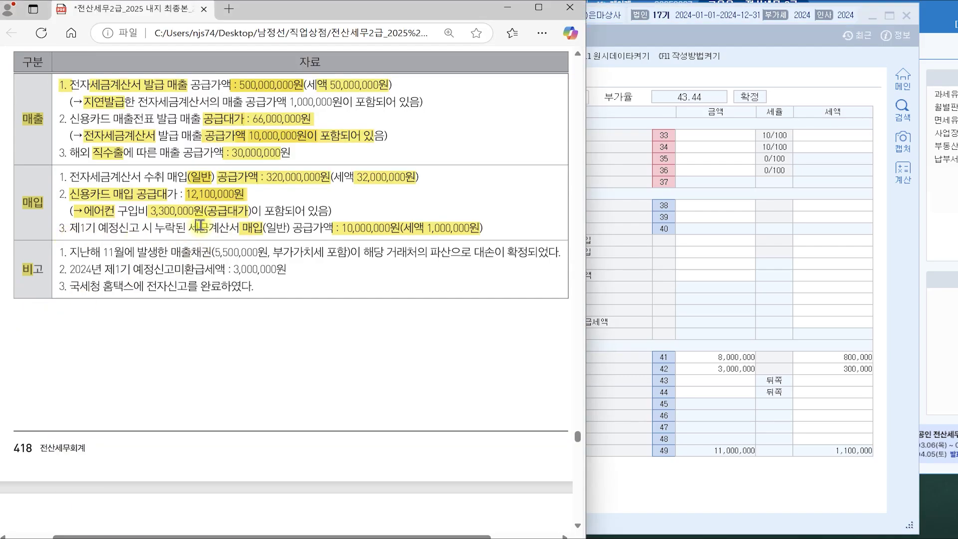
{"action": "left_click_drag", "start_coordinate": [190, 226], "coordinate": [239, 225]}
Back in 케이렙's 부가가치세신고서, enter 10,000,000 as 금액 and 1,000,000 as 세액 for 매입 예정신고누락분 세금계산서 (38).
{"action": "left_click", "coordinate": [683, 228]}
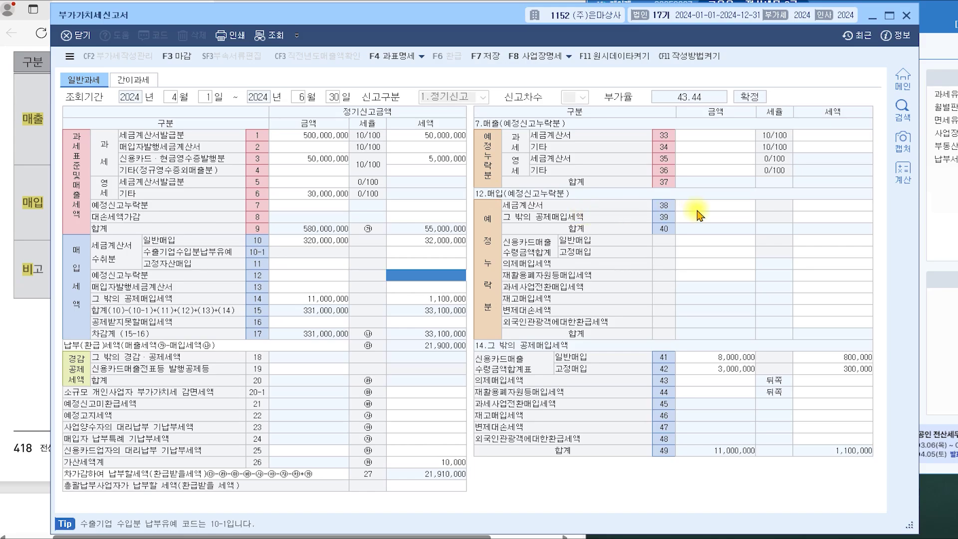
{"action": "left_click", "coordinate": [698, 206]}
{"action": "left_click", "coordinate": [697, 206]}
{"action": "type", "text": "10000000"}
{"action": "key", "text": "Return"}
{"action": "type", "text": "000"}
{"action": "key", "text": "Return"}
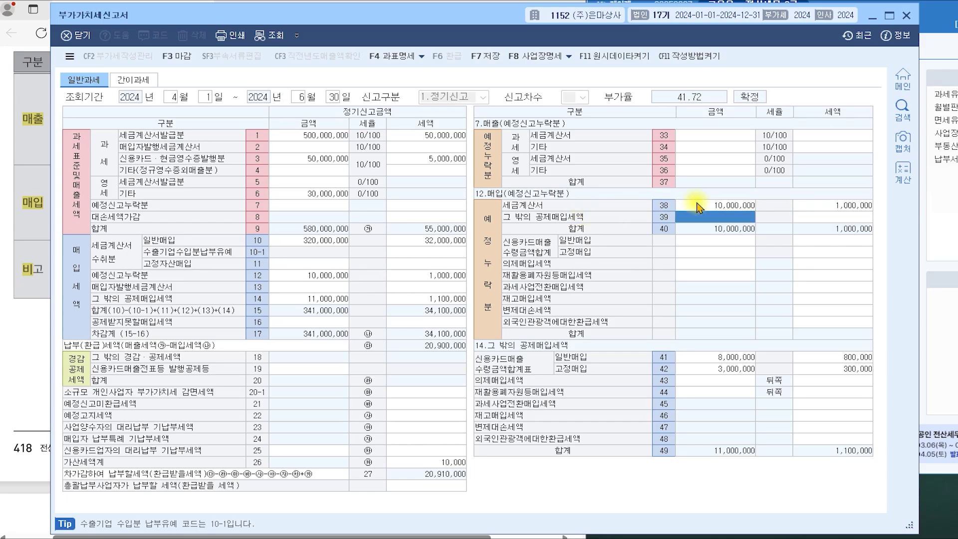
{"action": "left_click", "coordinate": [725, 206]}
{"action": "left_click", "coordinate": [836, 205]}
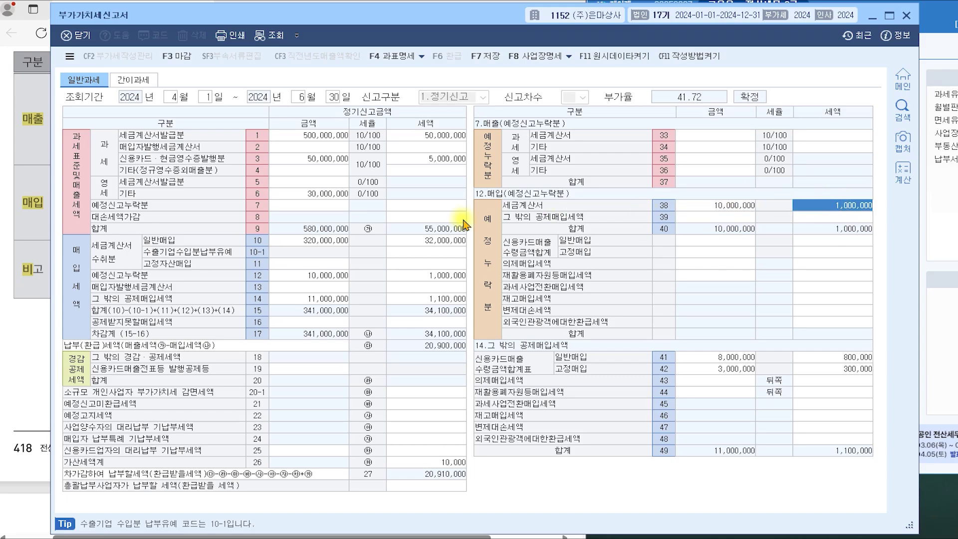
In the exam PDF's remark 1, highlight 파산으로 대손이 확정되었다 and 5,500,000원, and return to 케이렙's 부가가치세신고서.
{"action": "left_click", "coordinate": [6, 277]}
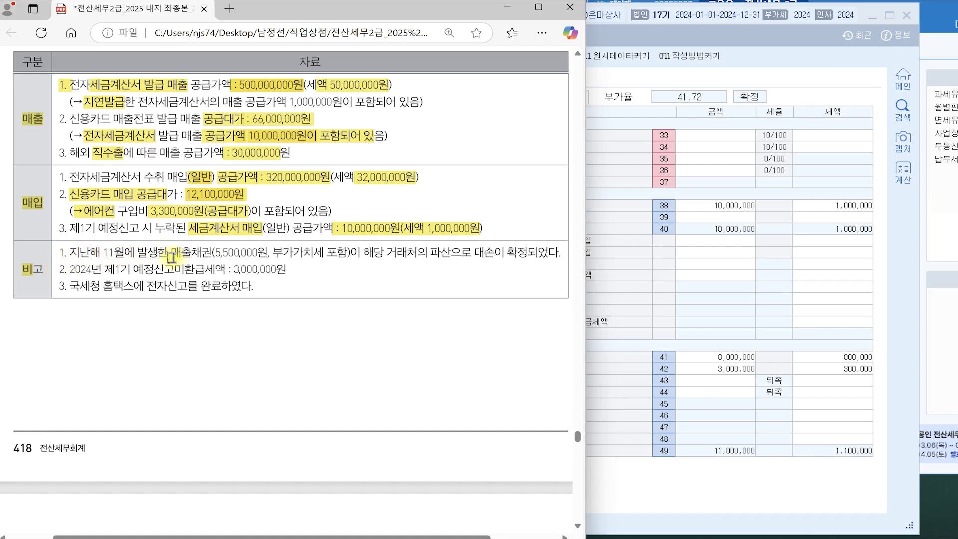
{"action": "left_click_drag", "start_coordinate": [430, 255], "coordinate": [560, 252]}
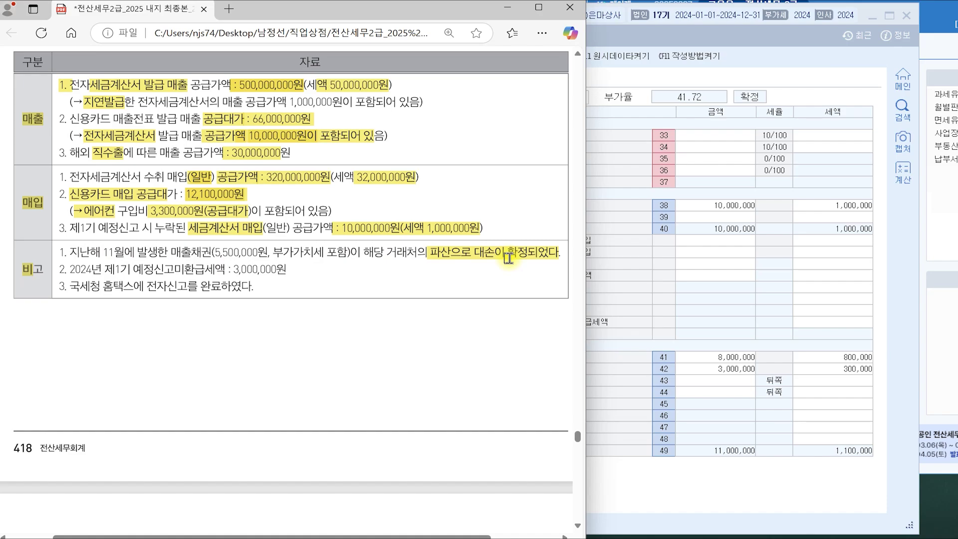
{"action": "left_click", "coordinate": [640, 231]}
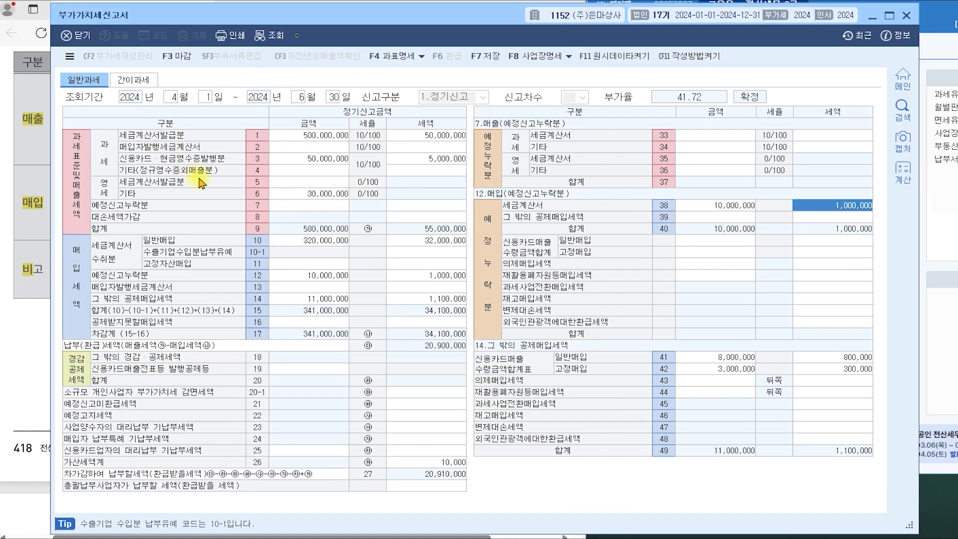
{"action": "left_click", "coordinate": [33, 269]}
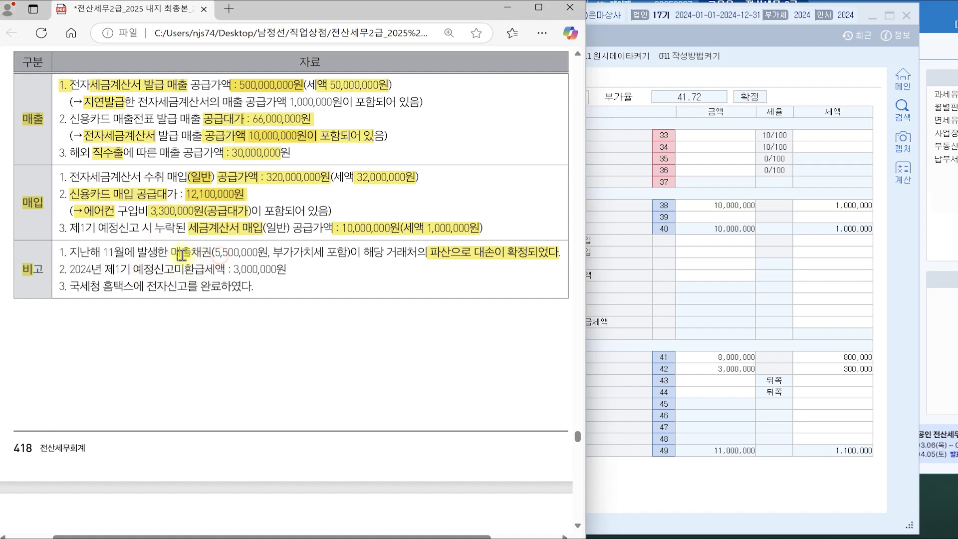
{"action": "left_click_drag", "start_coordinate": [213, 250], "coordinate": [268, 252]}
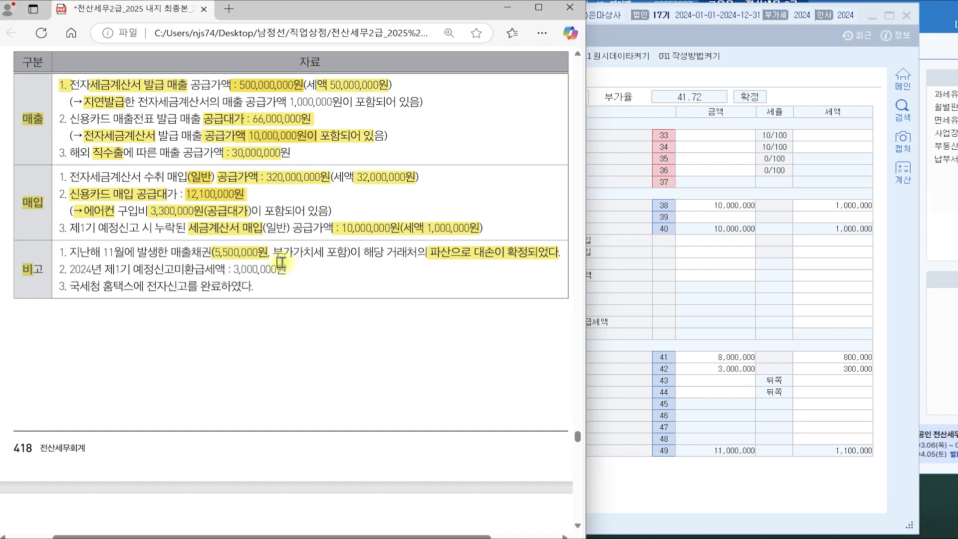
{"action": "scroll", "coordinate": [439, 232], "scroll_direction": "up", "scroll_amount": 2}
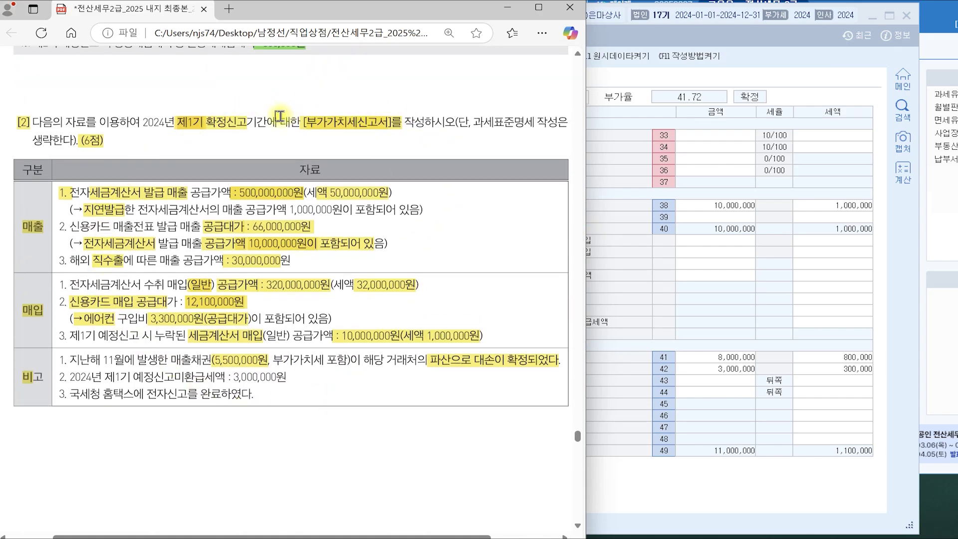
{"action": "left_click", "coordinate": [634, 256]}
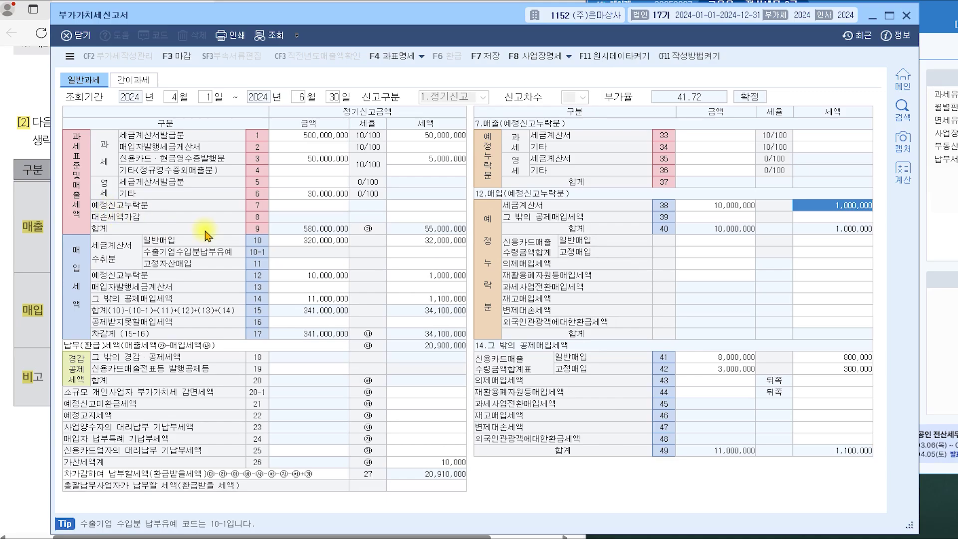
Enter -500,000 as the 세액 of 대손세액가감 (8) in the 부가가치세신고서.
{"action": "left_click", "coordinate": [411, 218]}
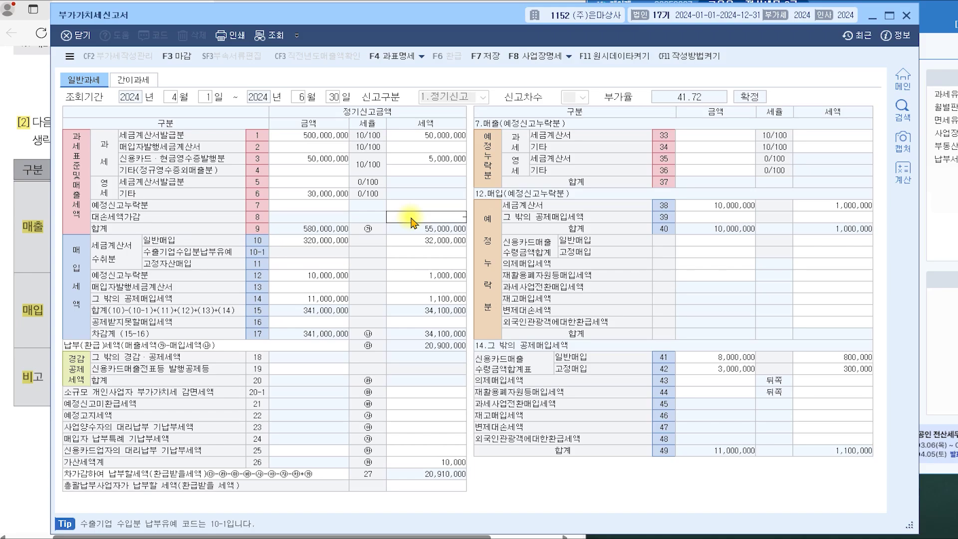
{"action": "type", "text": "-500,000"}
{"action": "key", "text": "Return"}
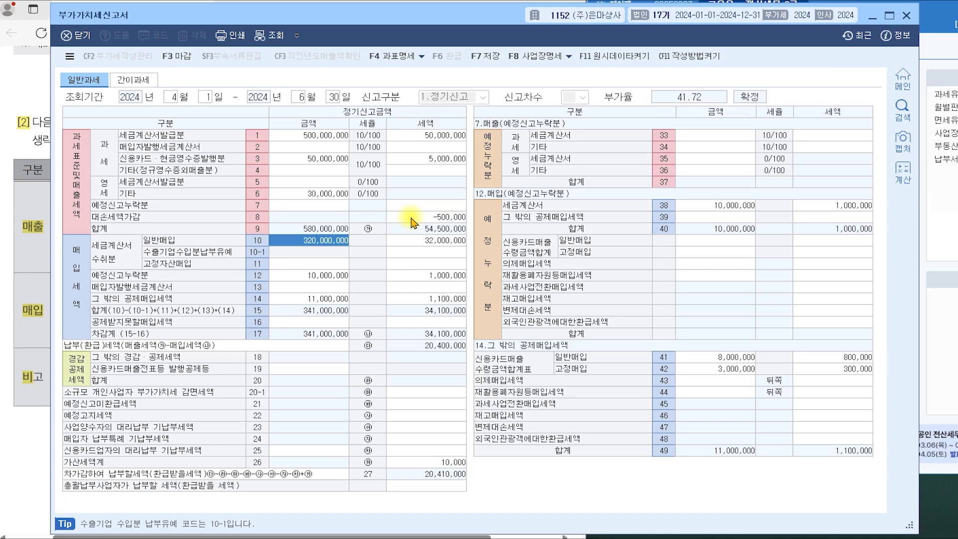
{"action": "left_click", "coordinate": [412, 218]}
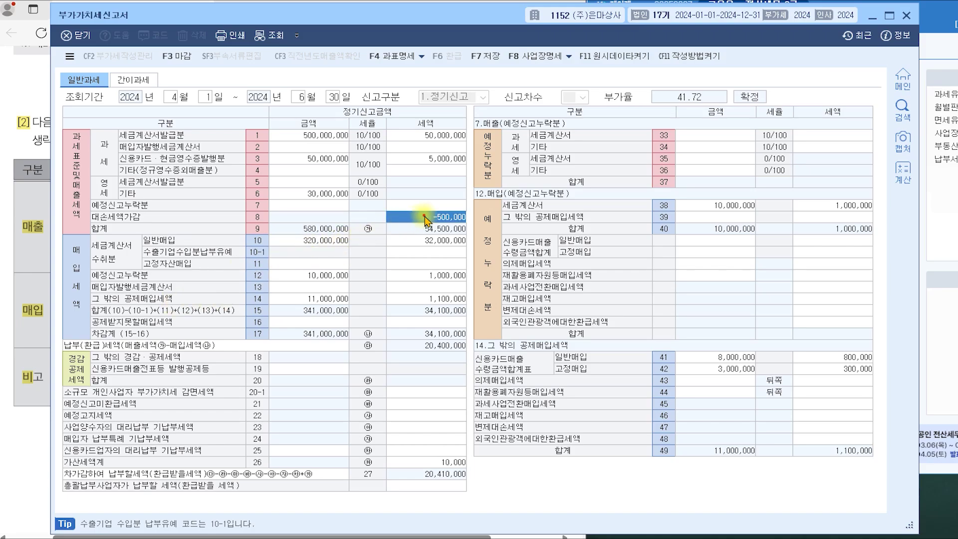
Switch to the exam PDF and highlight 예정신고미환급세액 and 3,000,000 in remark 2, and 전자신고를 in remark 3.
{"action": "left_click", "coordinate": [45, 286]}
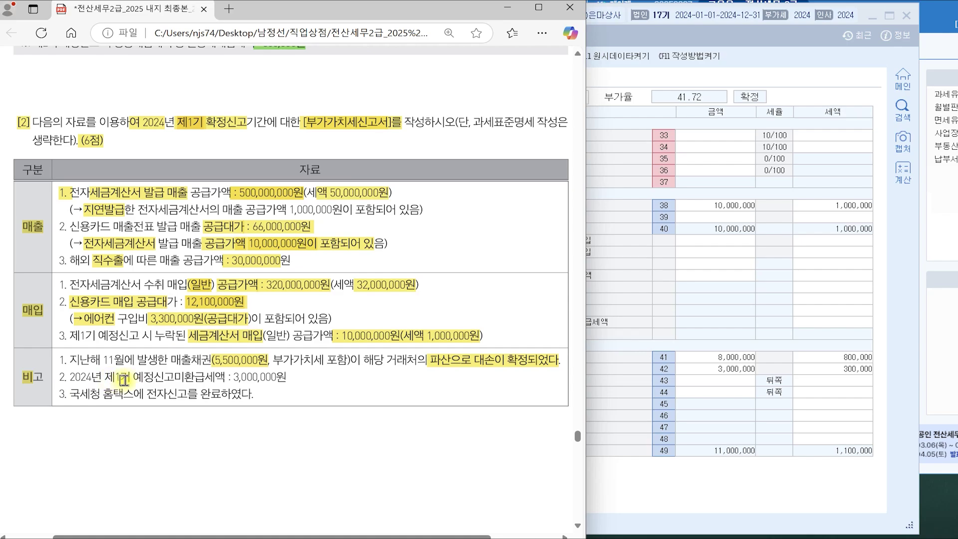
{"action": "left_click_drag", "start_coordinate": [223, 377], "coordinate": [277, 377]}
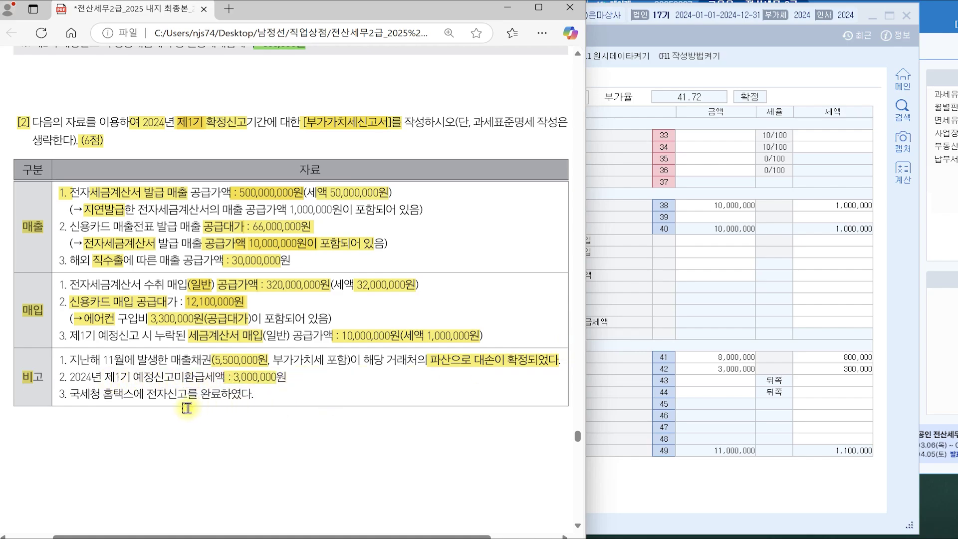
{"action": "left_click_drag", "start_coordinate": [145, 394], "coordinate": [198, 393]}
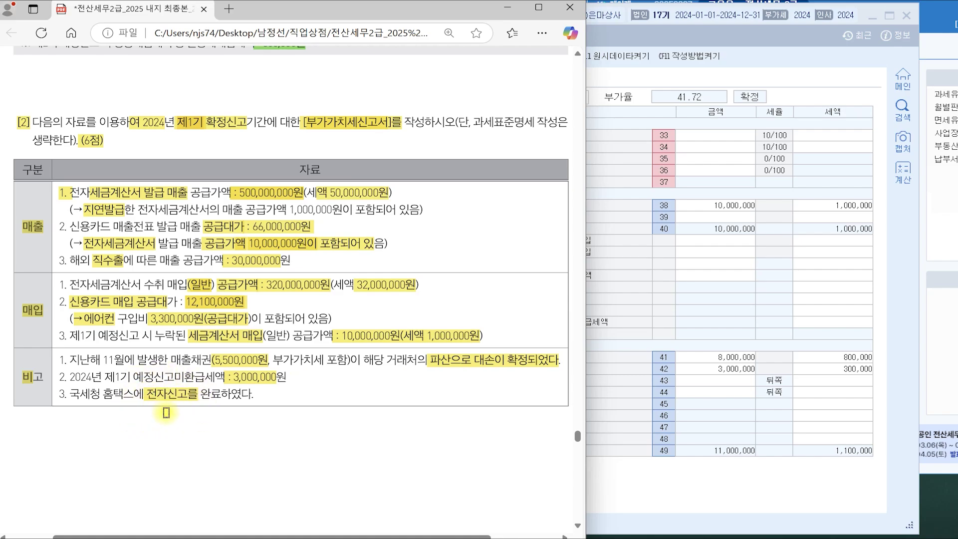
{"action": "left_click_drag", "start_coordinate": [123, 378], "coordinate": [234, 373]}
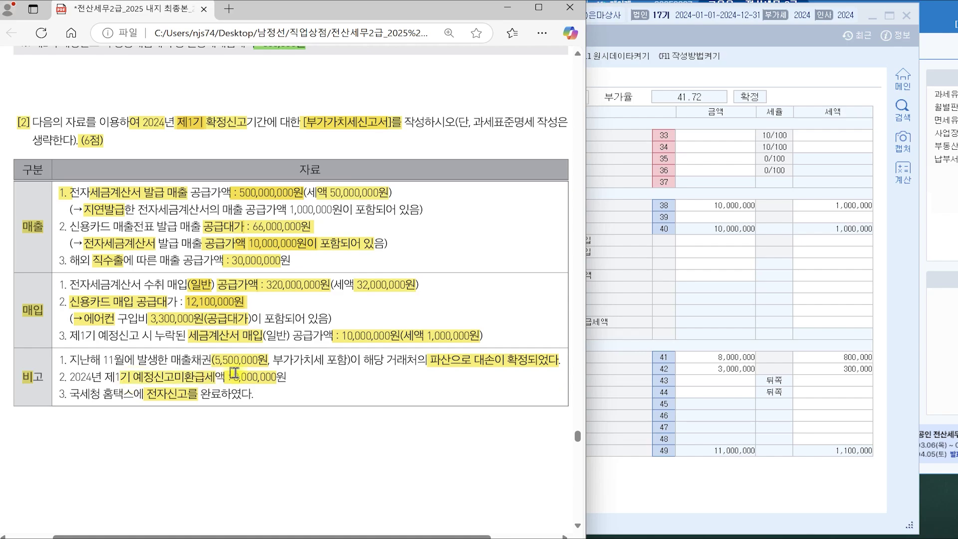
Back in 케이렙's 부가가치세신고서, enter 3,000,000 as the 세액 of 예정신고미환급세액 (21).
{"action": "left_click", "coordinate": [642, 319]}
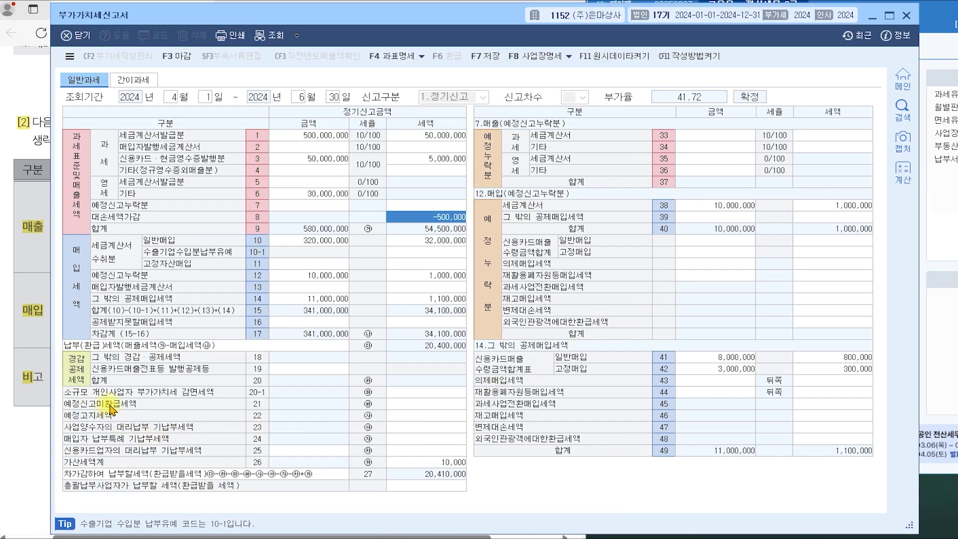
{"action": "left_click", "coordinate": [263, 404]}
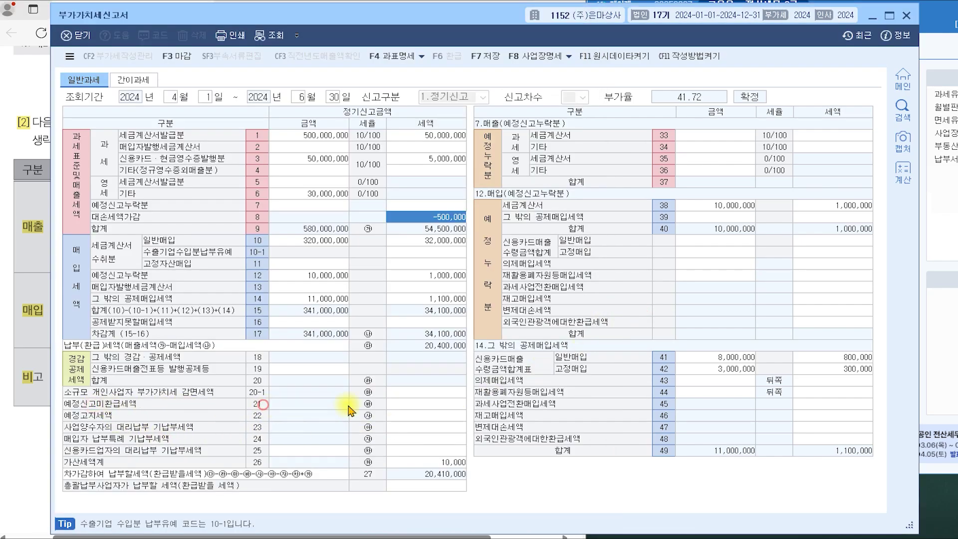
{"action": "left_click", "coordinate": [417, 405]}
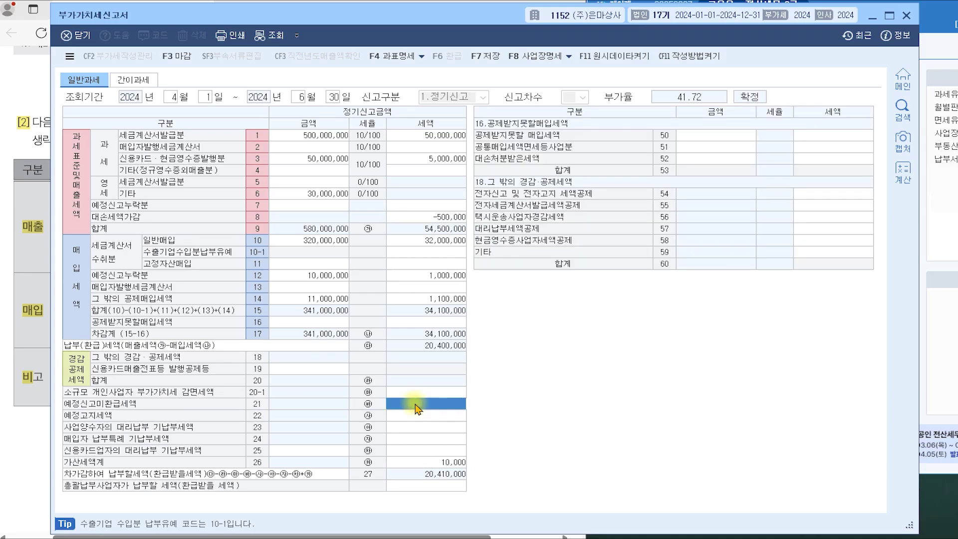
{"action": "type", "text": "3000000"}
{"action": "key", "text": "Return"}
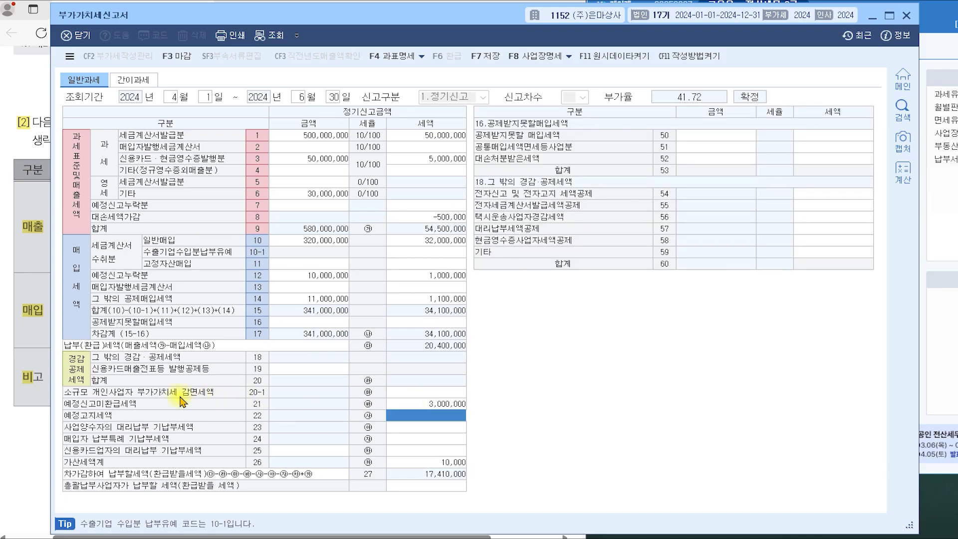
Open the 그 밖의 경감·공제세액 breakdown and enter 10,000 as the 세액 of 전자신고 및 전자고지 세액공제 (54).
{"action": "left_click", "coordinate": [308, 368]}
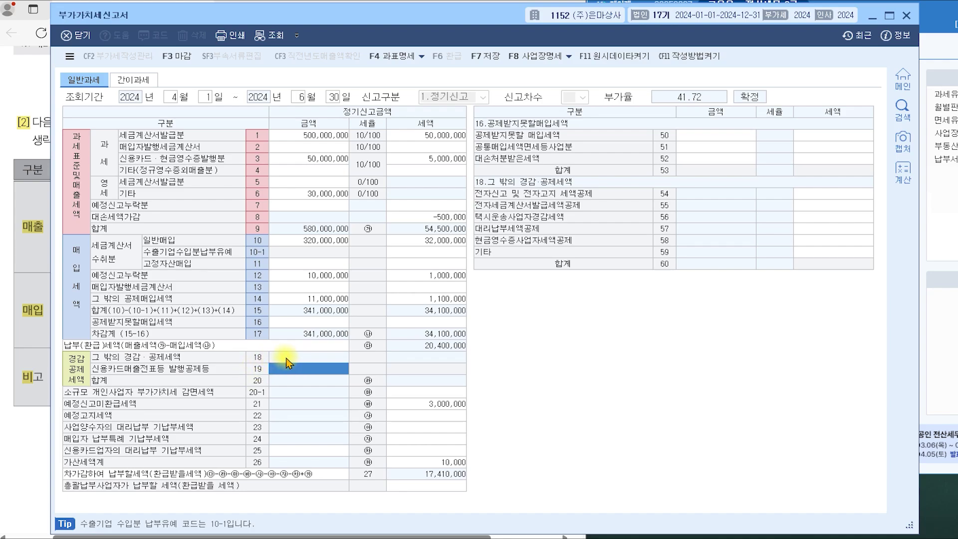
{"action": "left_click", "coordinate": [445, 393]}
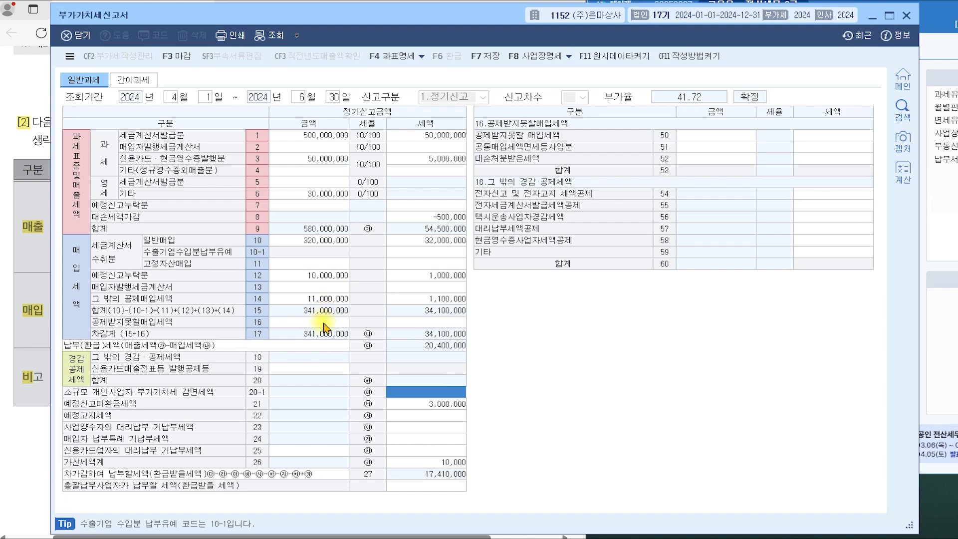
{"action": "left_click", "coordinate": [428, 461]}
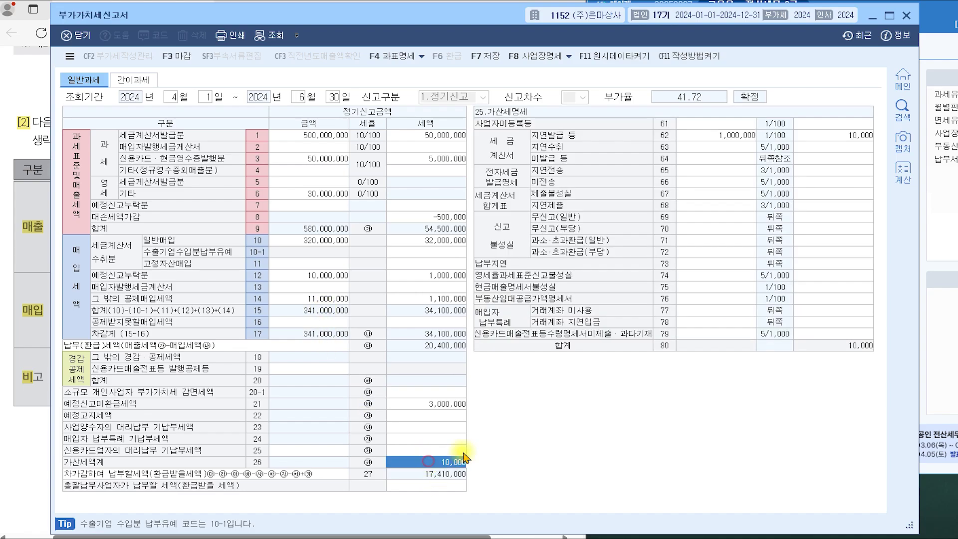
{"action": "left_click", "coordinate": [430, 391]}
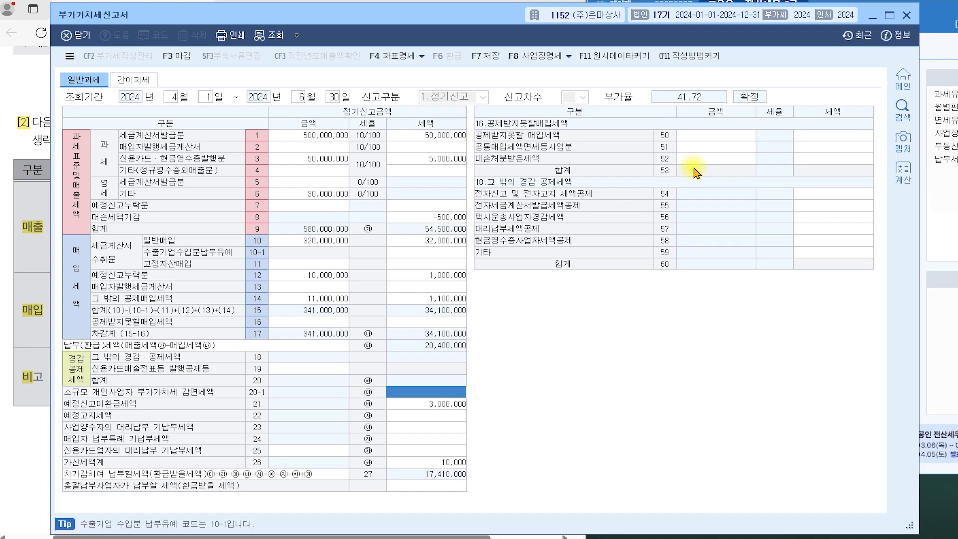
{"action": "left_click", "coordinate": [491, 195]}
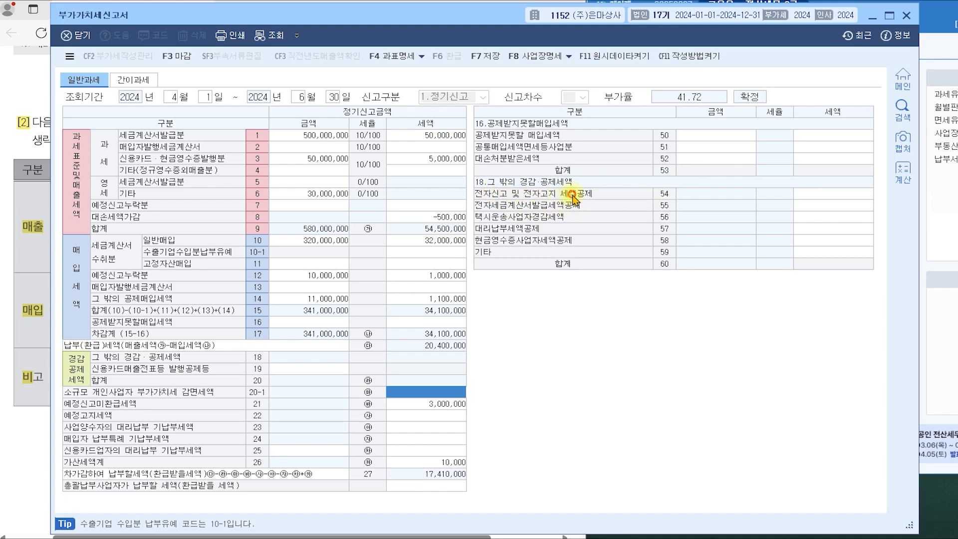
{"action": "left_click", "coordinate": [815, 193]}
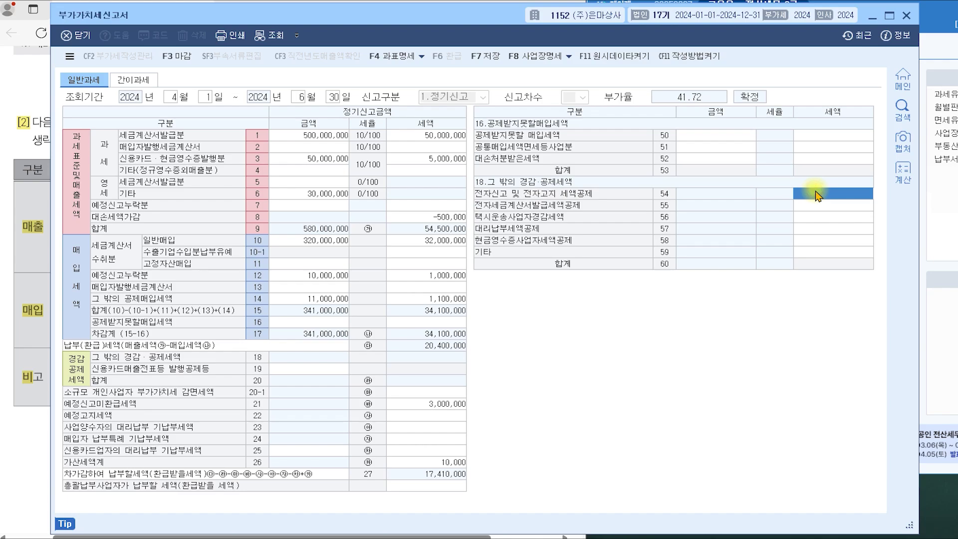
{"action": "type", "text": "100000"}
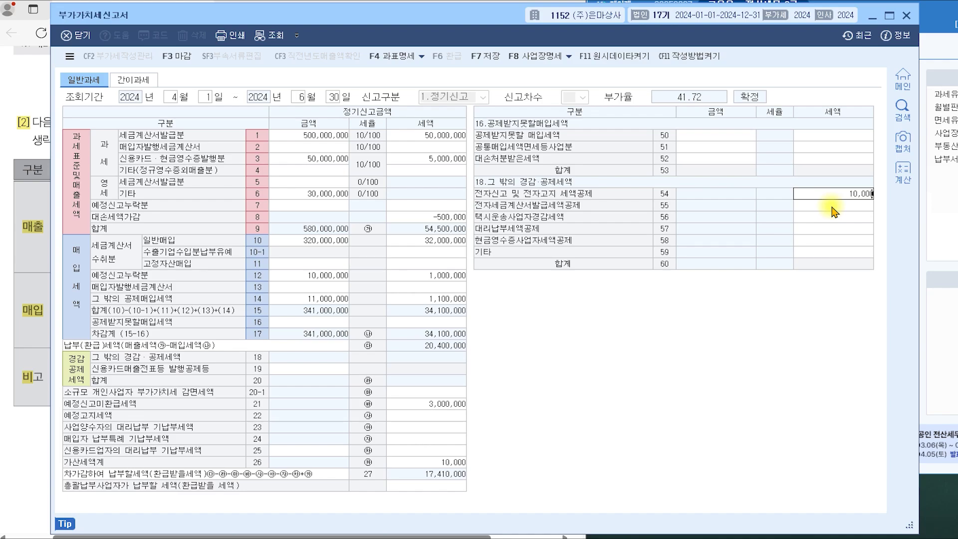
{"action": "key", "text": "Return"}
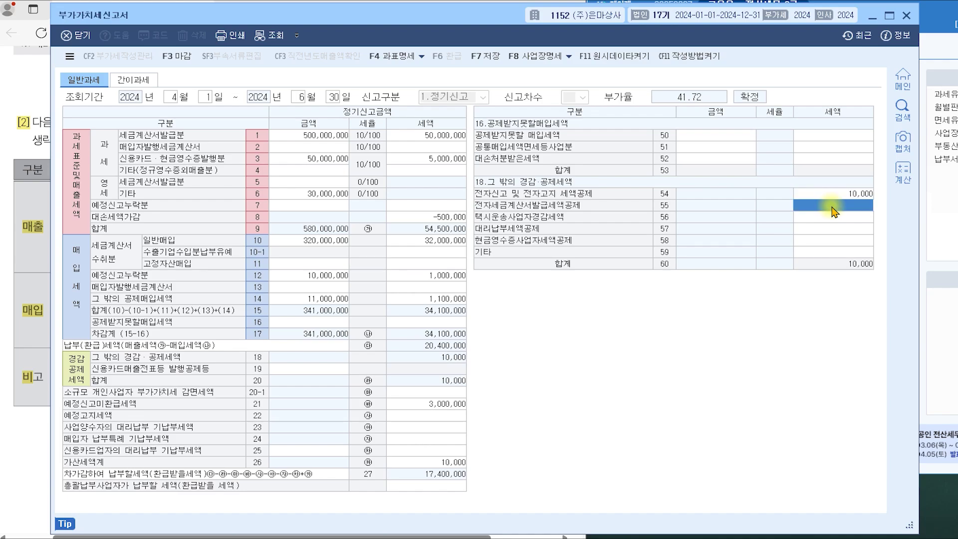
{"action": "left_click", "coordinate": [840, 196]}
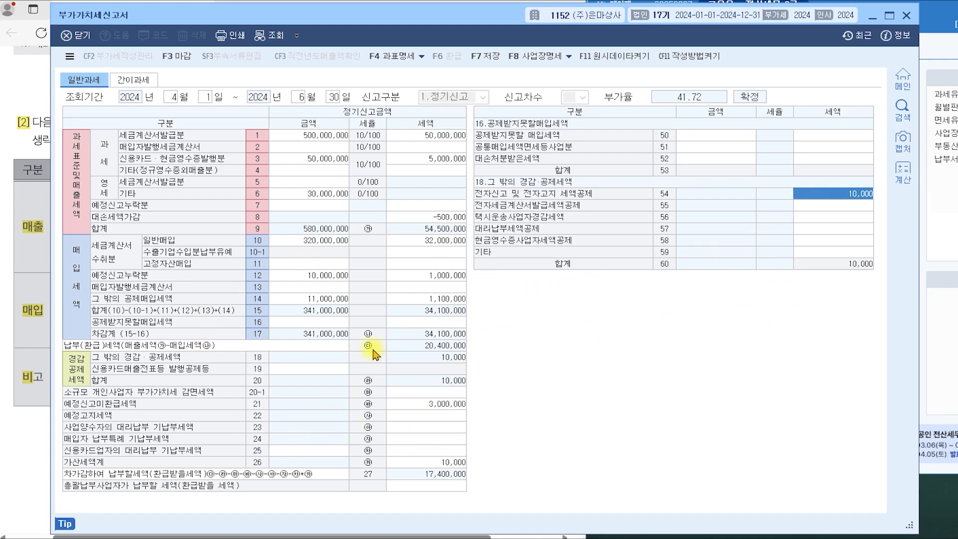
Review the 예정신고누락분 details for sales (7) and purchases (12), along with the 가산세명세 of 가산세계 (26).
{"action": "left_click", "coordinate": [318, 280]}
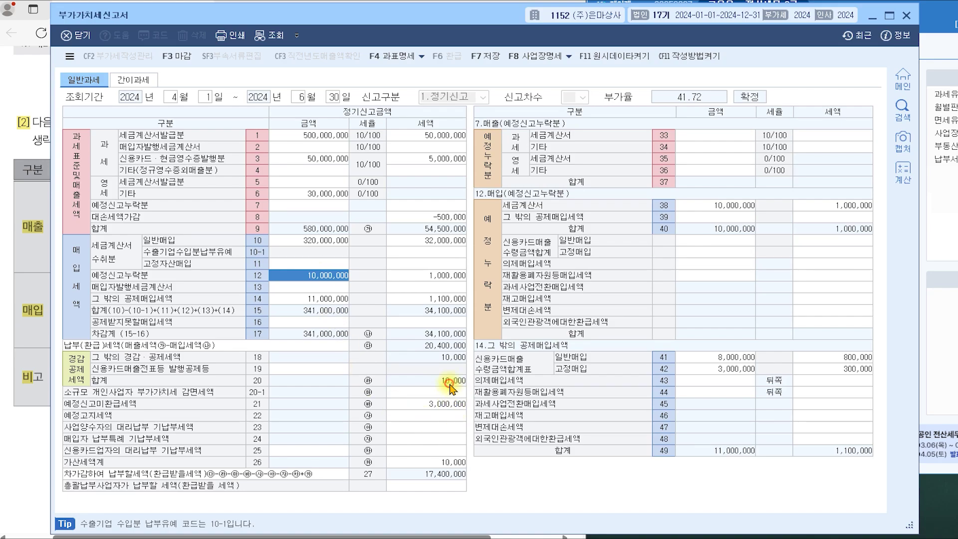
{"action": "left_click", "coordinate": [455, 464]}
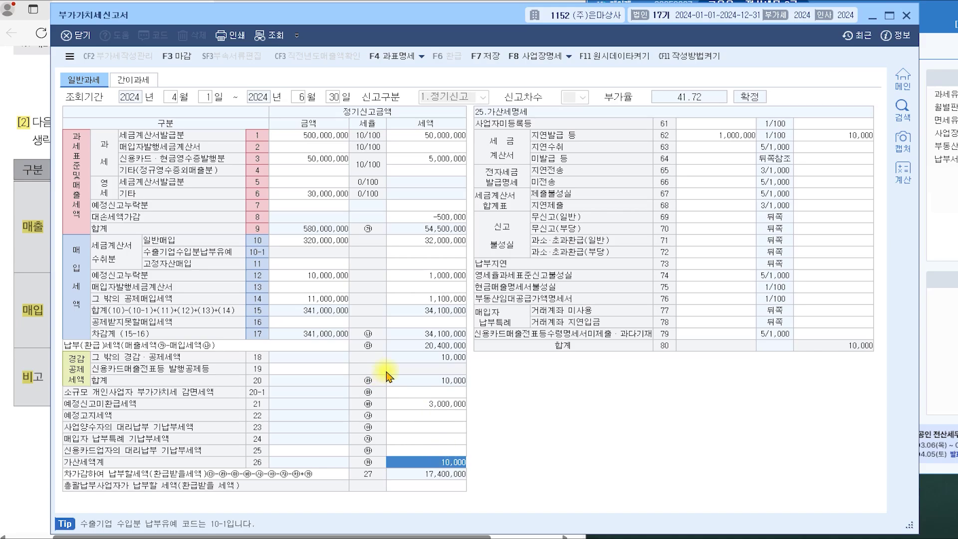
{"action": "left_click", "coordinate": [317, 207]}
{"action": "left_click", "coordinate": [432, 205]}
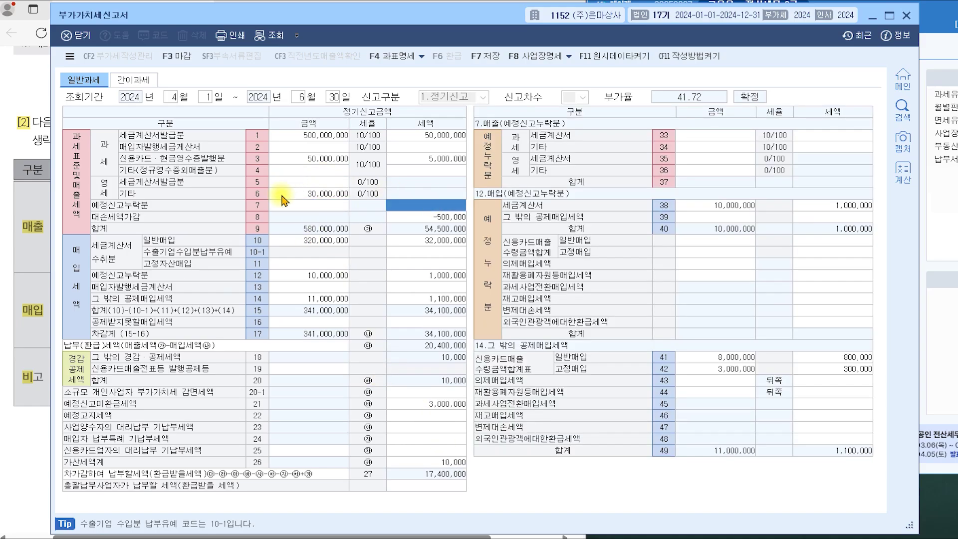
{"action": "left_click", "coordinate": [333, 206]}
{"action": "left_click", "coordinate": [396, 206]}
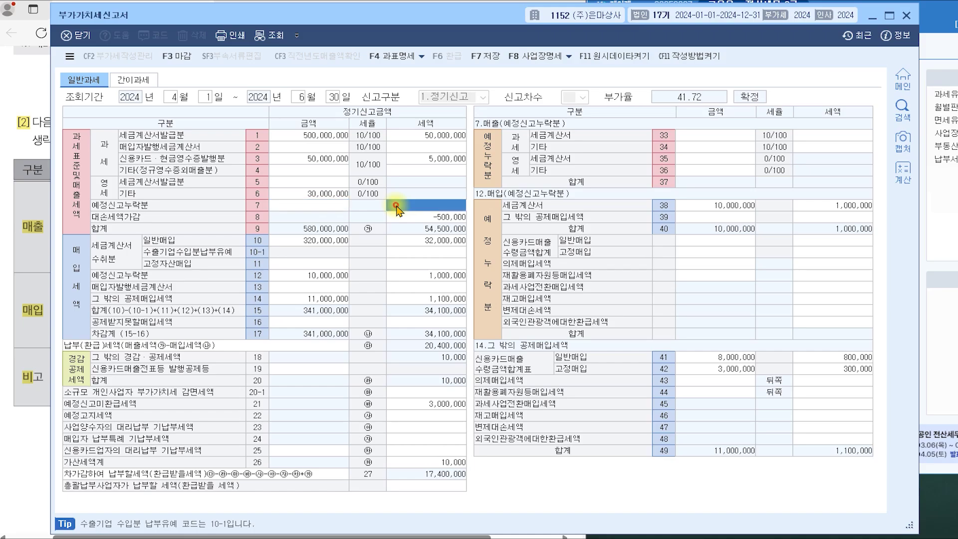
{"action": "left_click", "coordinate": [441, 275]}
{"action": "left_click", "coordinate": [330, 275]}
{"action": "left_click", "coordinate": [428, 275]}
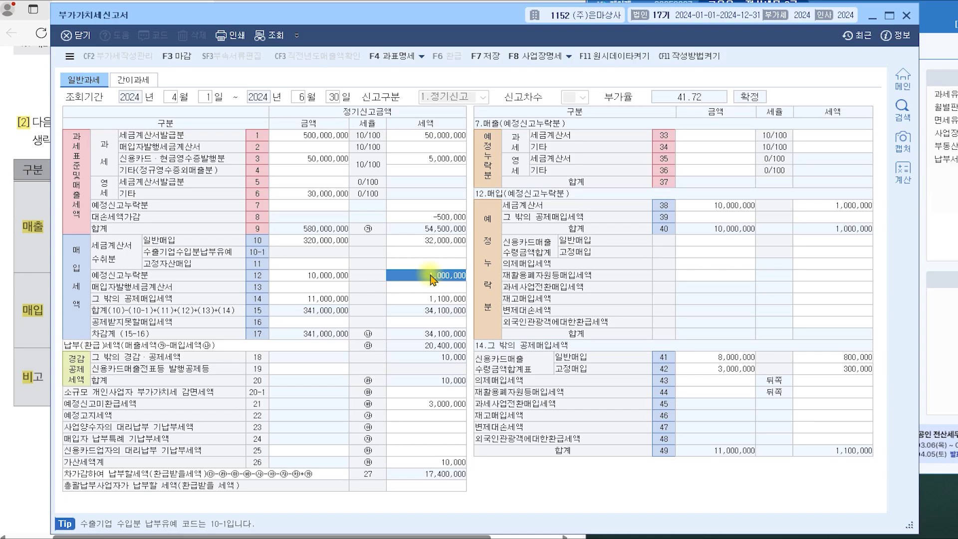
{"action": "left_click", "coordinate": [312, 206]}
{"action": "left_click", "coordinate": [430, 205]}
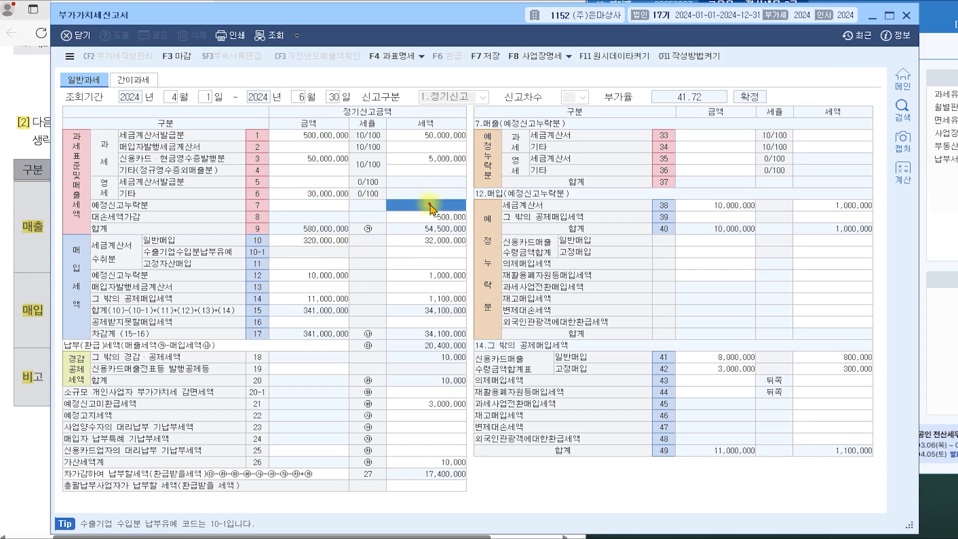
{"action": "left_click", "coordinate": [319, 205]}
{"action": "left_click", "coordinate": [414, 205]}
{"action": "left_click", "coordinate": [334, 207]}
{"action": "left_click", "coordinate": [420, 206]}
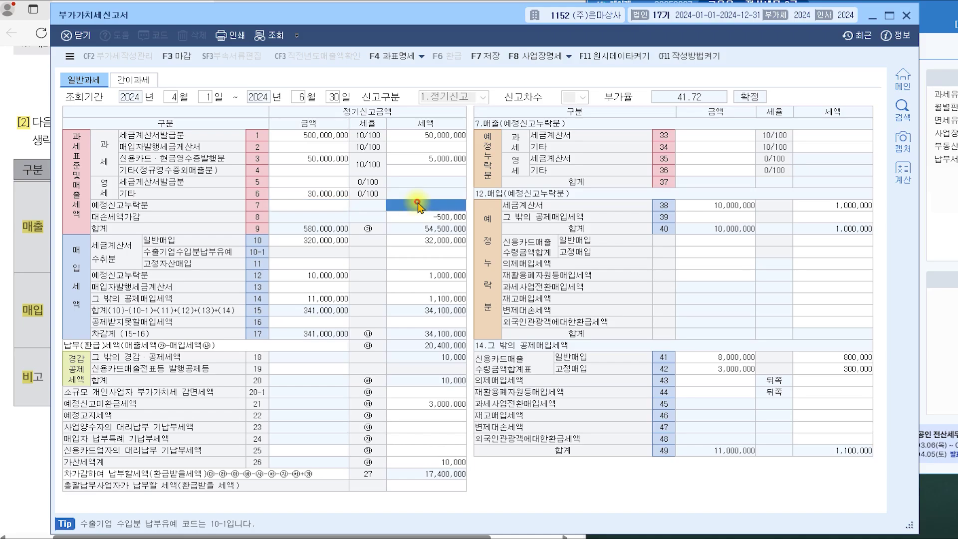
Recheck the 가산세계 (26) breakdown, and view the 과세표준명세 without entering anything.
{"action": "left_click", "coordinate": [445, 462]}
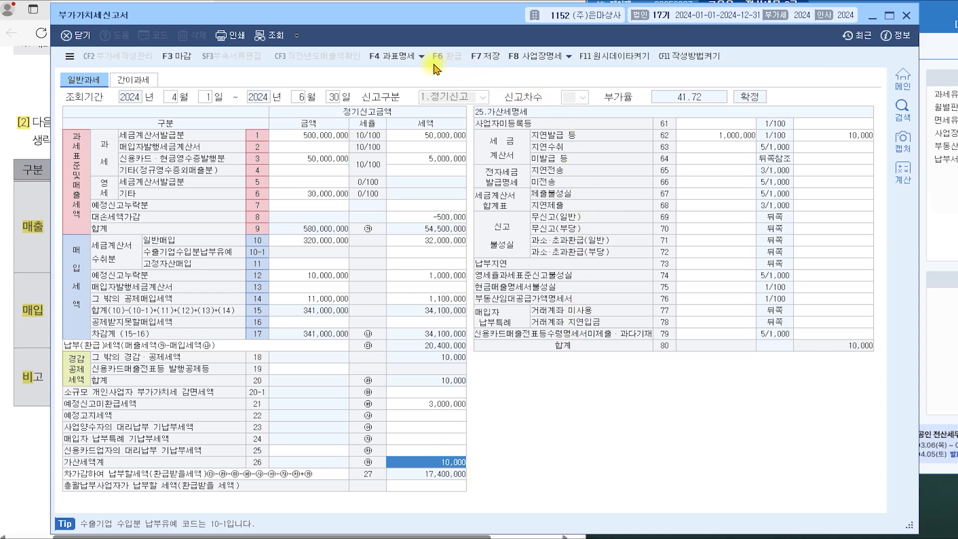
{"action": "left_click", "coordinate": [395, 58]}
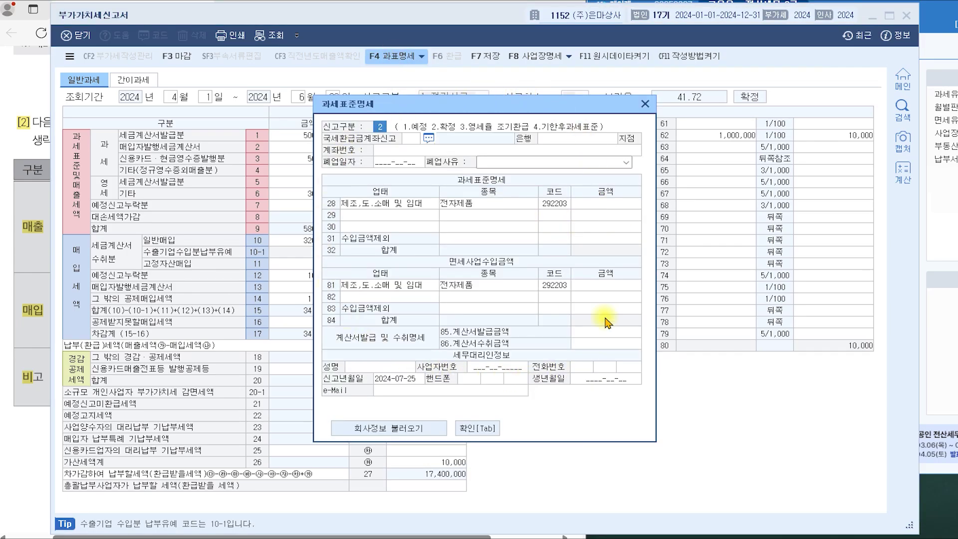
{"action": "left_click", "coordinate": [646, 103]}
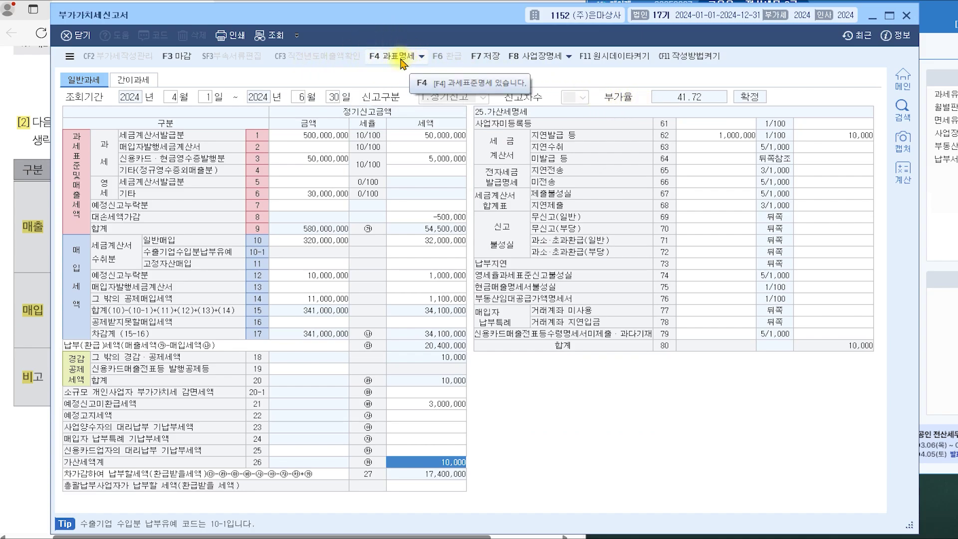
Save the completed 부가가치세신고서, close it, and return to question [2] in the exam PDF.
{"action": "left_click", "coordinate": [486, 56]}
{"action": "left_click", "coordinate": [494, 303]}
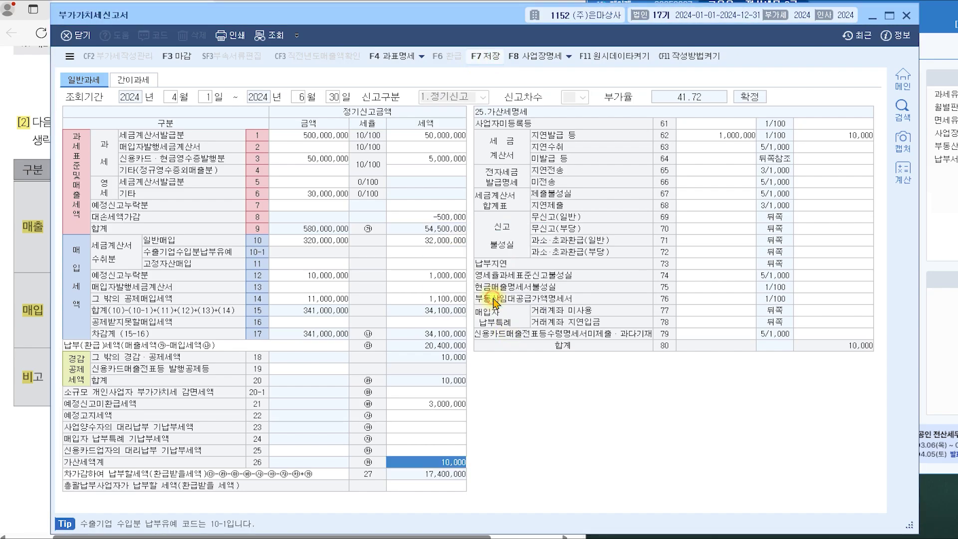
{"action": "left_click", "coordinate": [77, 36]}
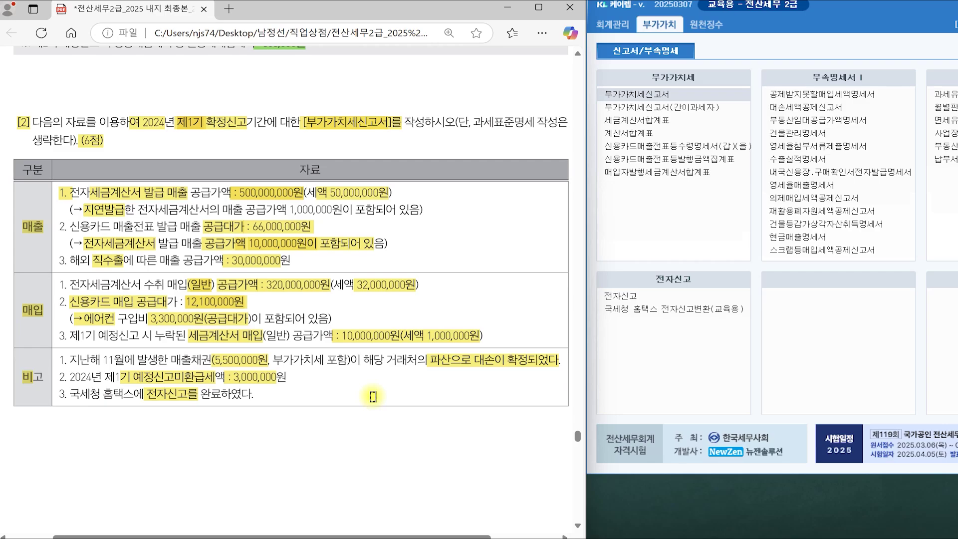
{"action": "scroll", "coordinate": [373, 396], "scroll_direction": "up", "scroll_amount": 1}
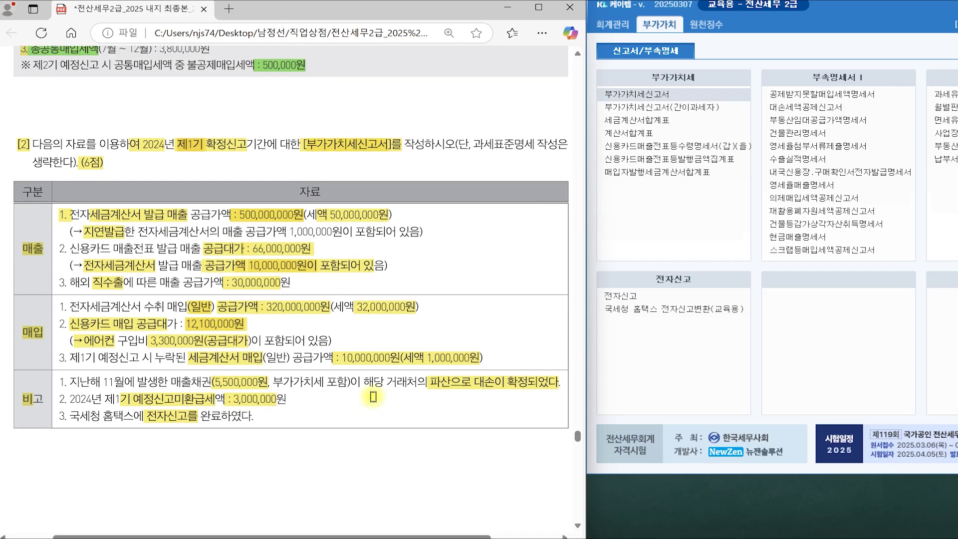